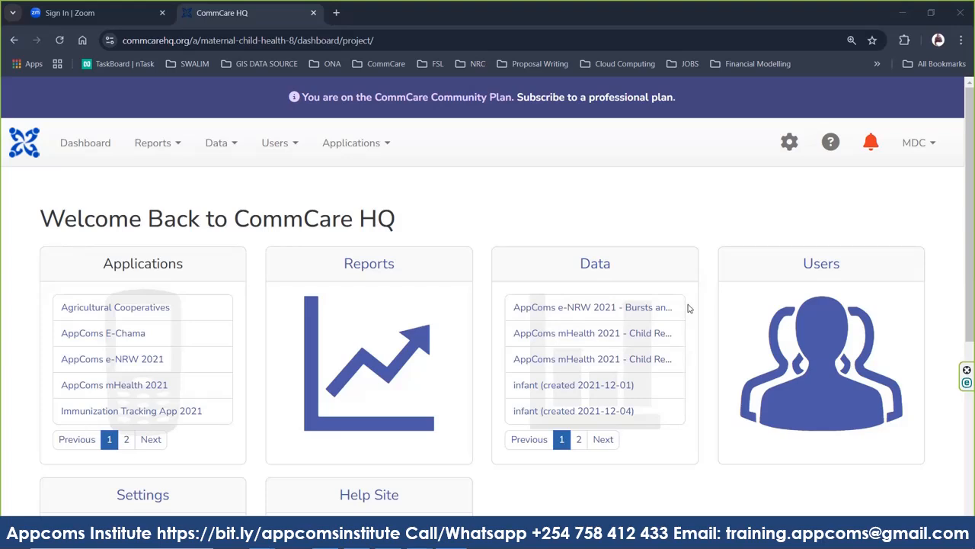
# Open the Leishmaniasis Surveillance app from the second page of the dashboard's application list.
pyautogui.click(916, 145)
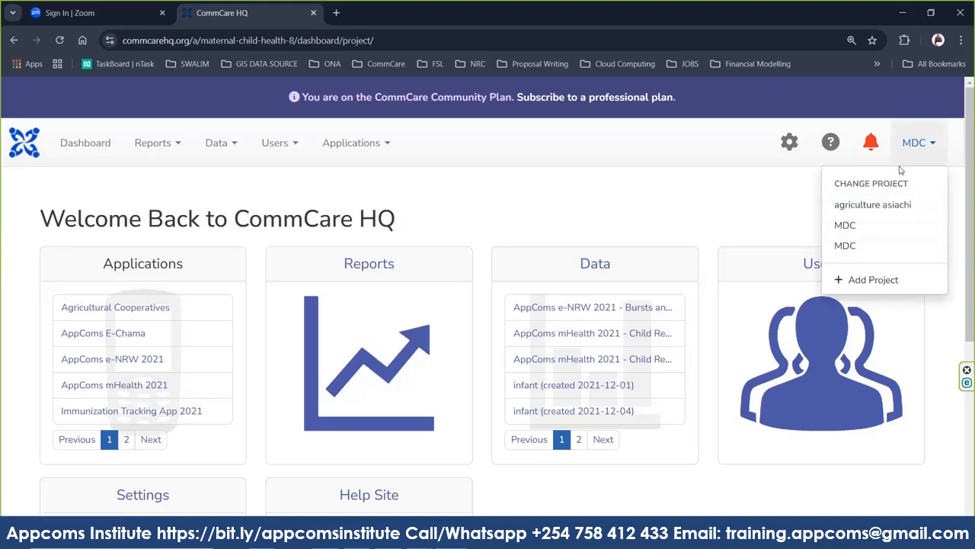
pyautogui.click(797, 148)
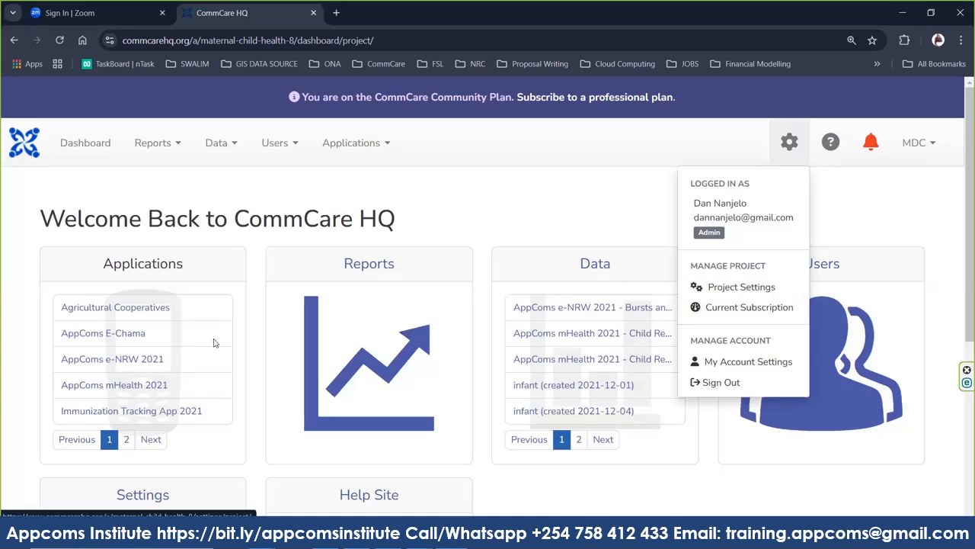
pyautogui.click(144, 445)
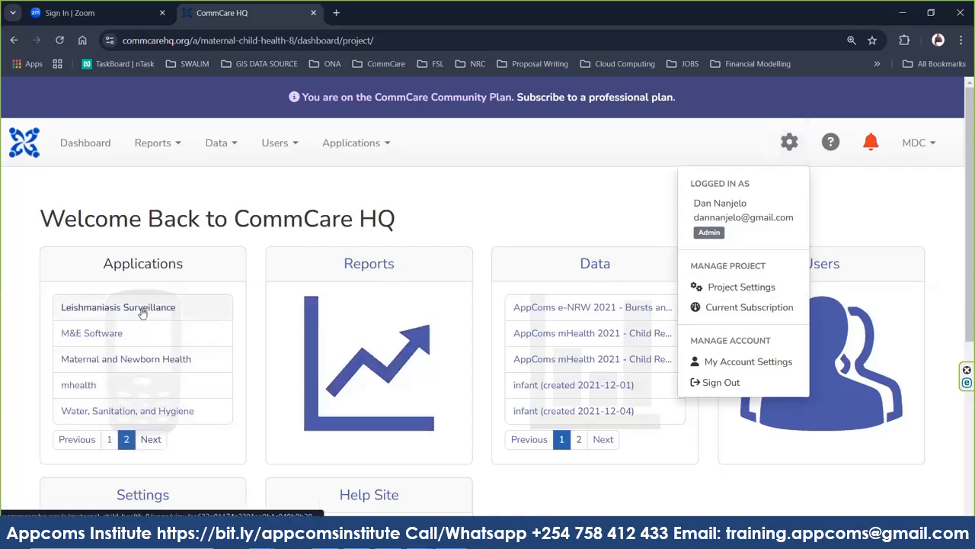
pyautogui.click(142, 309)
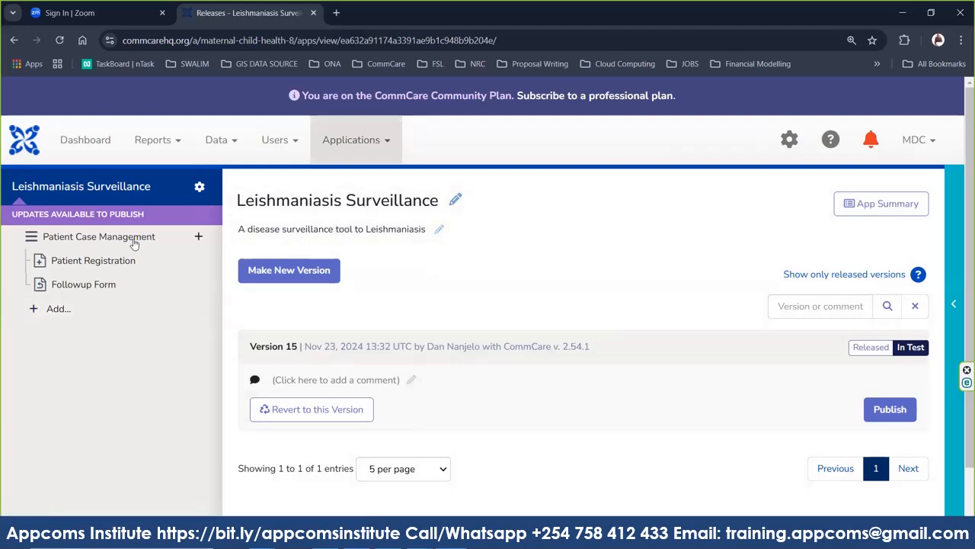
# Open the Patient Case Management module's settings, where the case type is 'case'.
pyautogui.click(100, 236)
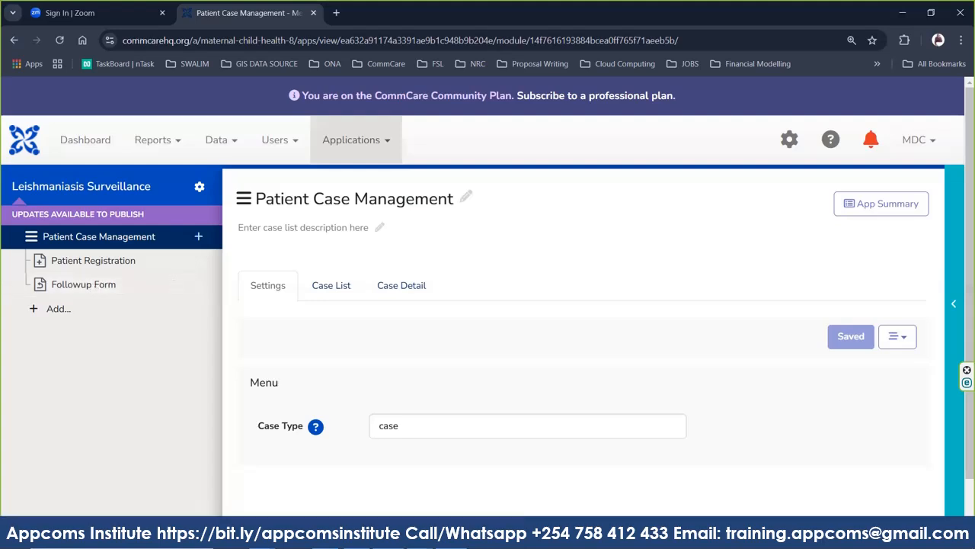
pyautogui.rightClick(388, 543)
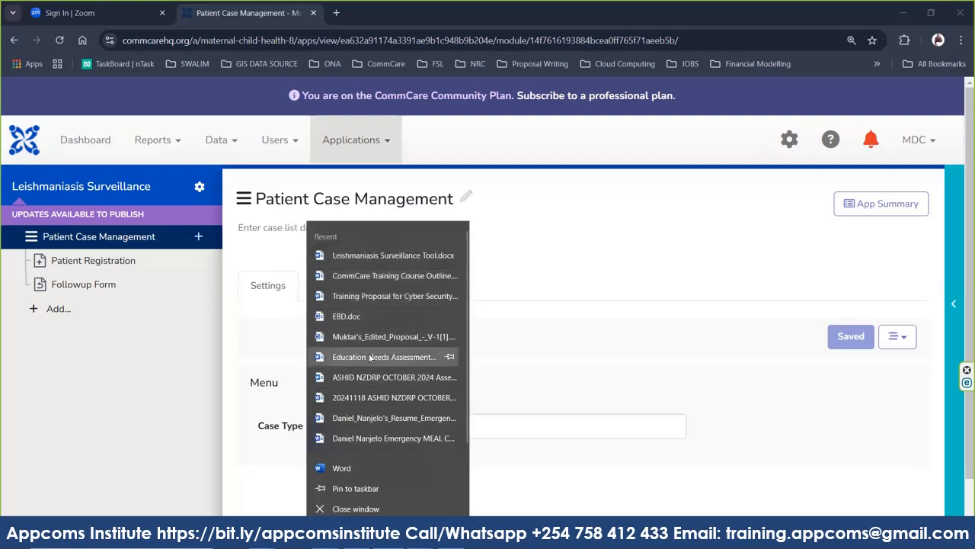
pyautogui.click(343, 470)
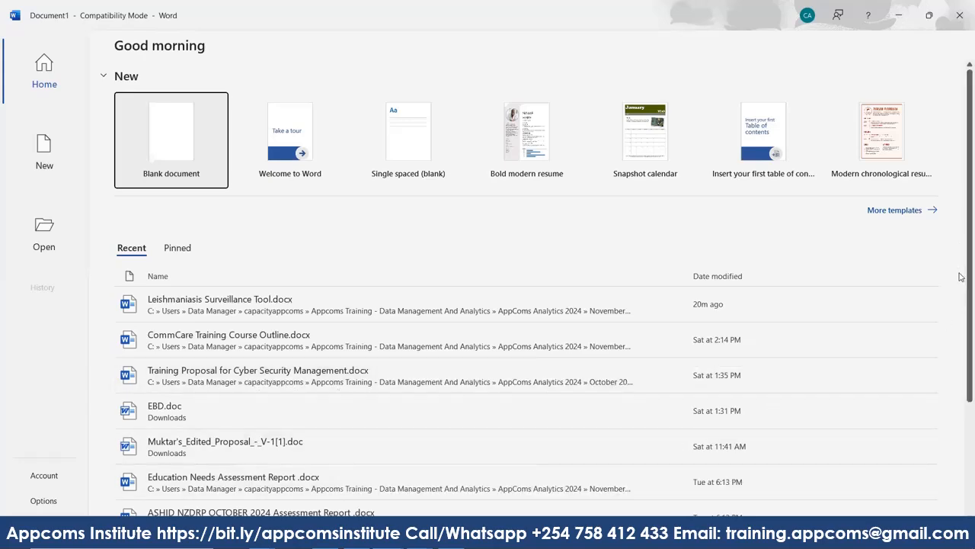
pyautogui.scroll(-3, 960, 282)
pyautogui.scroll(-1, 961, 389)
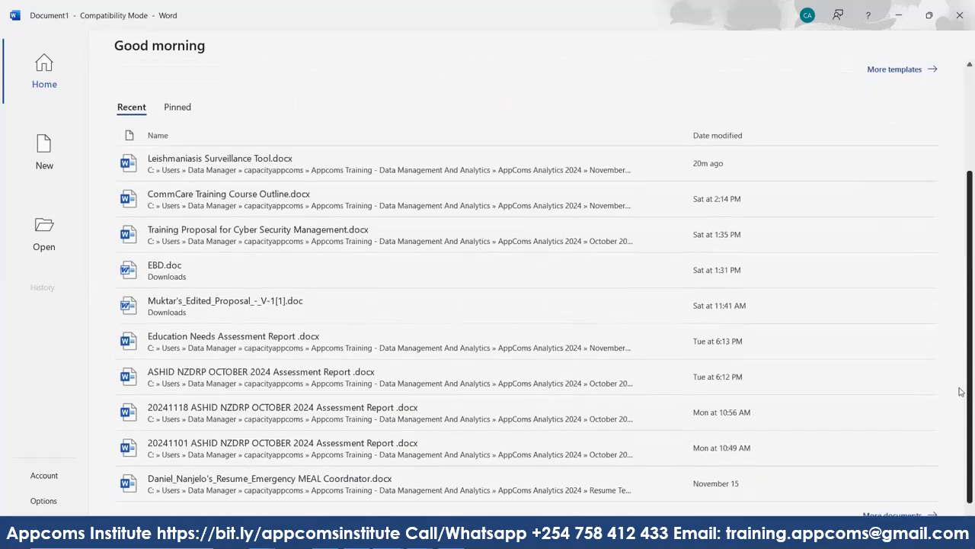
pyautogui.scroll(-1, 961, 392)
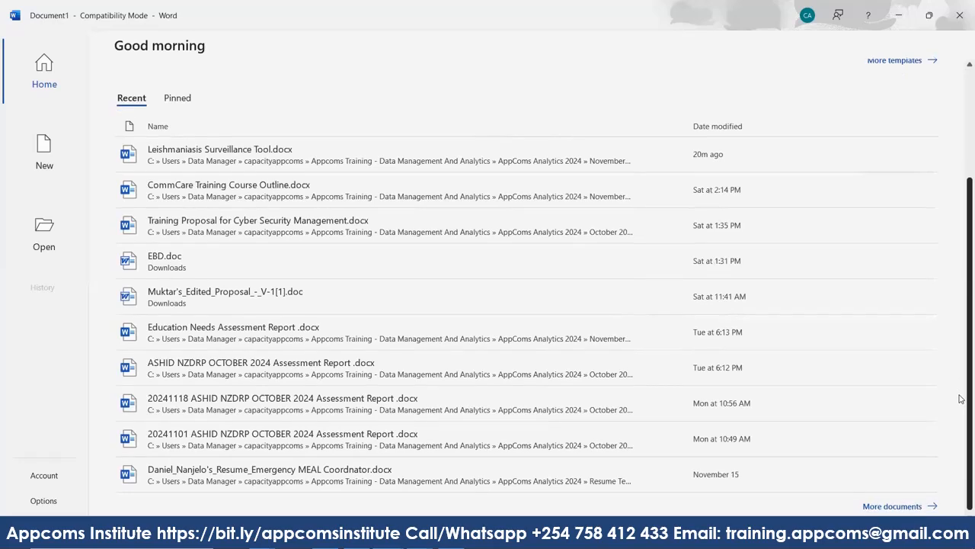
pyautogui.scroll(3, 963, 327)
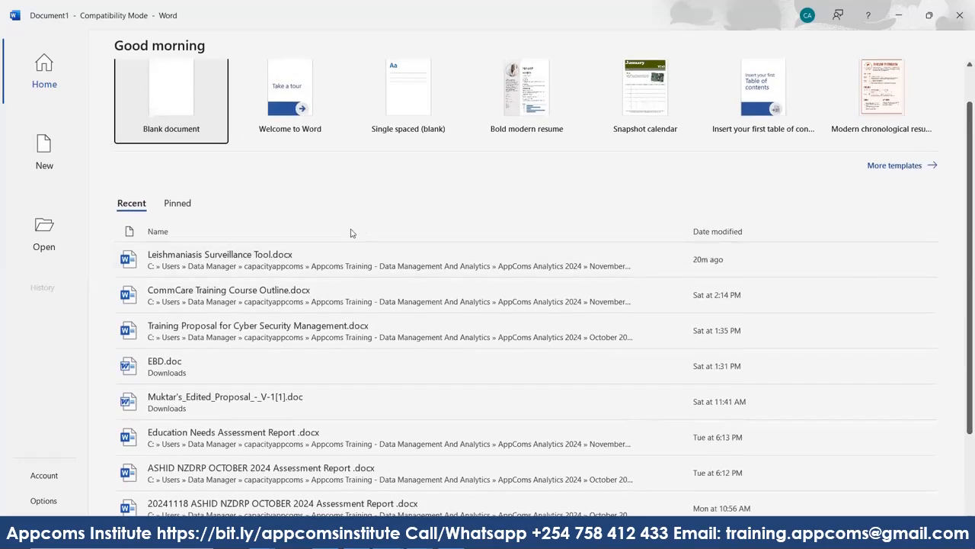
pyautogui.click(279, 304)
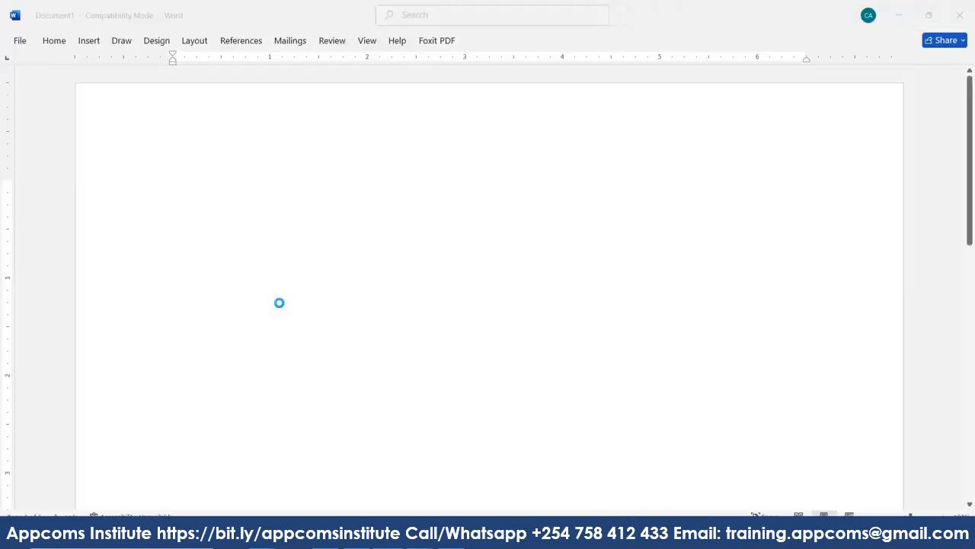
pyautogui.click(960, 17)
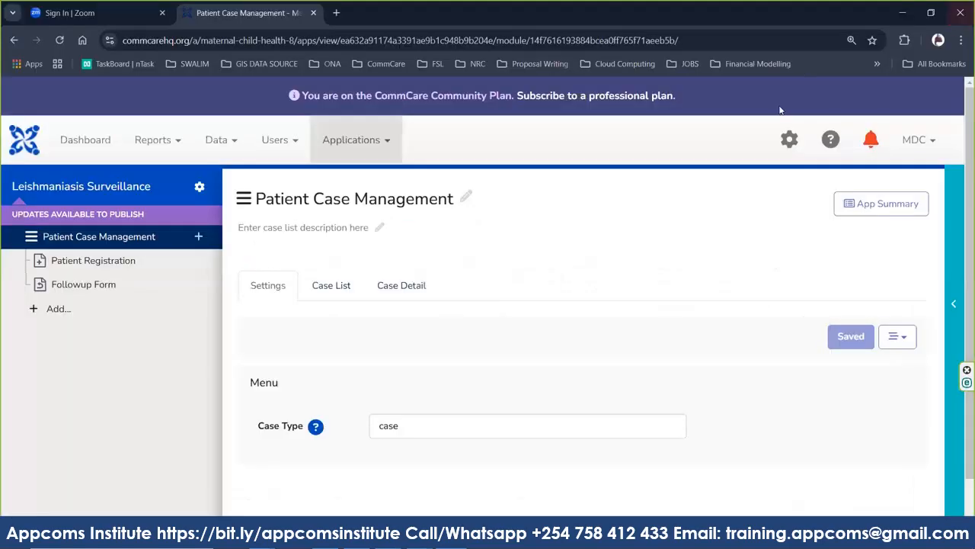
# Write the note 'CRUD- Create' in a new blank Word document, then minimize it.
pyautogui.click(452, 536)
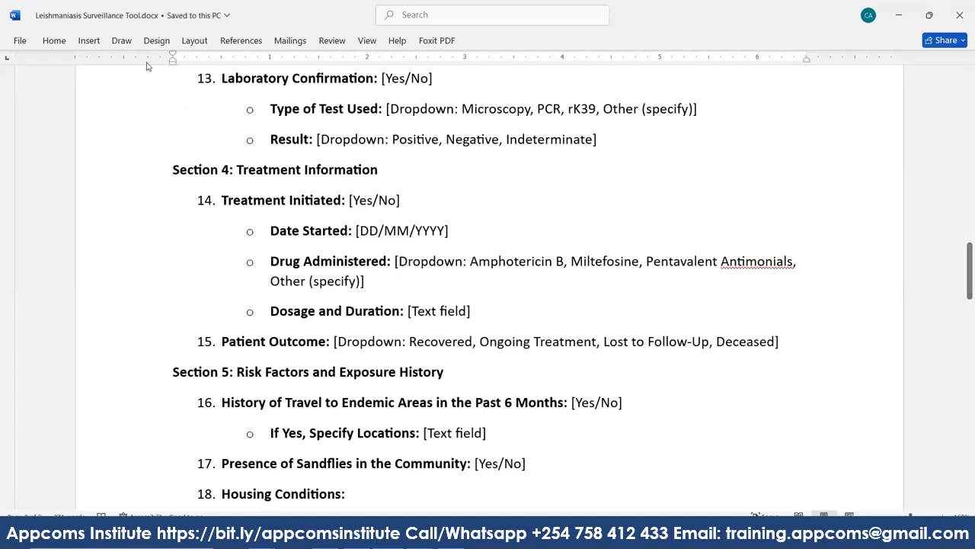
pyautogui.click(20, 42)
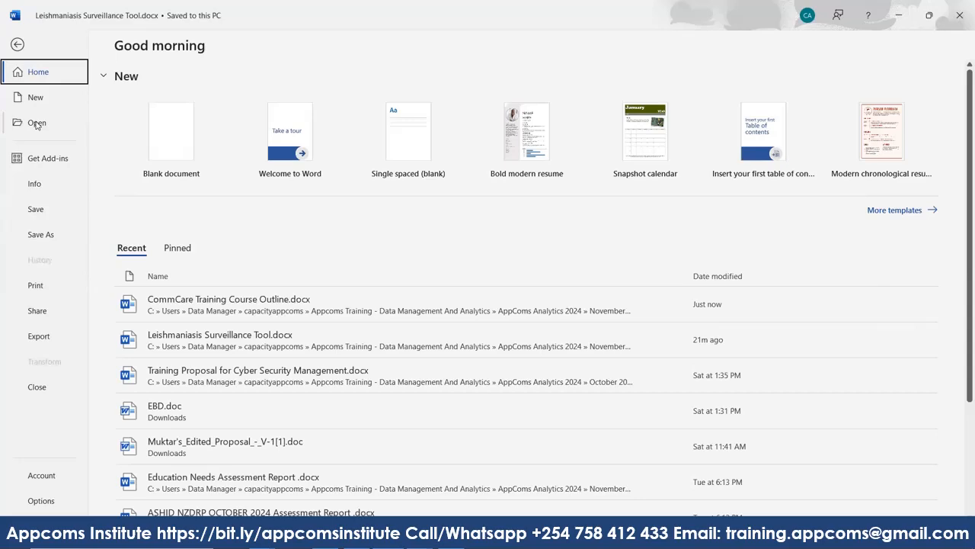
pyautogui.click(178, 124)
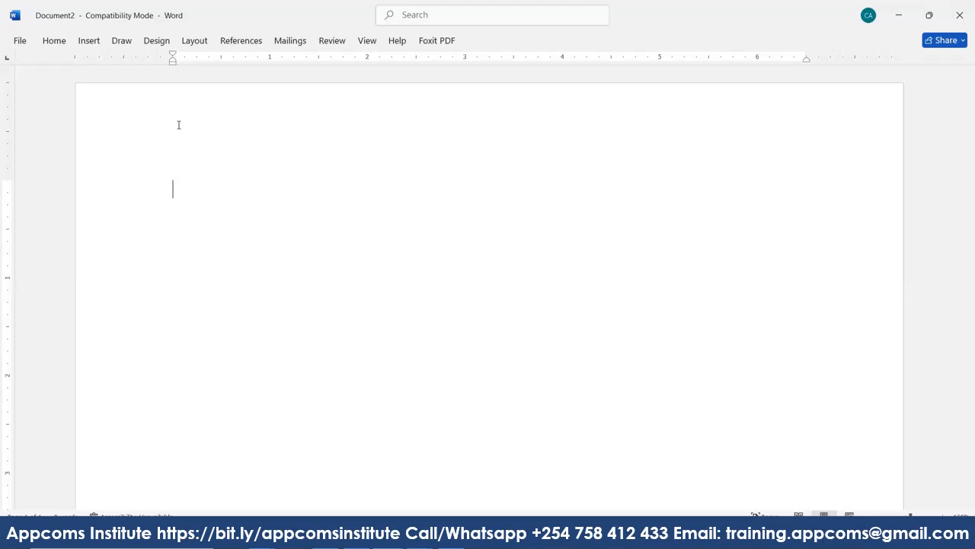
pyautogui.write('CRUD- Create')
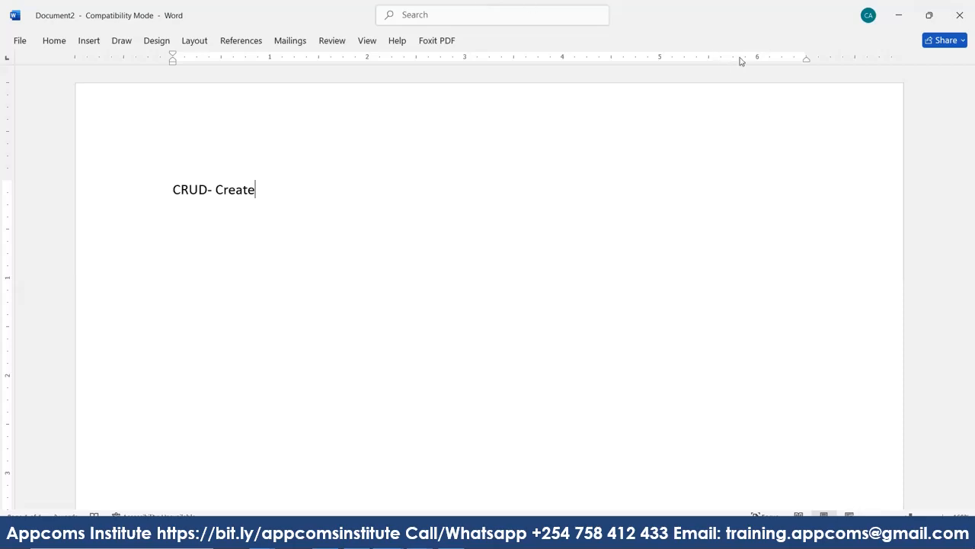
pyautogui.click(899, 20)
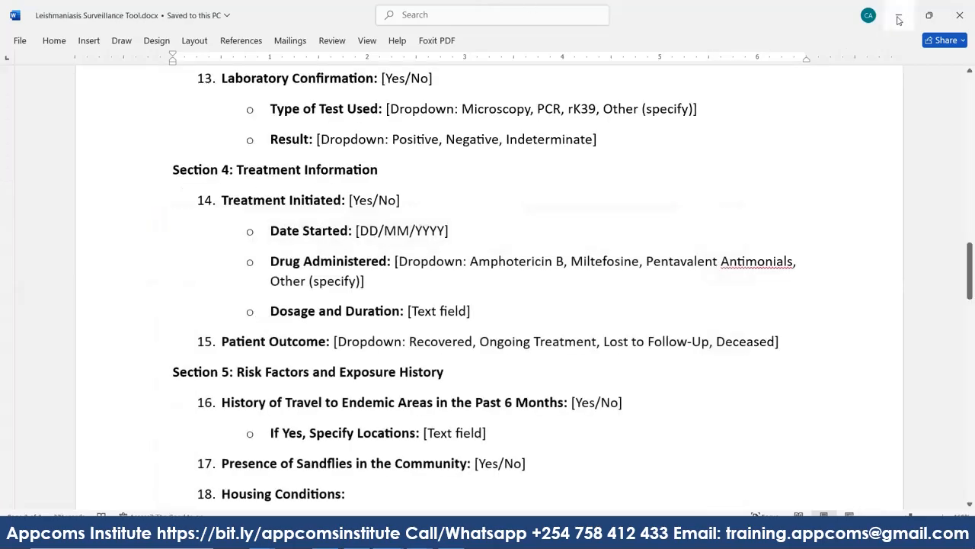
pyautogui.click(899, 16)
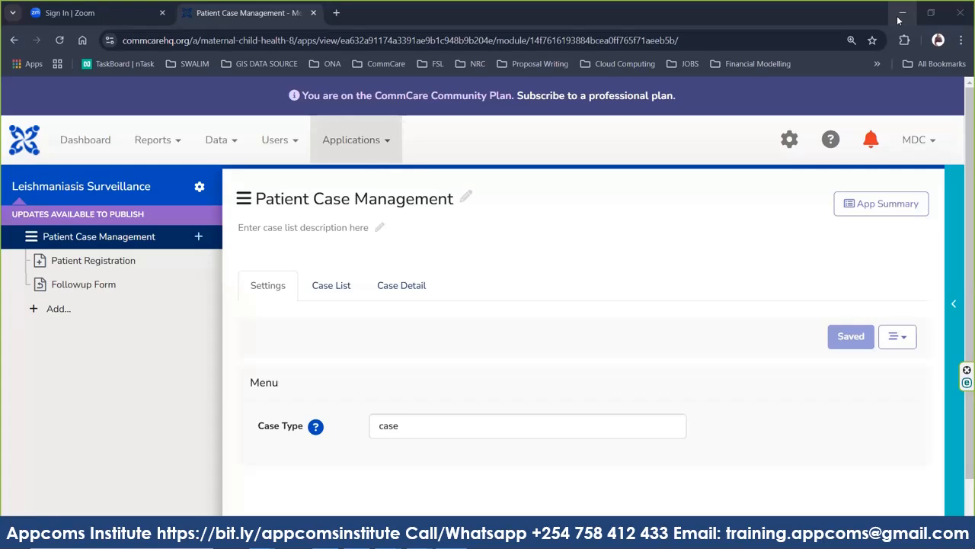
pyautogui.click(77, 261)
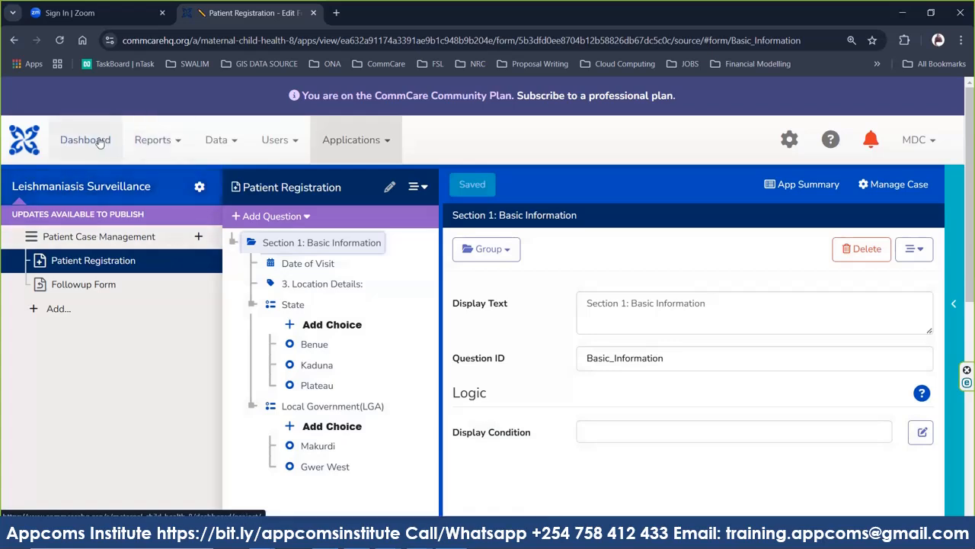
pyautogui.click(176, 153)
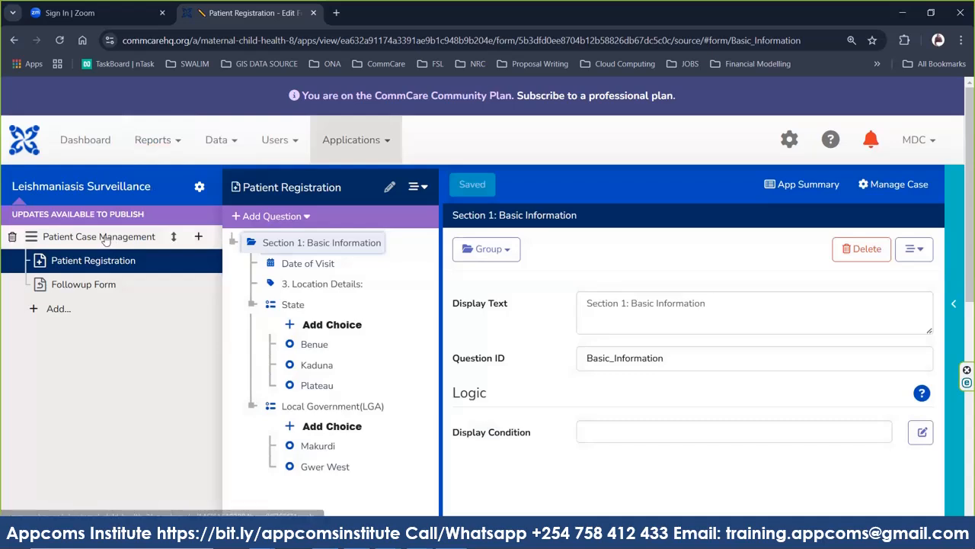
# Show the Leishmaniasis Surveillance app settings page with English (en) as default language.
pyautogui.click(198, 239)
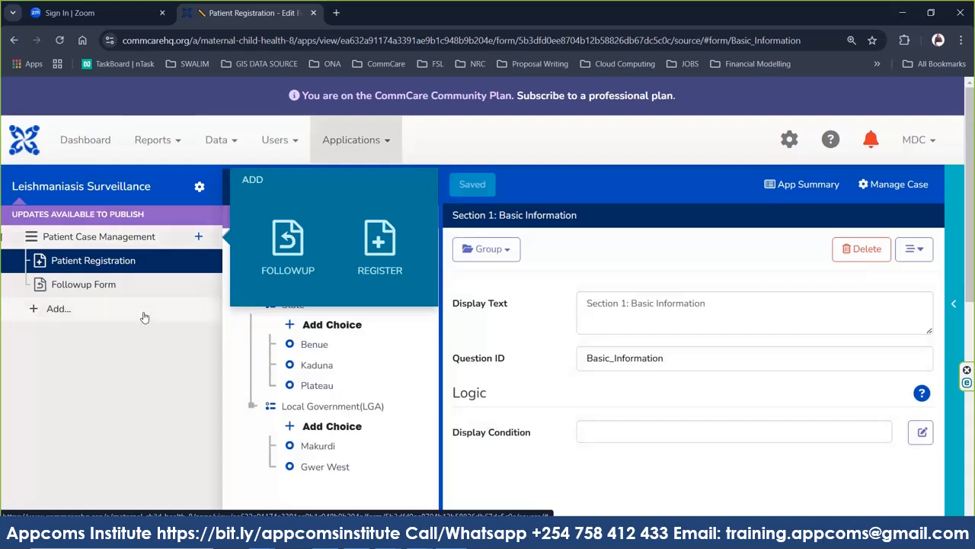
pyautogui.click(129, 370)
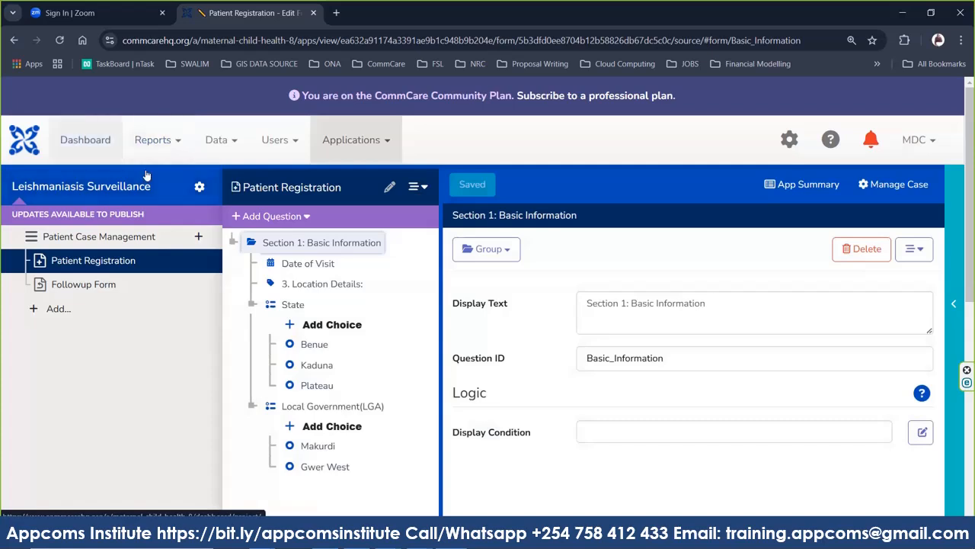
pyautogui.click(199, 186)
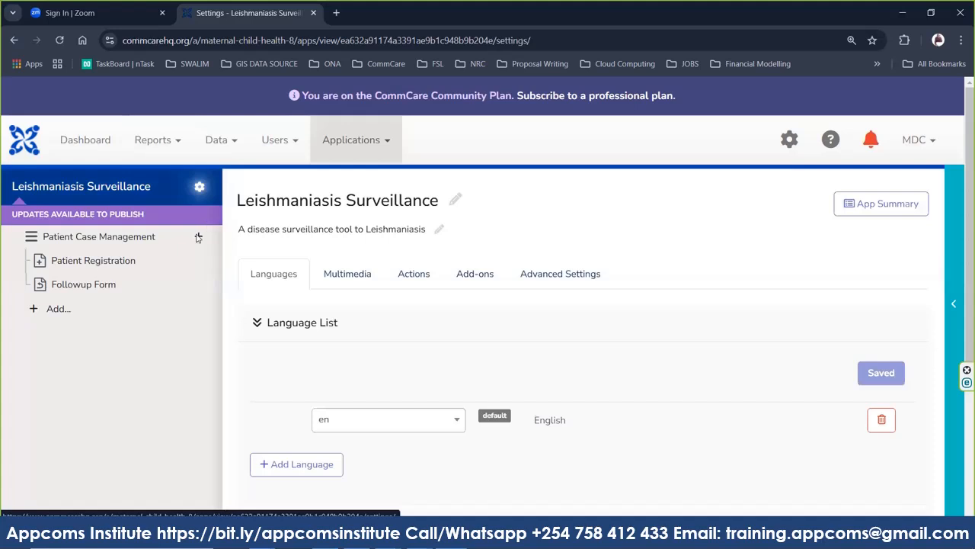
pyautogui.click(198, 237)
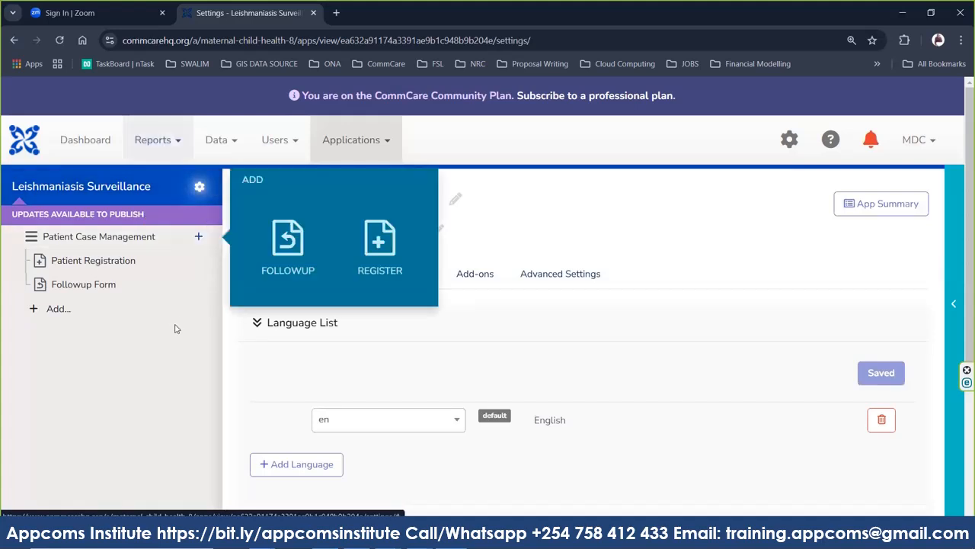
pyautogui.click(119, 200)
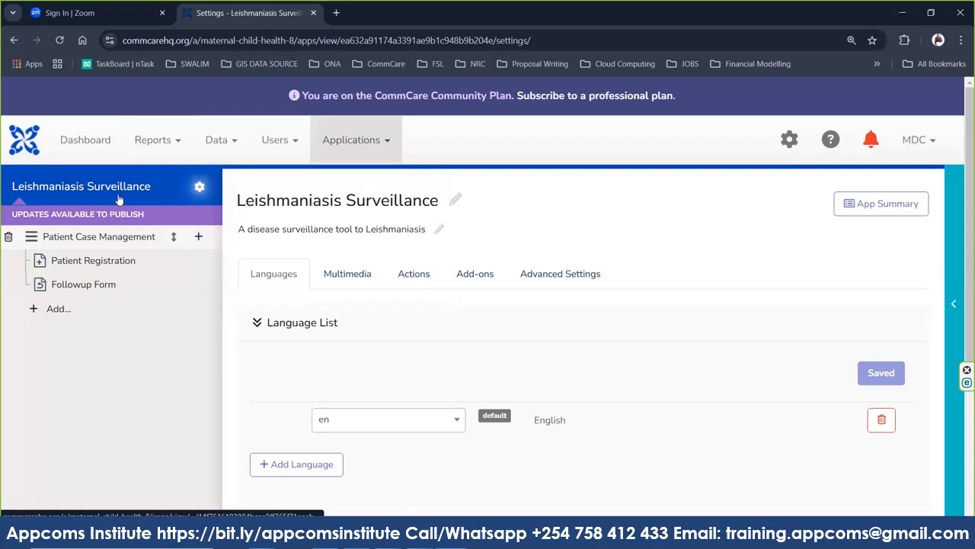
# Return to the Dashboard and reopen Leishmaniasis Surveillance from the next page of applications.
pyautogui.click(85, 144)
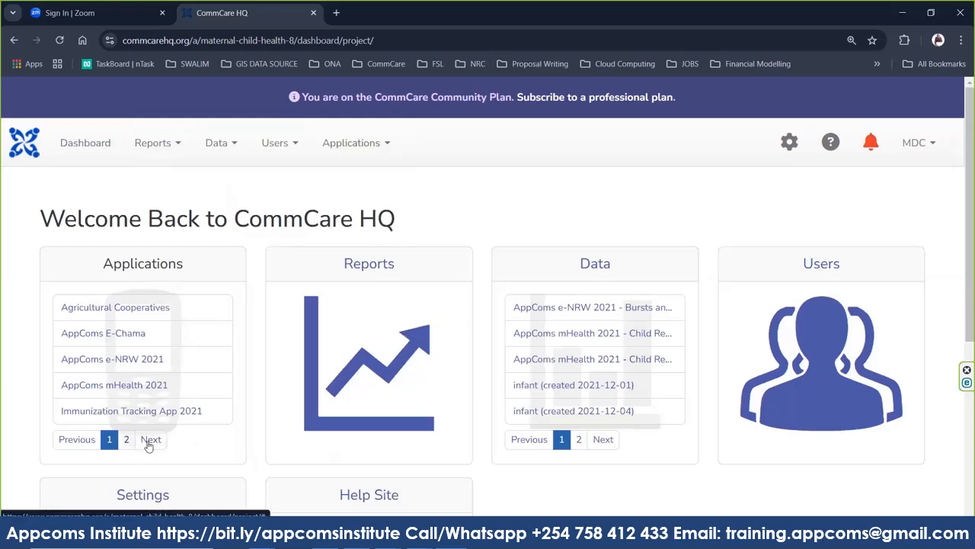
pyautogui.click(150, 442)
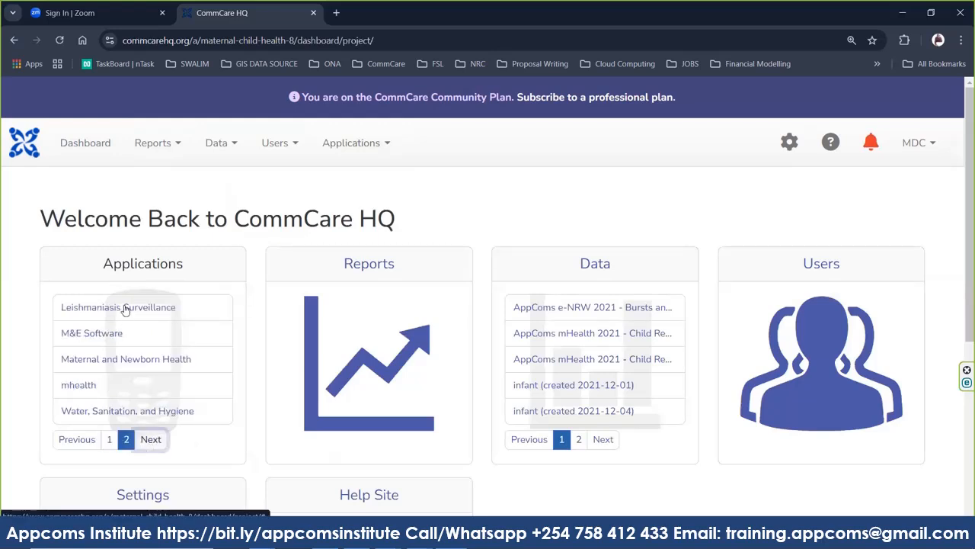
pyautogui.click(127, 308)
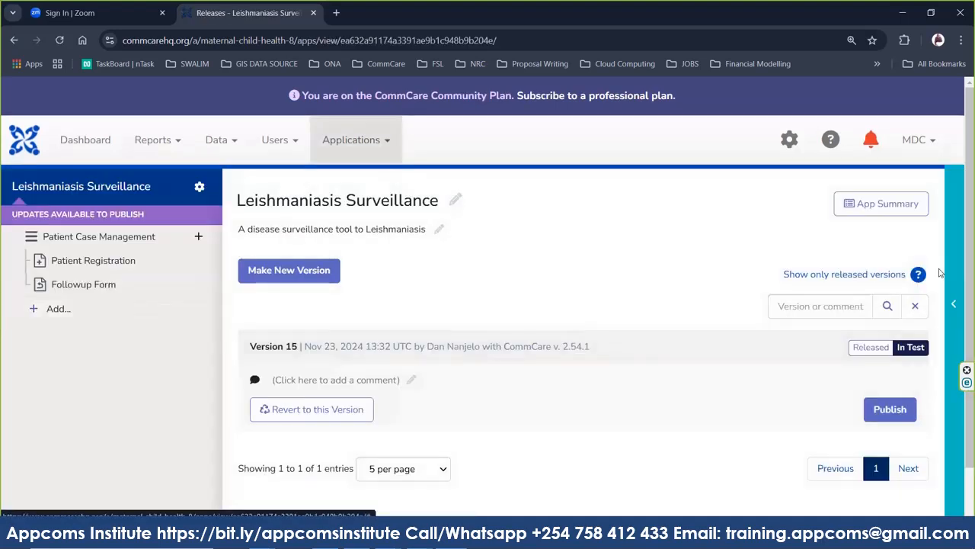
# Show the add-form choices for Patient Case Management and the Surveys/Case List menu popover.
pyautogui.scroll(-1, 962, 355)
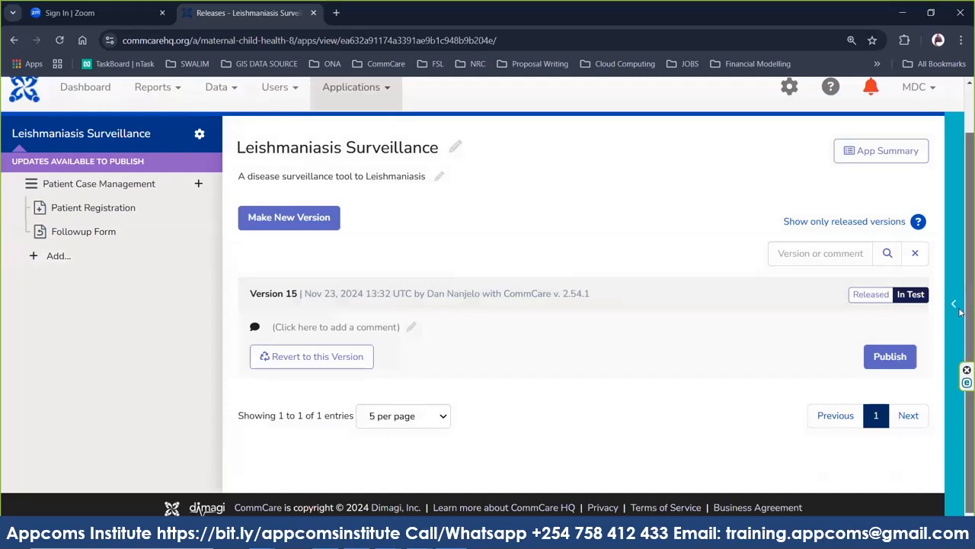
pyautogui.scroll(1, 962, 276)
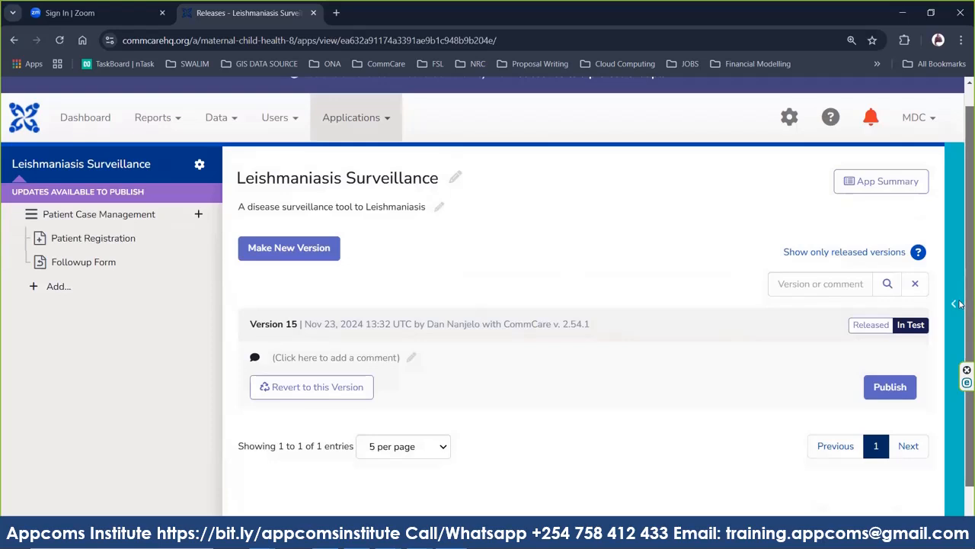
pyautogui.scroll(-1, 960, 303)
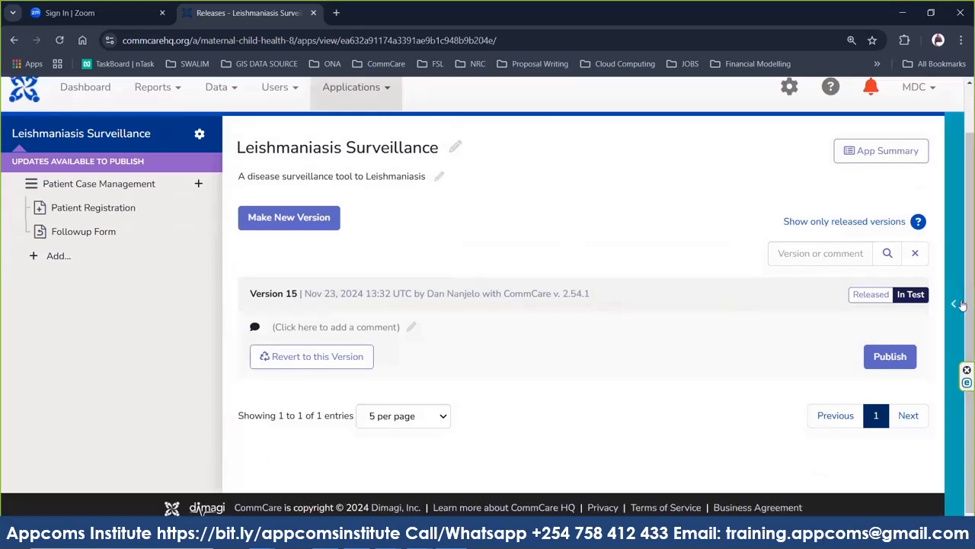
pyautogui.click(199, 185)
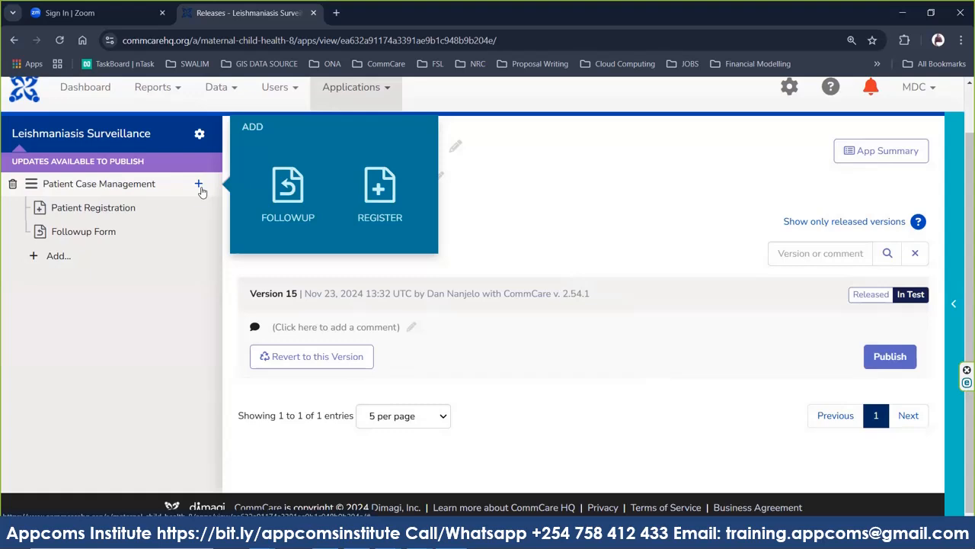
pyautogui.click(36, 259)
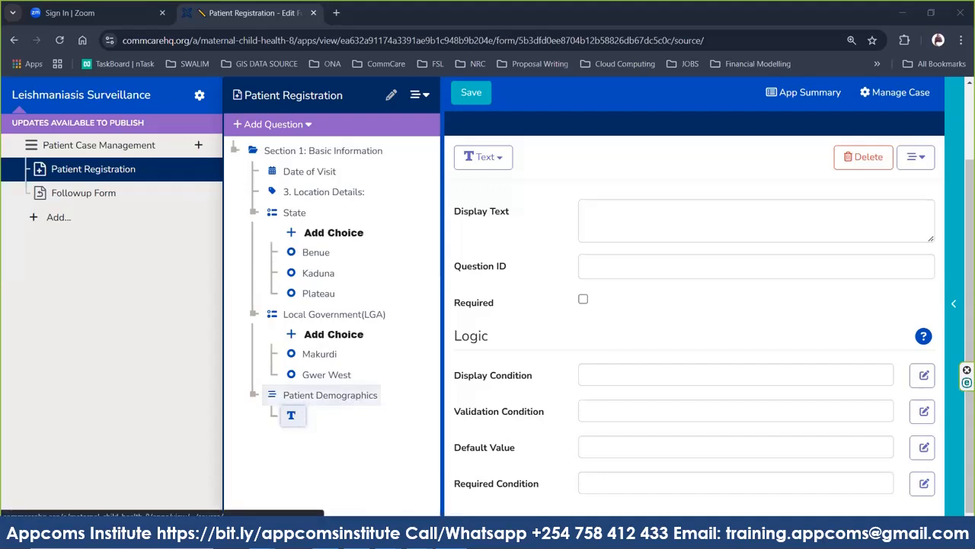
# Bring the form builder with the empty Patient Demographics Text question back to the front.
pyautogui.moveTo(389, 542)
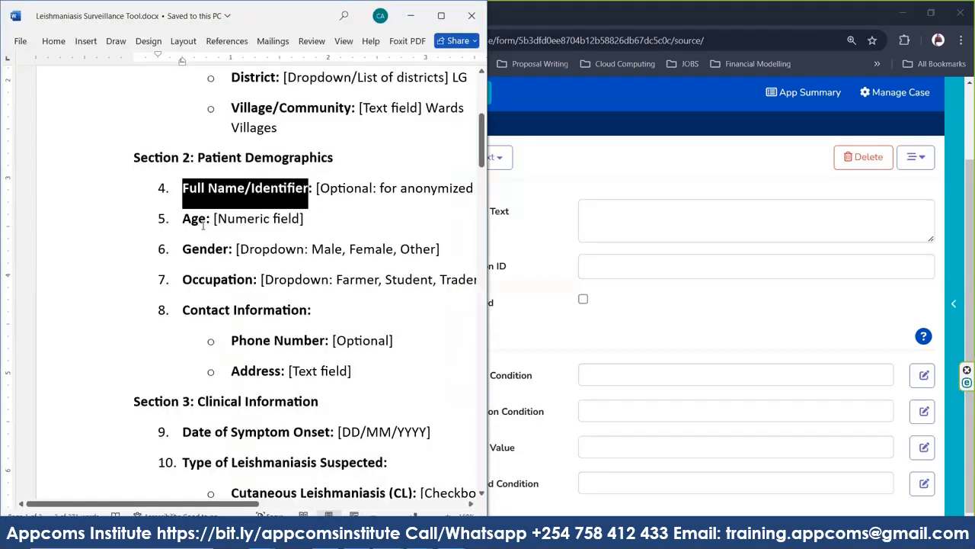
pyautogui.click(656, 322)
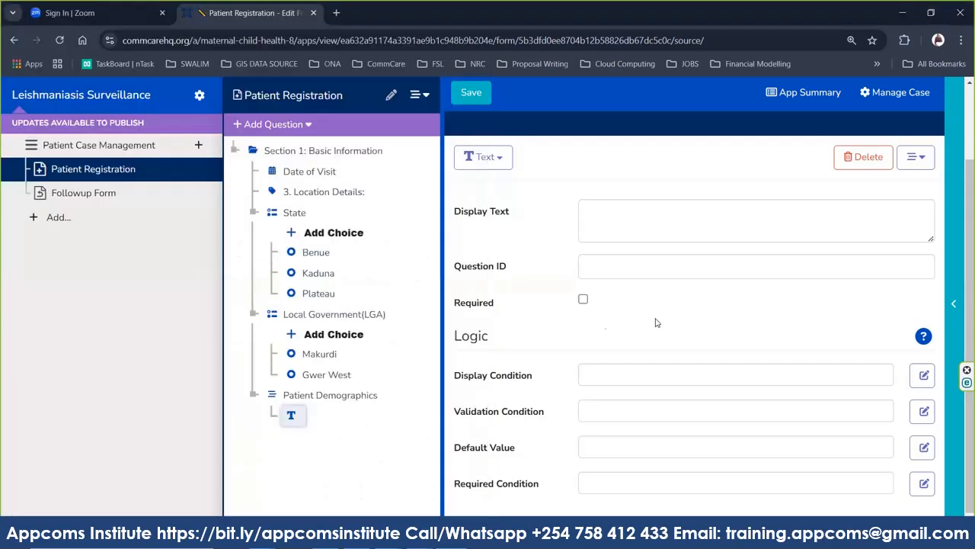
# Label the text question 'Full Name', set its question ID to Full_Name, and make it required.
pyautogui.click(613, 230)
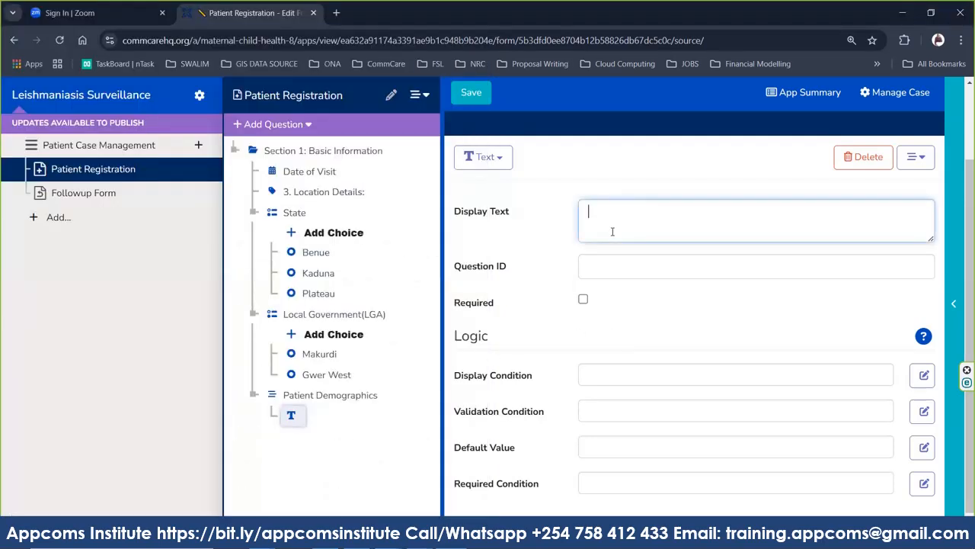
pyautogui.write('Full Na')
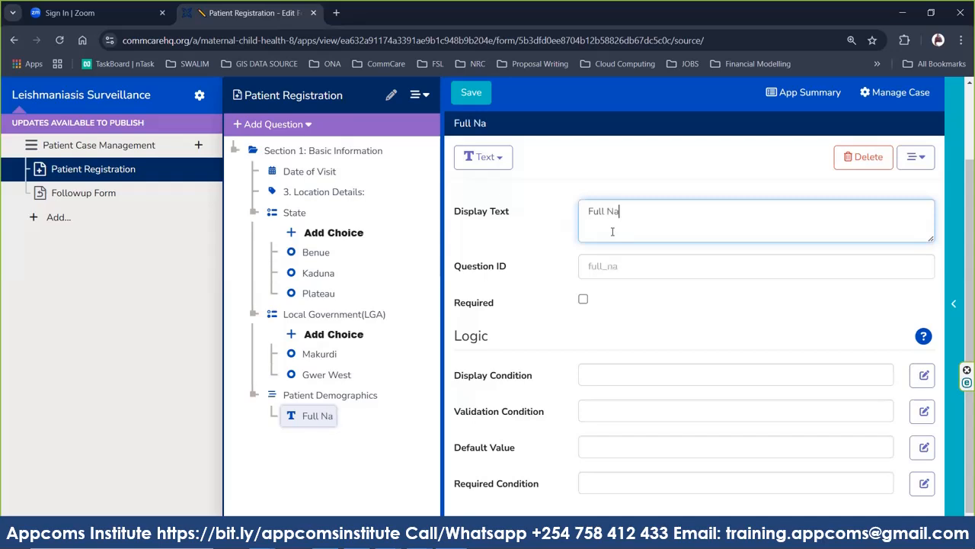
pyautogui.write('me')
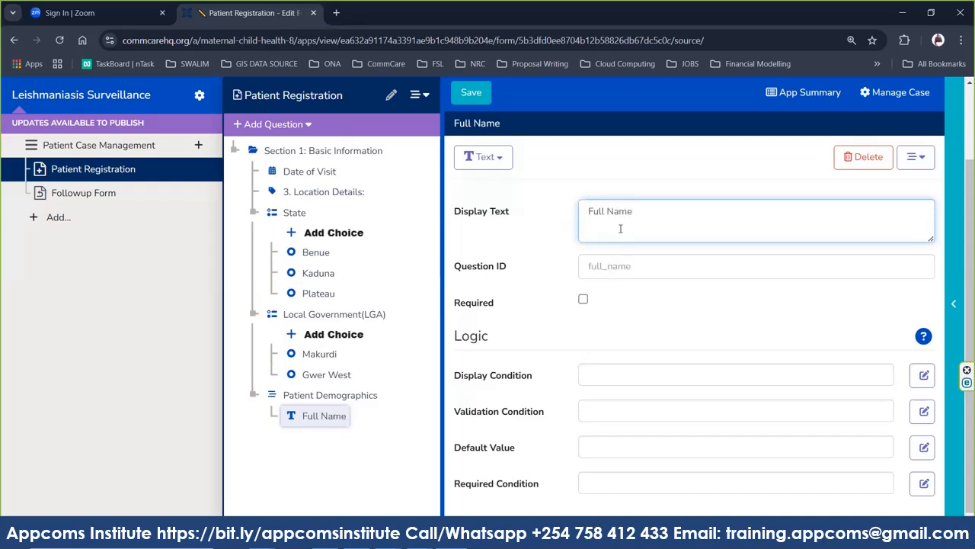
pyautogui.tripleClick(626, 211)
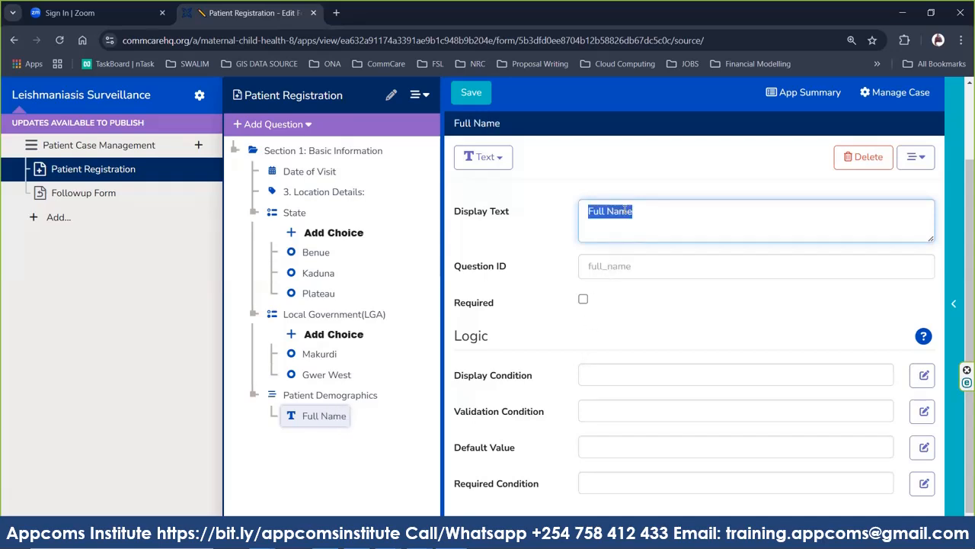
pyautogui.click(624, 268)
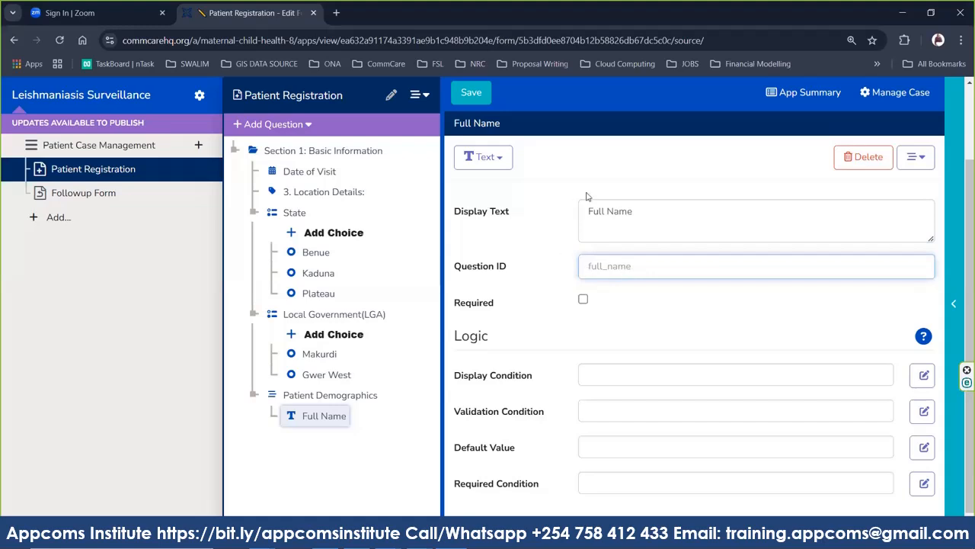
pyautogui.click(589, 268)
pyautogui.write('Full_Name')
pyautogui.click(639, 293)
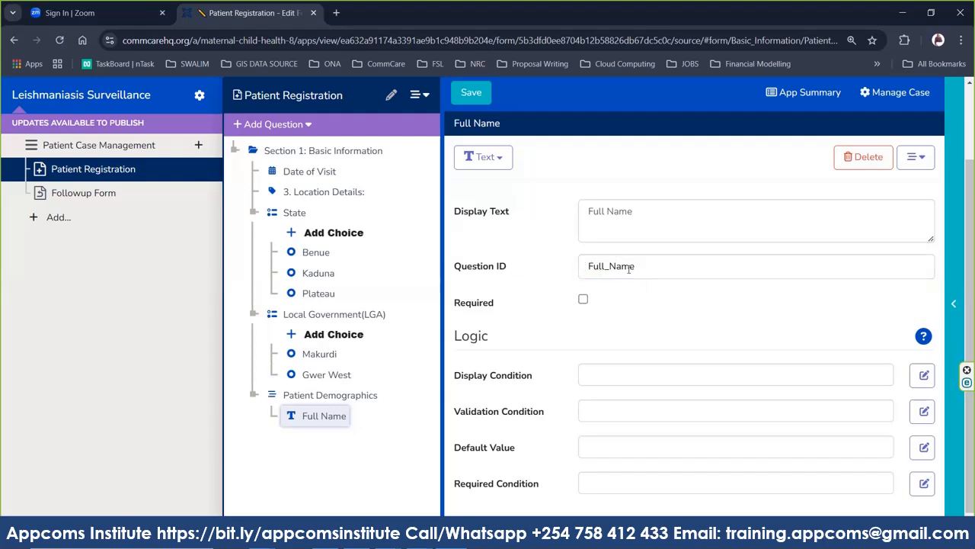
pyautogui.click(583, 299)
pyautogui.click(286, 124)
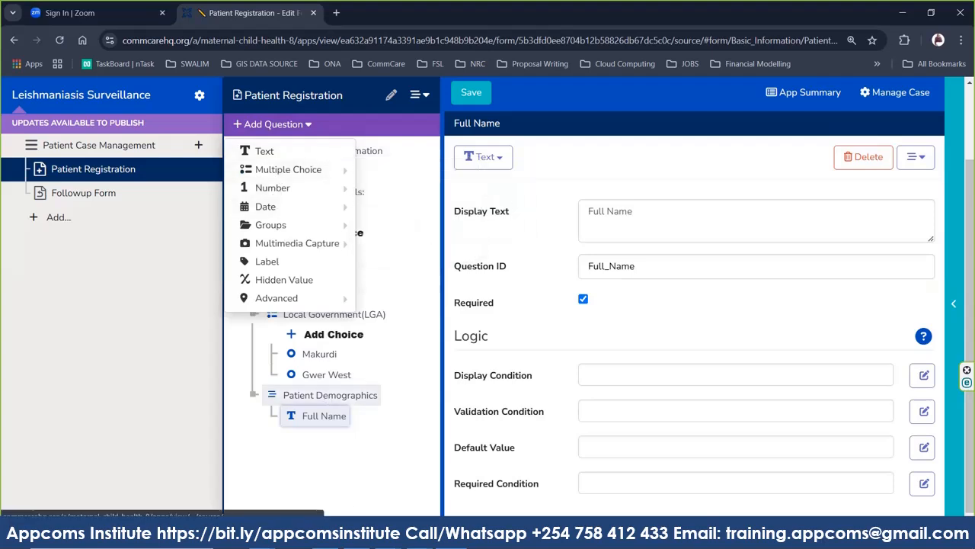
pyautogui.moveTo(420, 536)
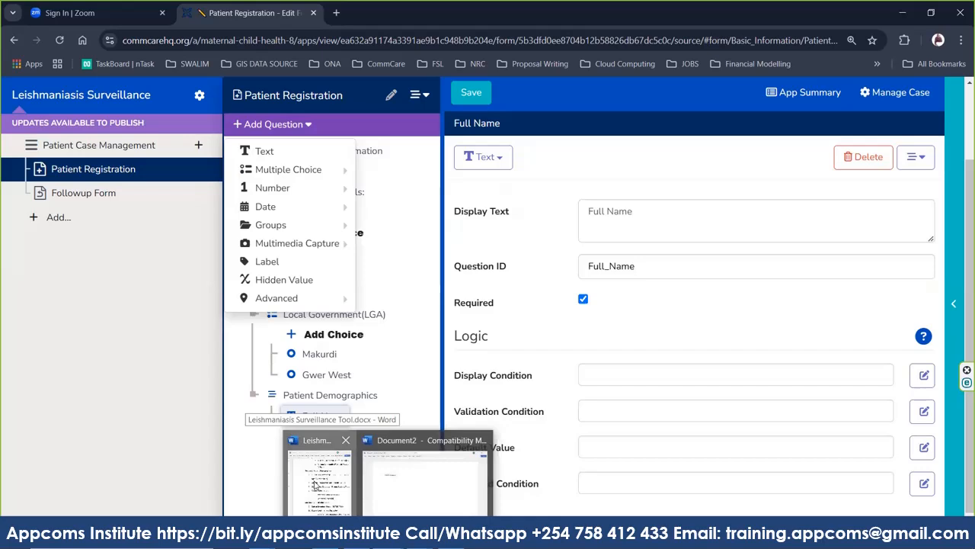
pyautogui.click(314, 484)
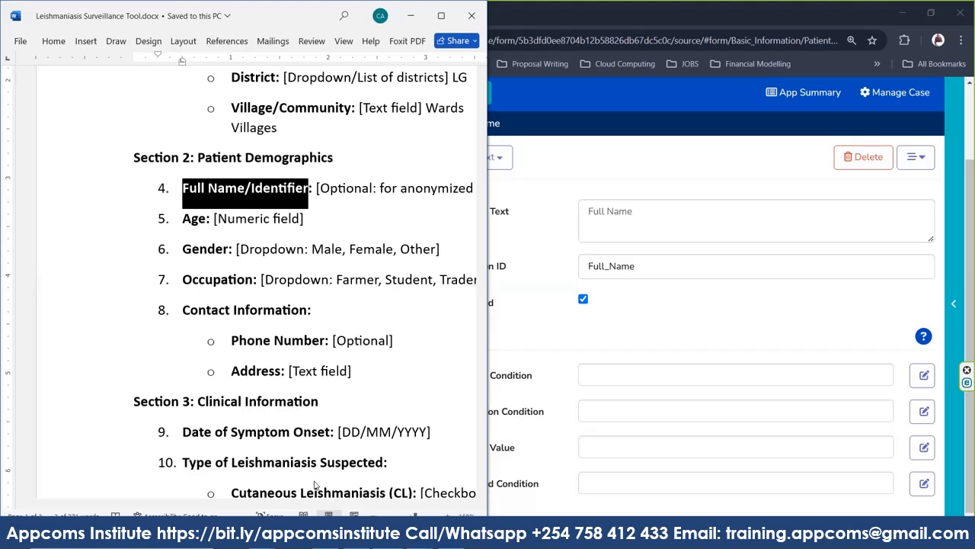
pyautogui.hotkey('alt', 'Tab')
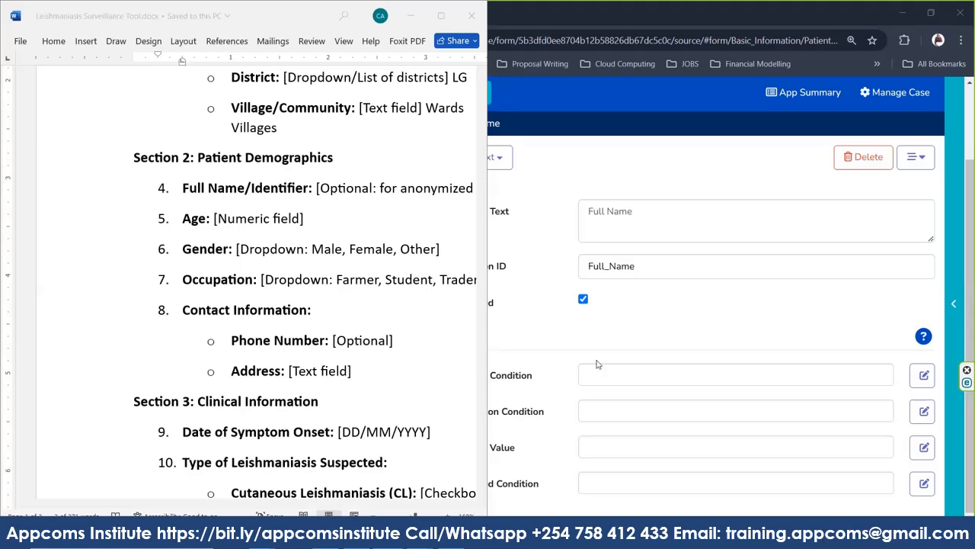
# Add a Date question under Full Name labelled 'Date Of Birth'.
pyautogui.click(543, 328)
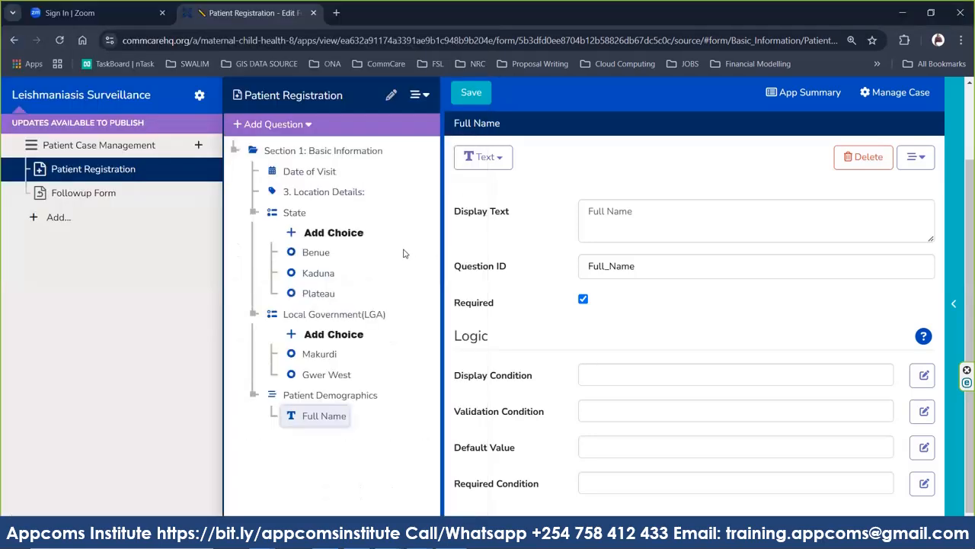
pyautogui.click(308, 125)
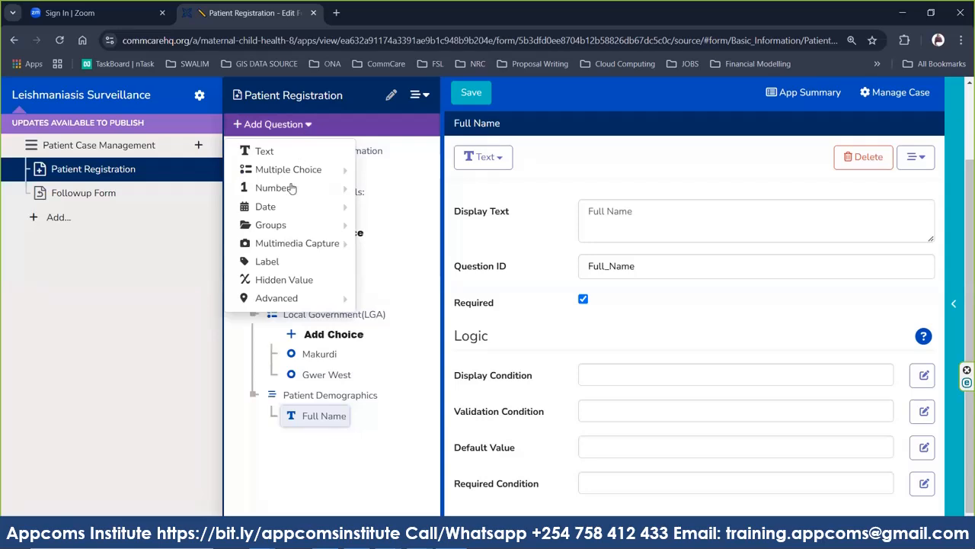
pyautogui.moveTo(300, 214)
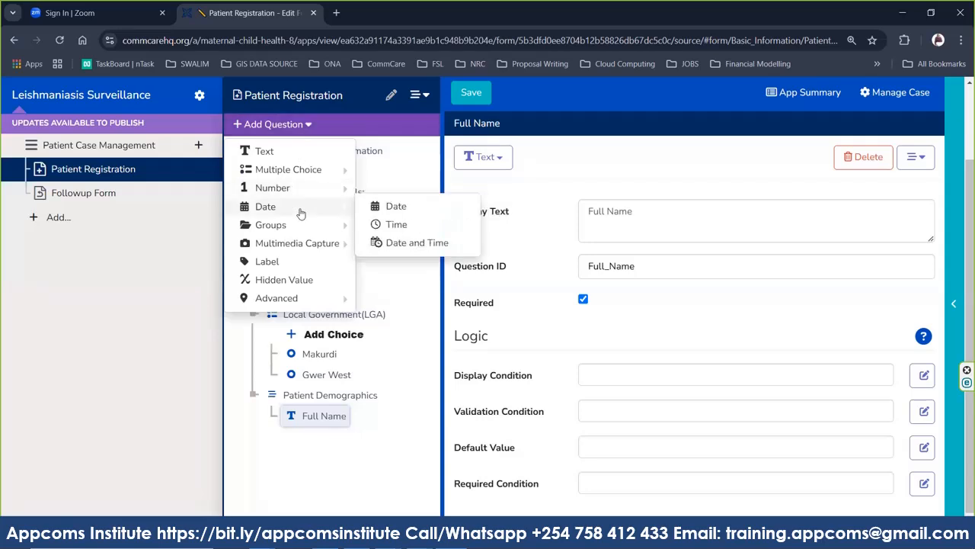
pyautogui.click(405, 211)
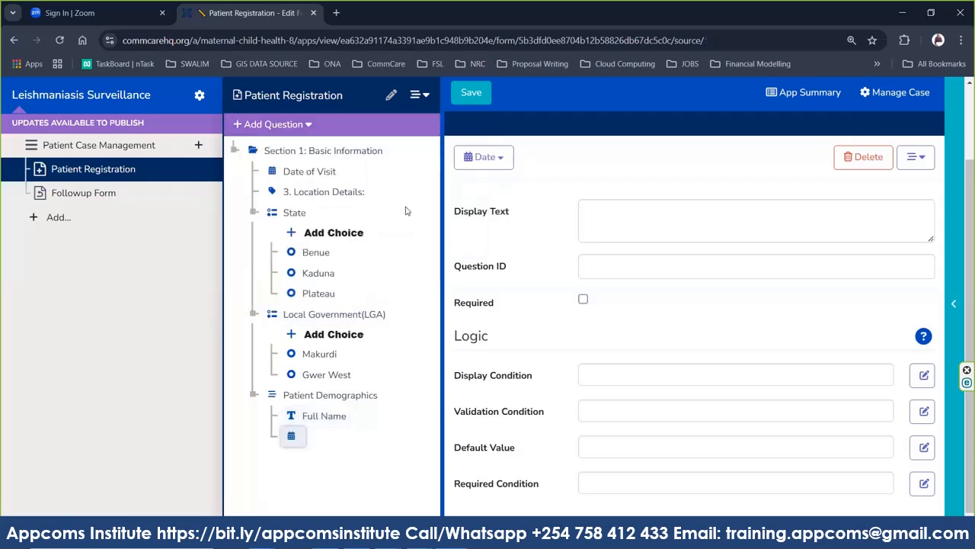
pyautogui.write('Date')
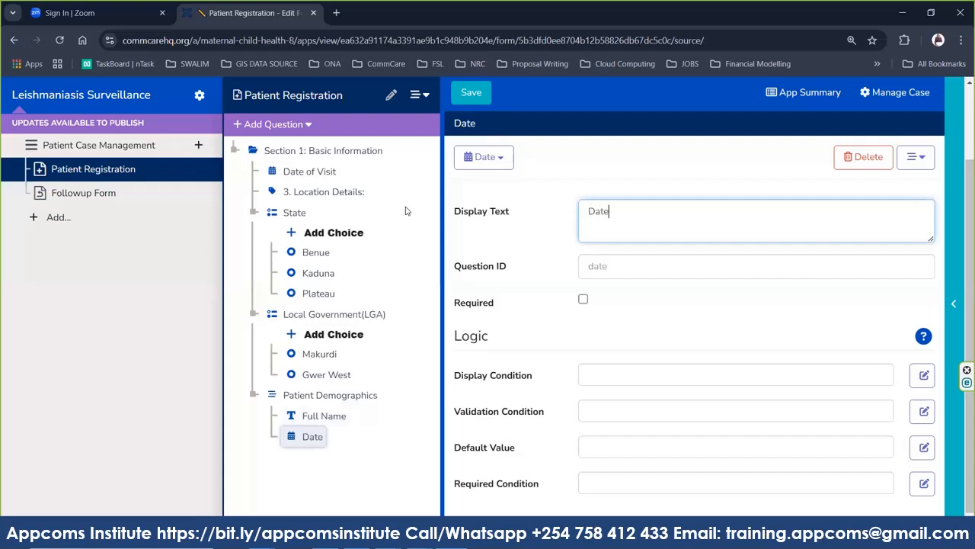
pyautogui.write(' Of Birth')
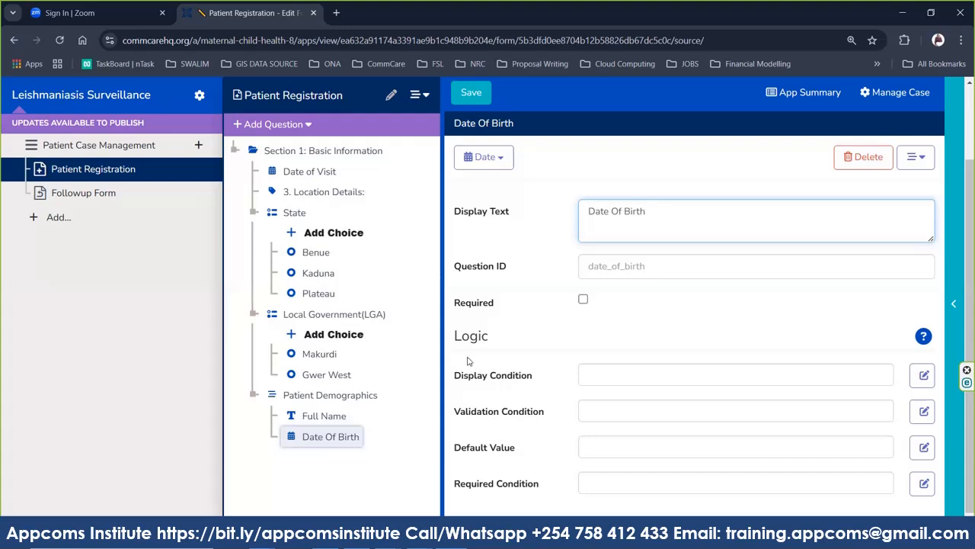
# Set the Date Of Birth question's ID to Date_Of_Birth and mark it required.
pyautogui.hotkey('ctrl', 'a')
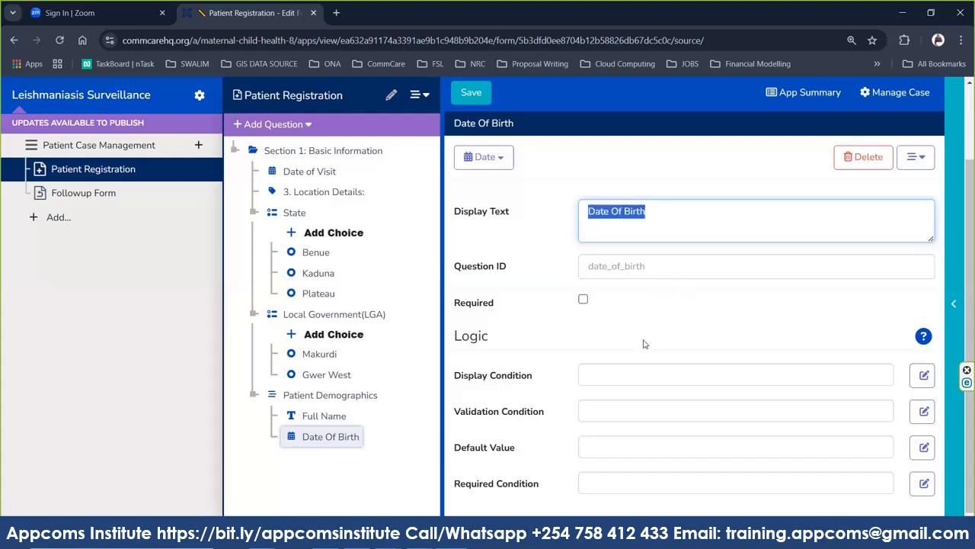
pyautogui.click(619, 266)
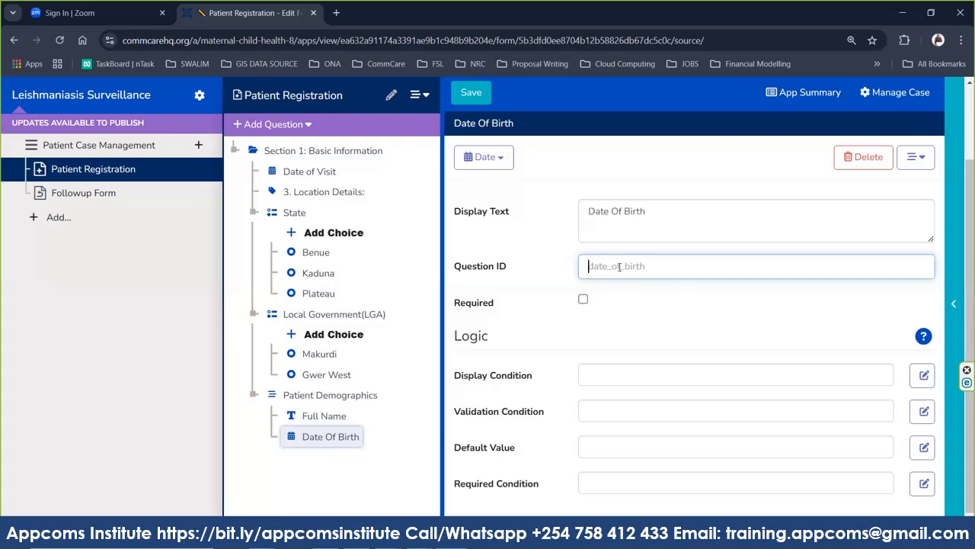
pyautogui.write('Date_Of_Birth')
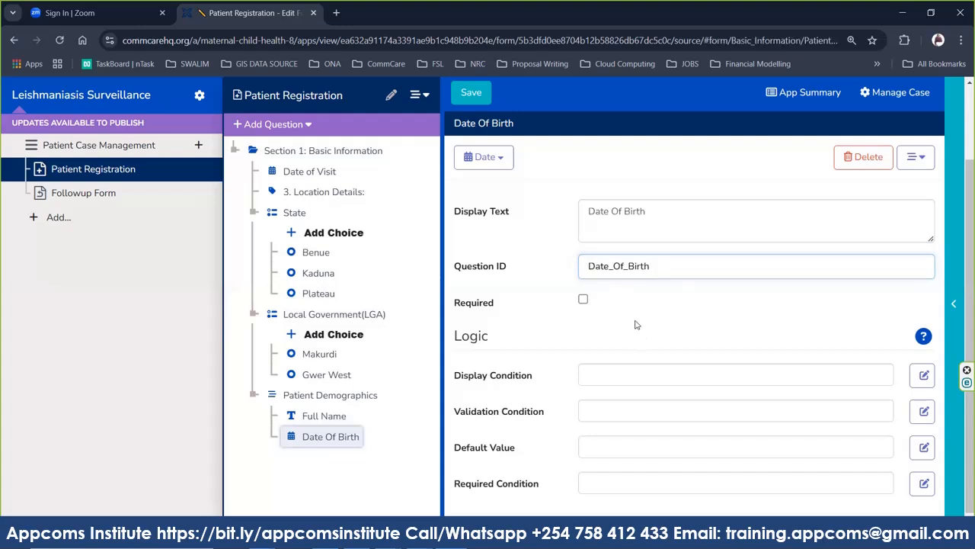
pyautogui.click(636, 322)
pyautogui.click(584, 301)
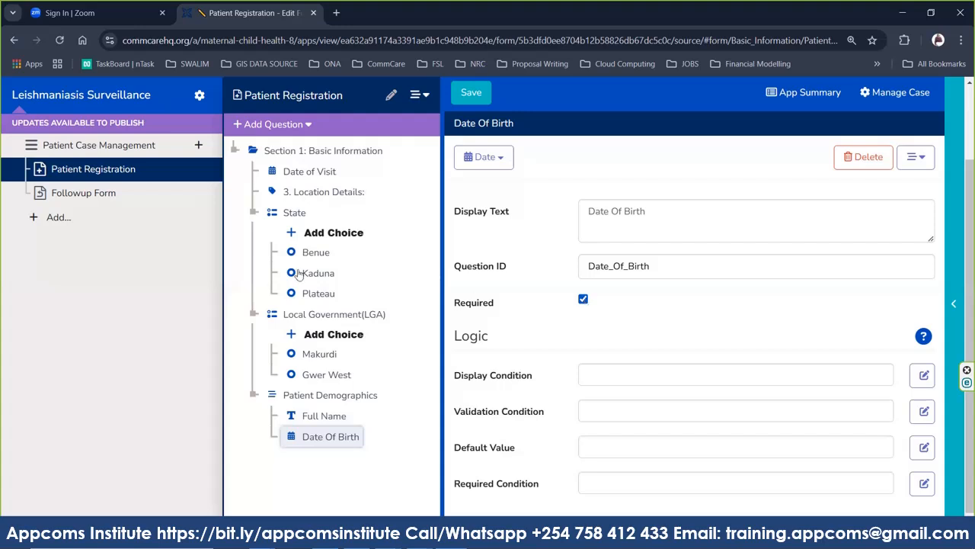
pyautogui.click(308, 126)
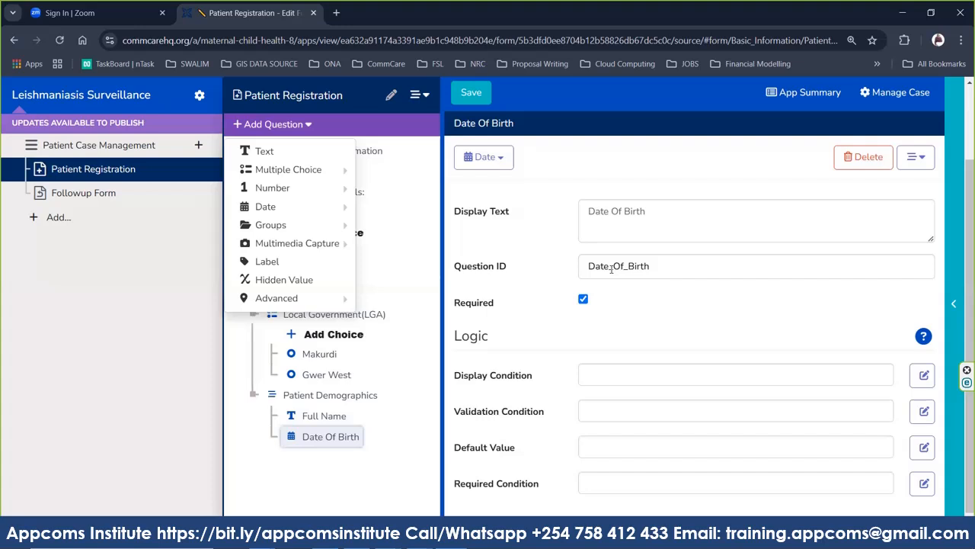
# Dismiss the add-question list and save the form so Date Of Birth stays a Date question.
pyautogui.click(628, 322)
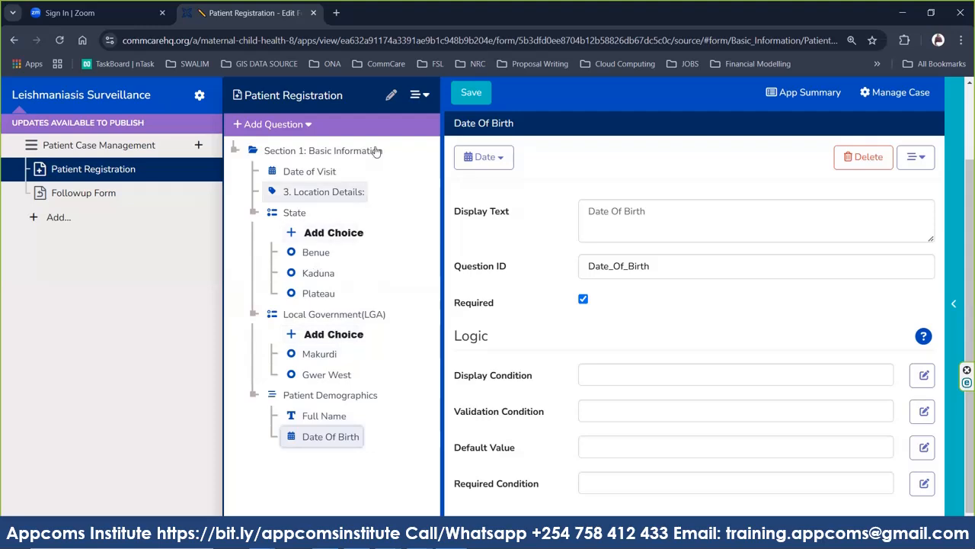
pyautogui.click(473, 95)
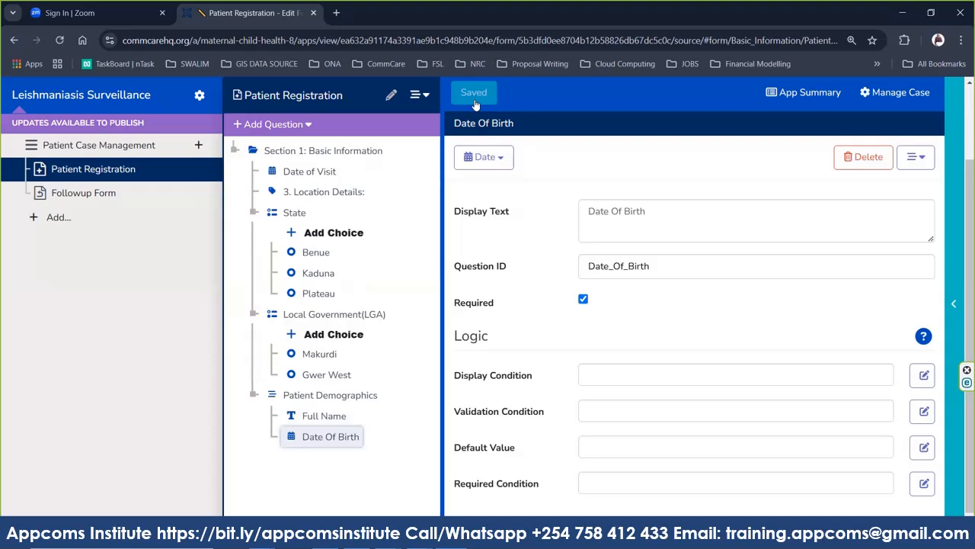
pyautogui.click(502, 166)
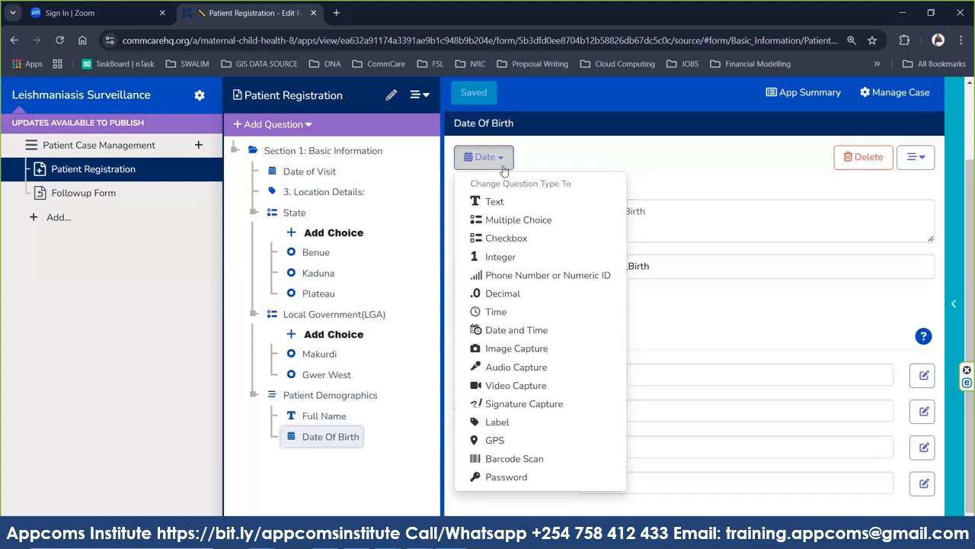
# Set Date Of Birth back to the Date question type after briefly switching it to Multiple Choice.
pyautogui.click(685, 298)
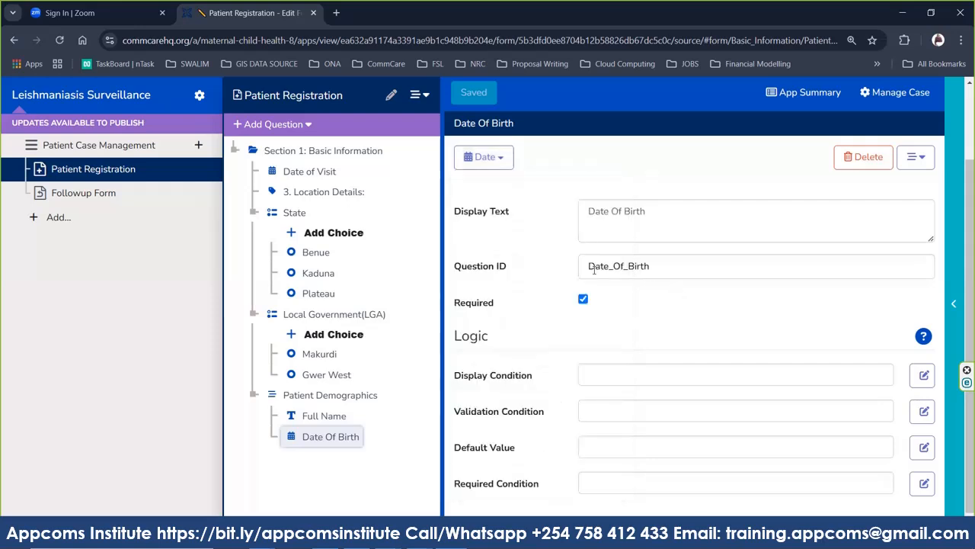
pyautogui.click(507, 163)
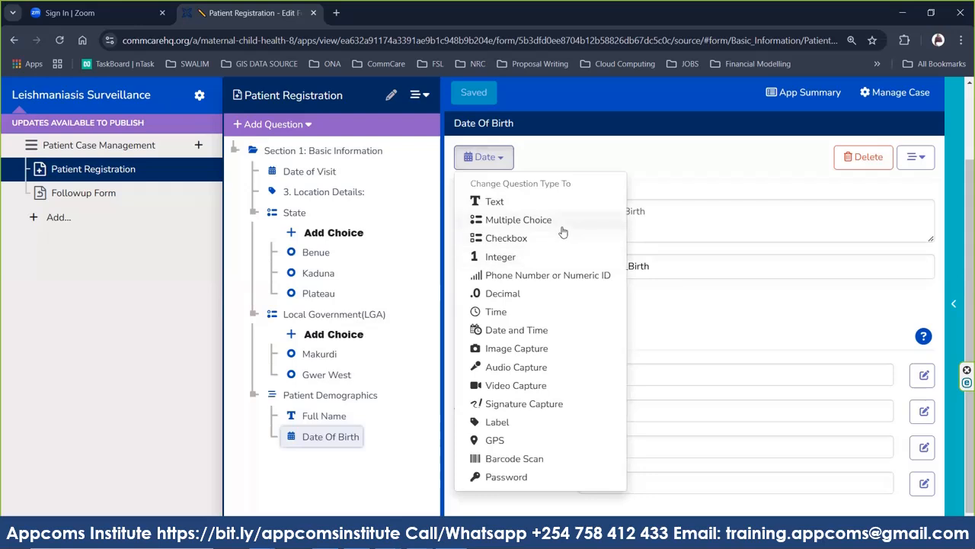
pyautogui.click(561, 227)
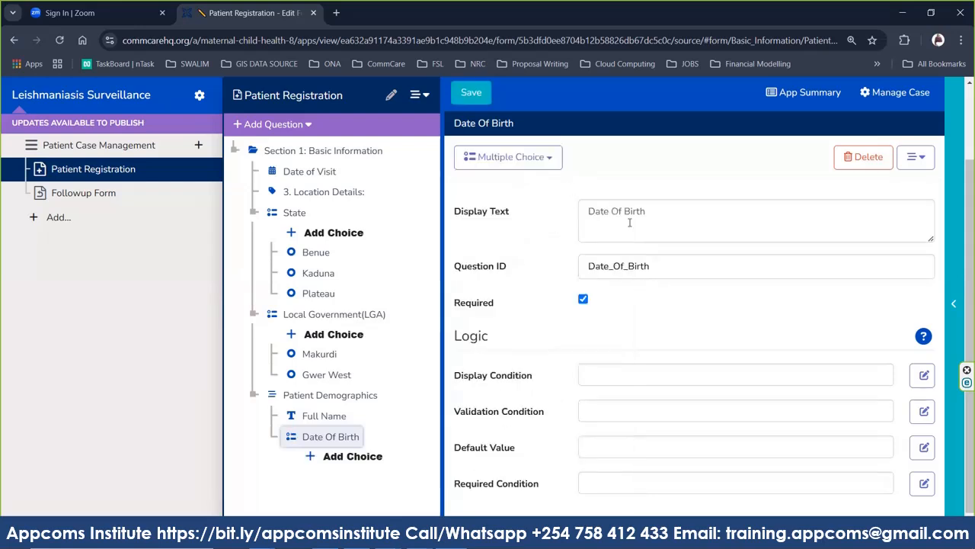
pyautogui.click(672, 220)
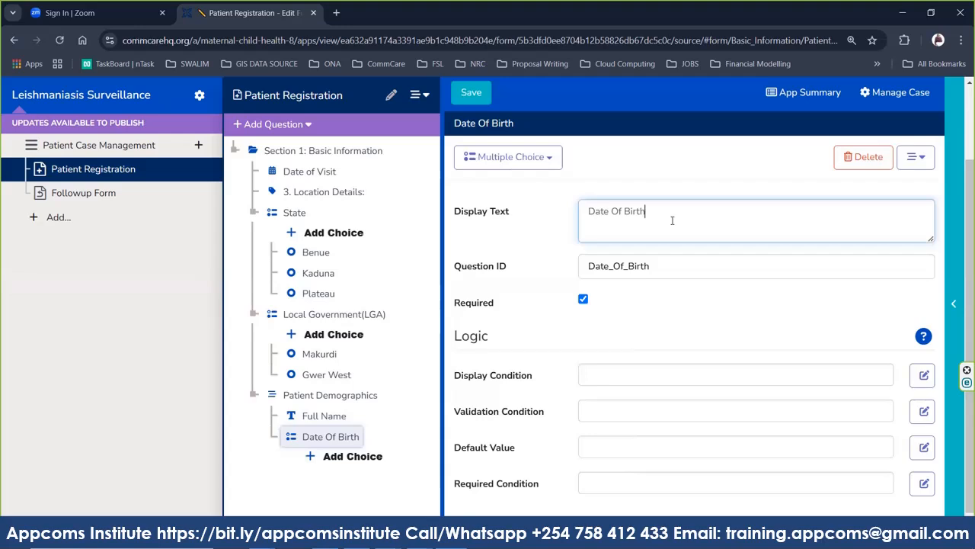
pyautogui.click(556, 163)
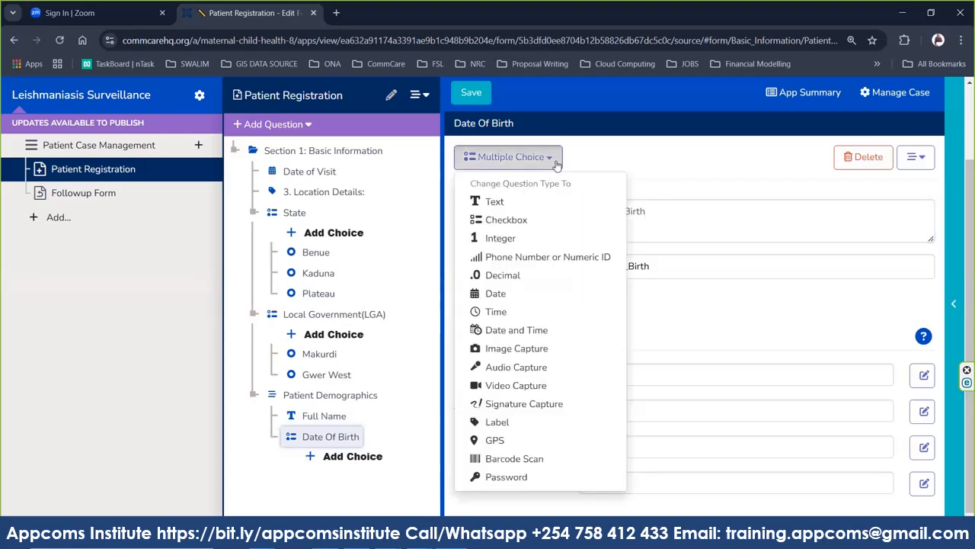
pyautogui.click(495, 294)
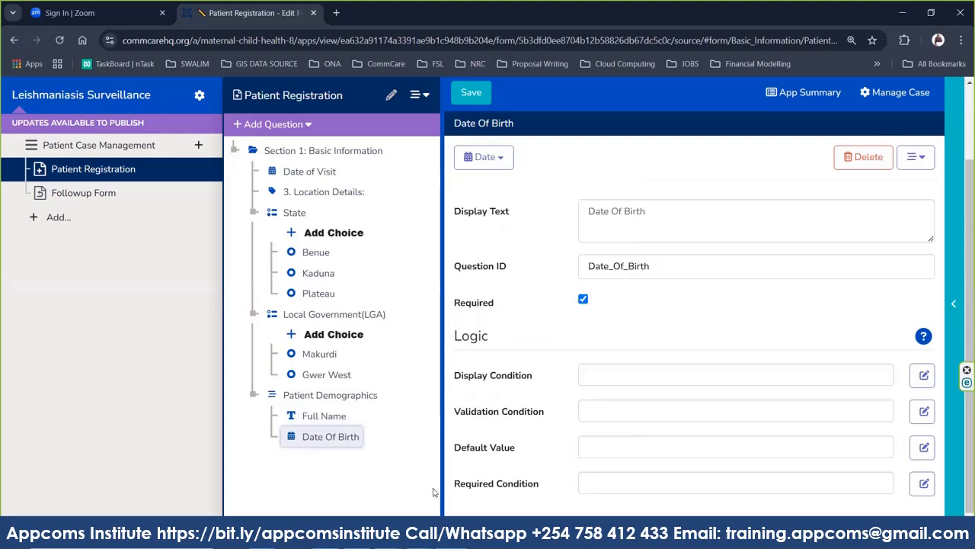
pyautogui.moveTo(385, 542)
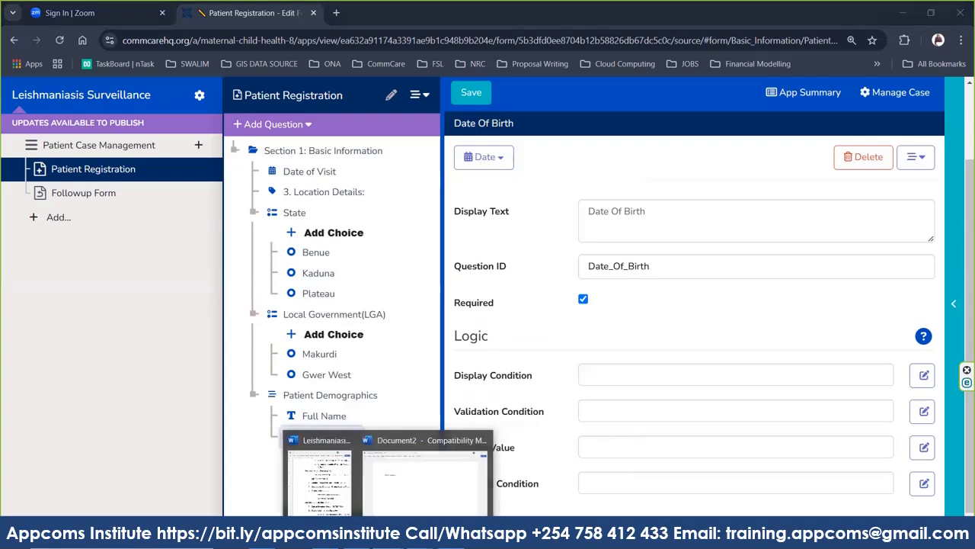
pyautogui.click(349, 489)
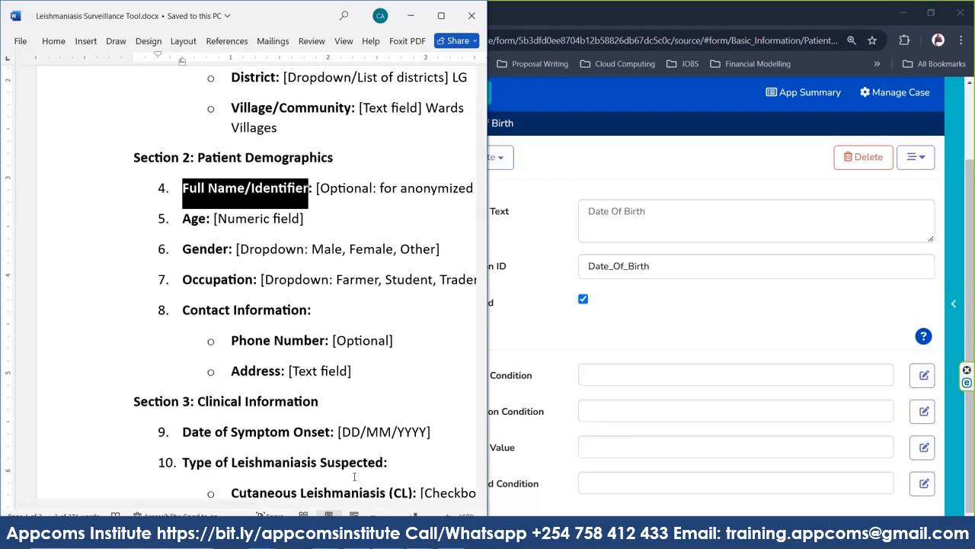
pyautogui.click(681, 317)
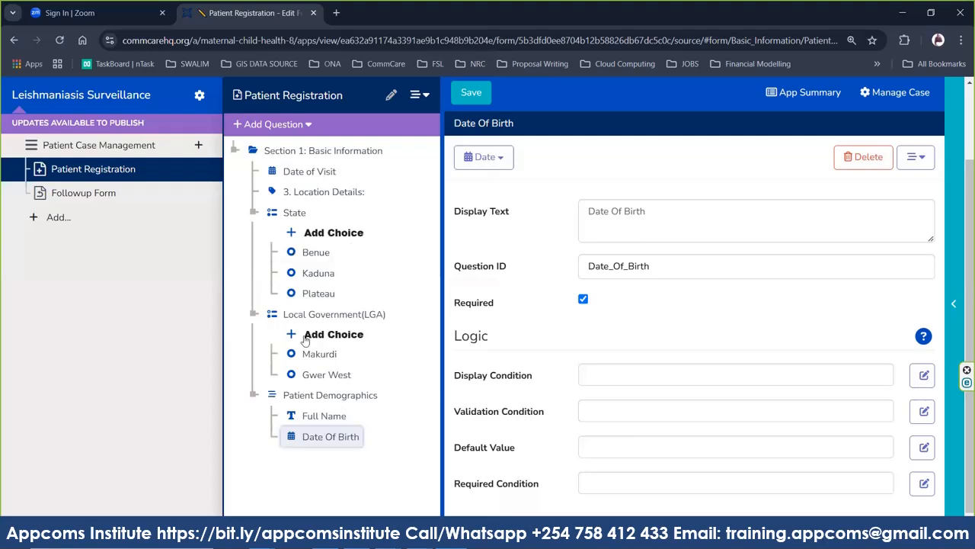
# Add a multiple choice question labelled 'Gender' after Date Of Birth.
pyautogui.click(299, 126)
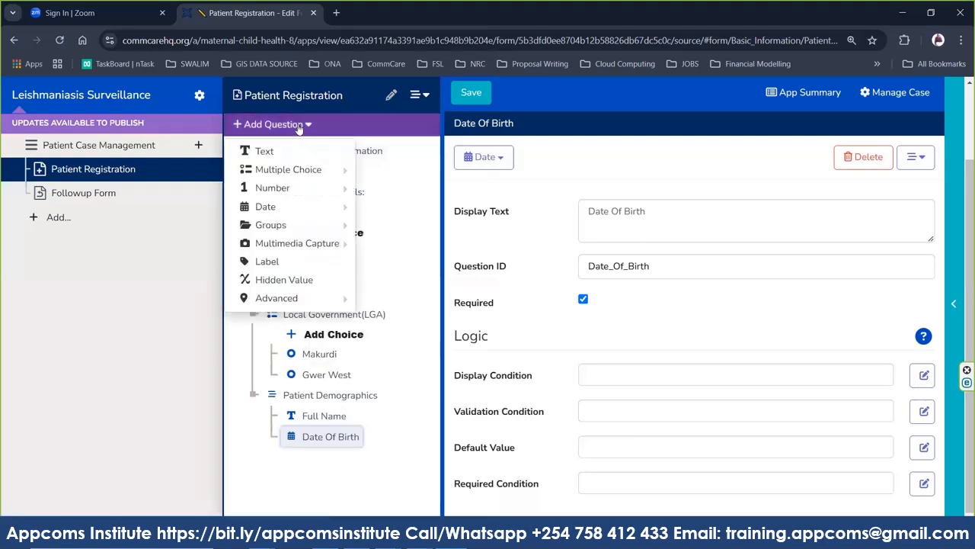
pyautogui.moveTo(300, 243)
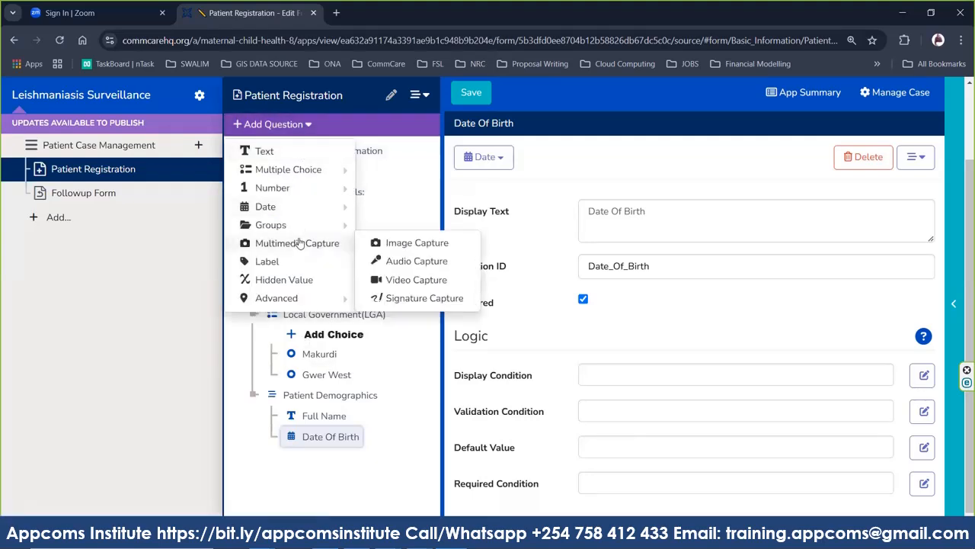
pyautogui.moveTo(338, 171)
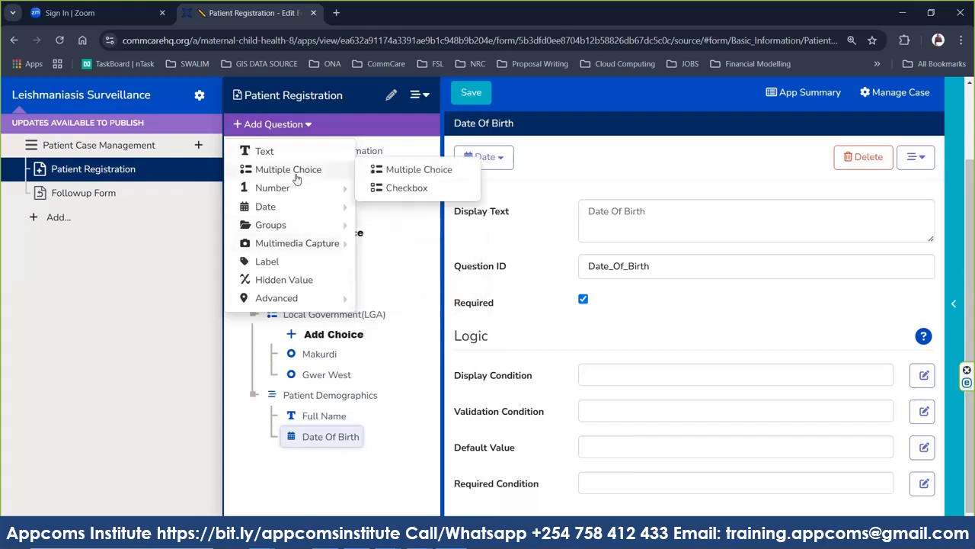
pyautogui.click(406, 175)
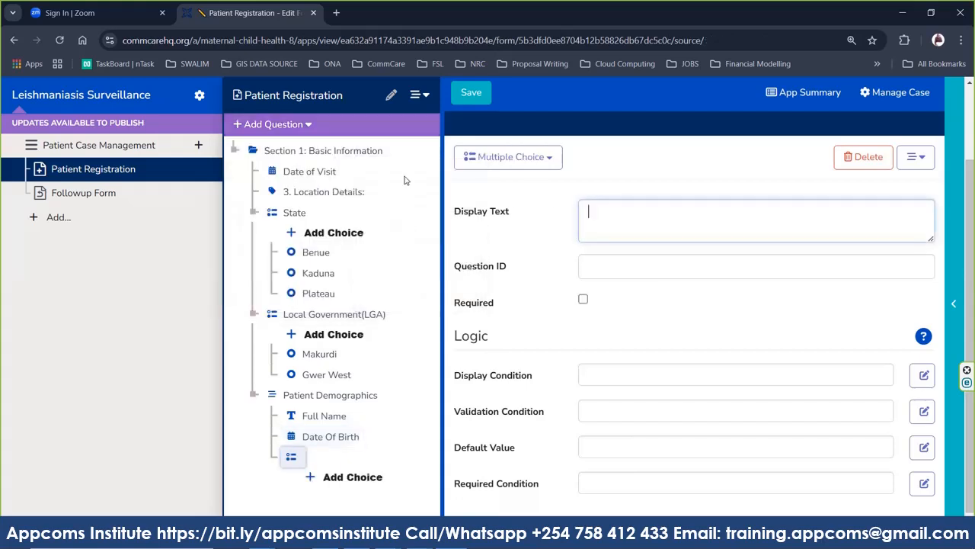
pyautogui.write('Gender')
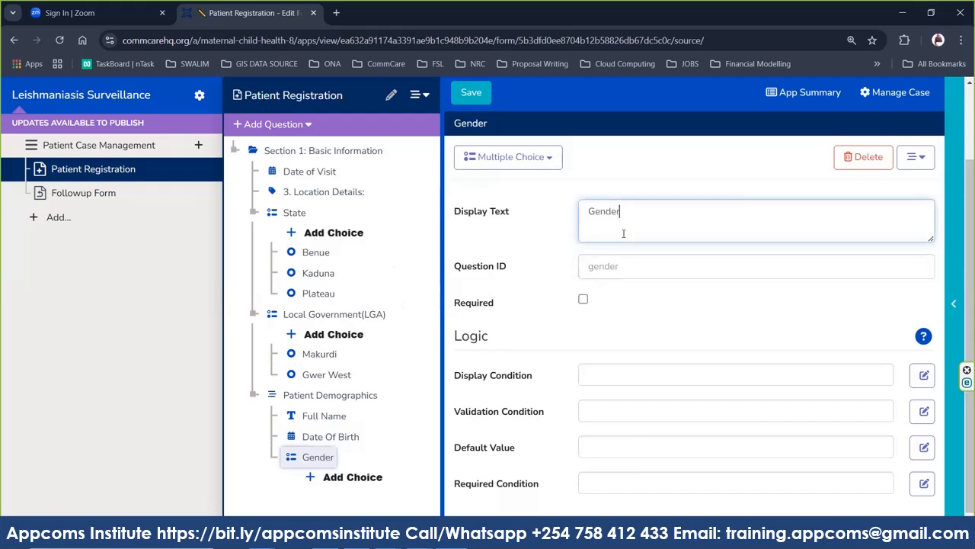
# Give the Gender question the ID Gender and mark it required.
pyautogui.hotkey('ctrl', 'a')
pyautogui.click(605, 264)
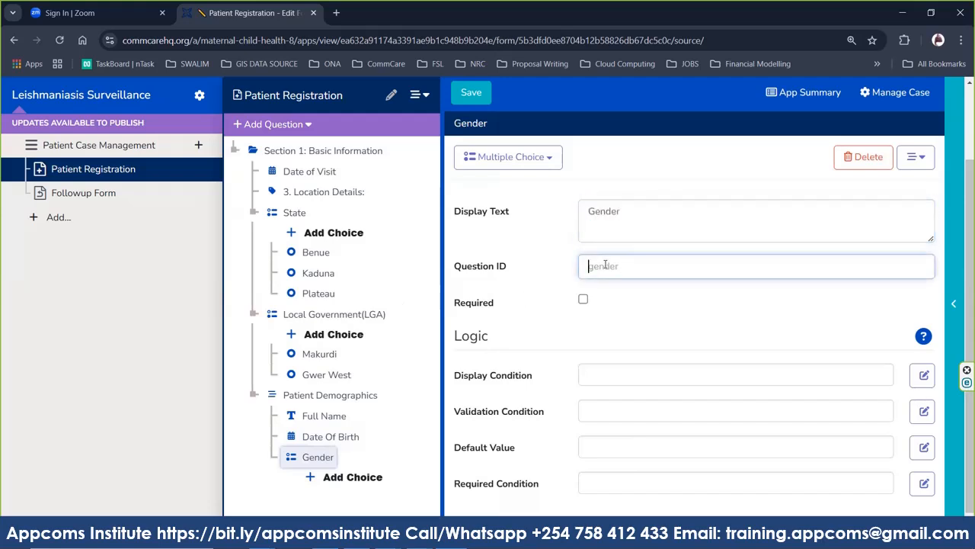
pyautogui.write('Gender')
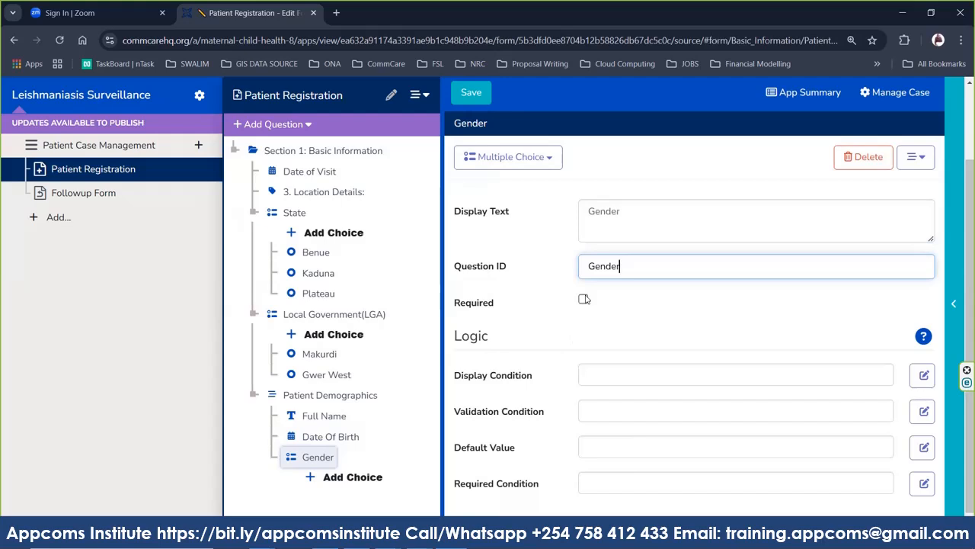
pyautogui.click(584, 299)
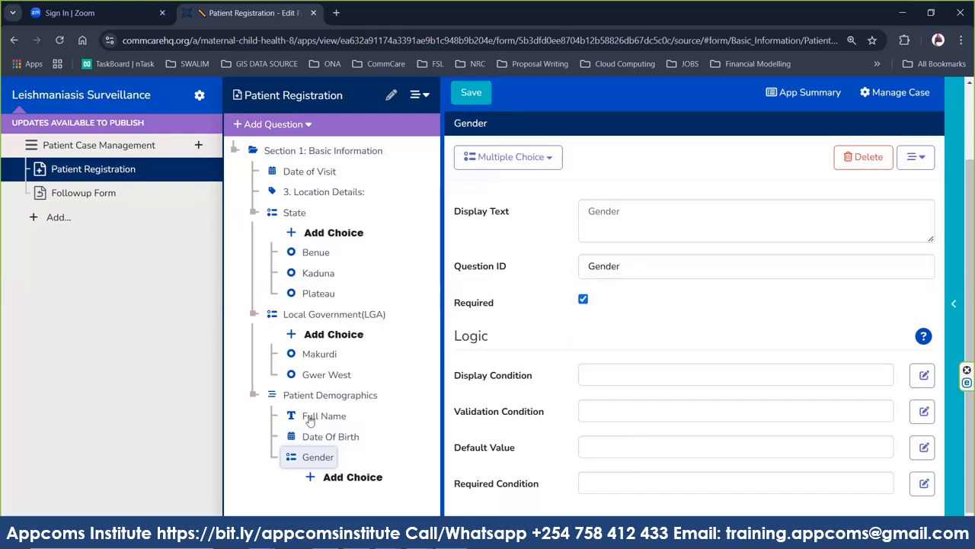
pyautogui.click(303, 129)
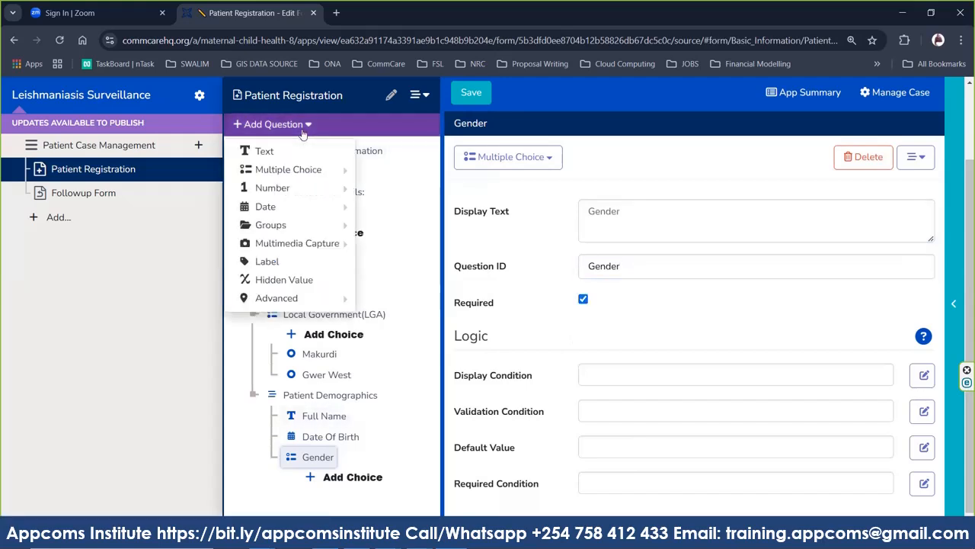
# Add a new text question after Gender and change its type to Phone Number or Numeric ID.
pyautogui.click(270, 153)
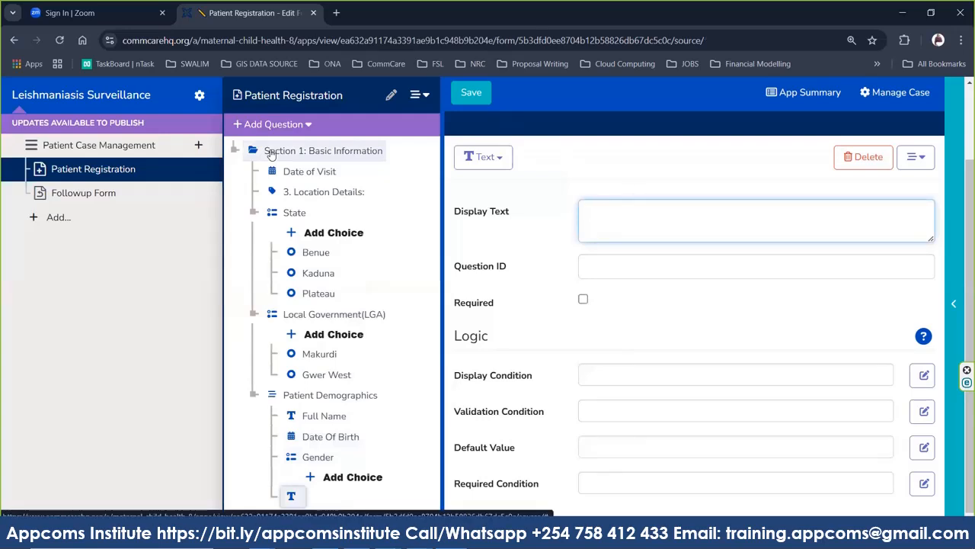
pyautogui.click(506, 161)
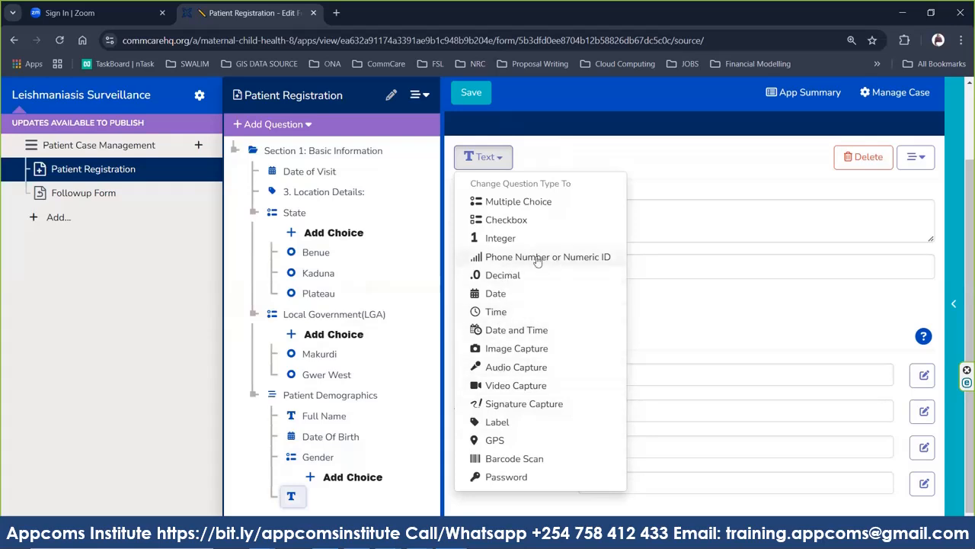
pyautogui.click(513, 257)
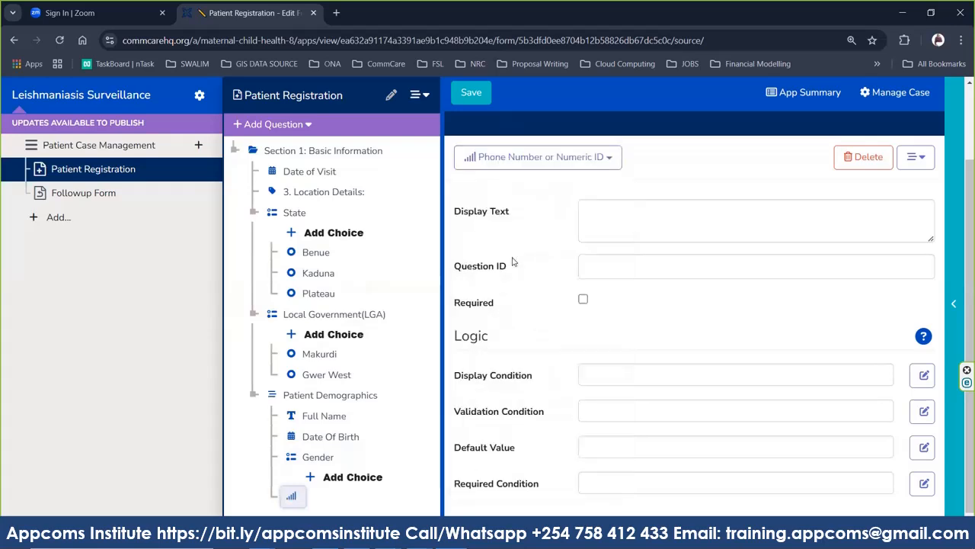
# Label the question 'Phone Number' and copy that label into its ID, giving Phone_Number.
pyautogui.click(597, 213)
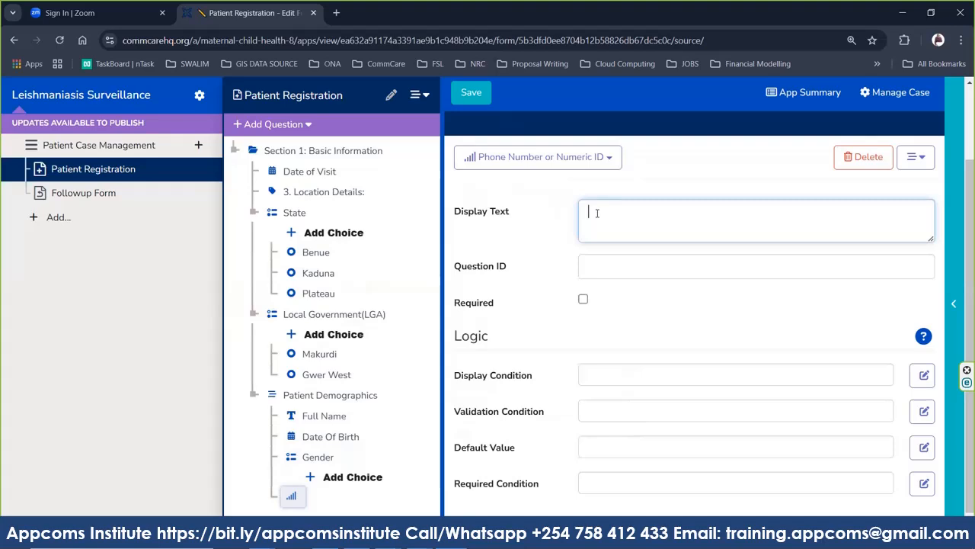
pyautogui.write('Phone')
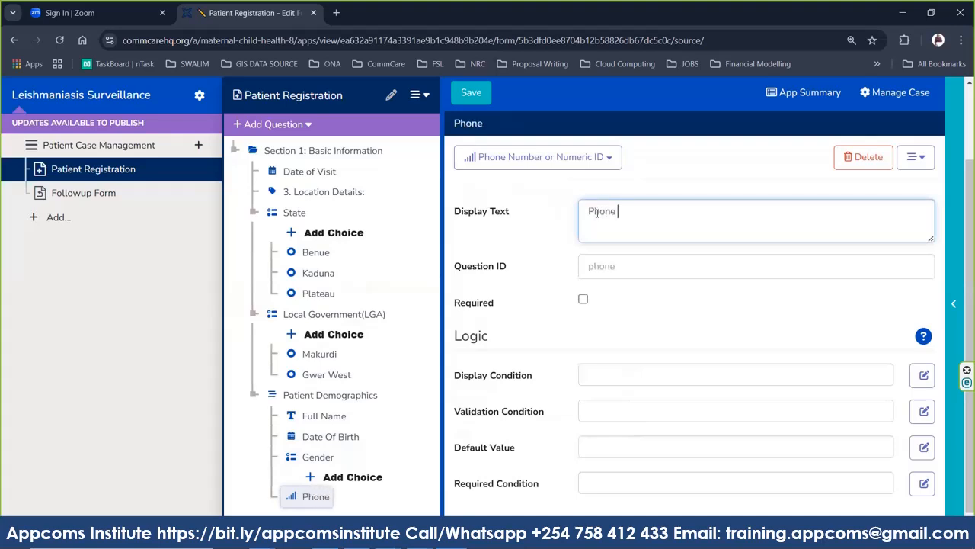
pyautogui.write(' Number')
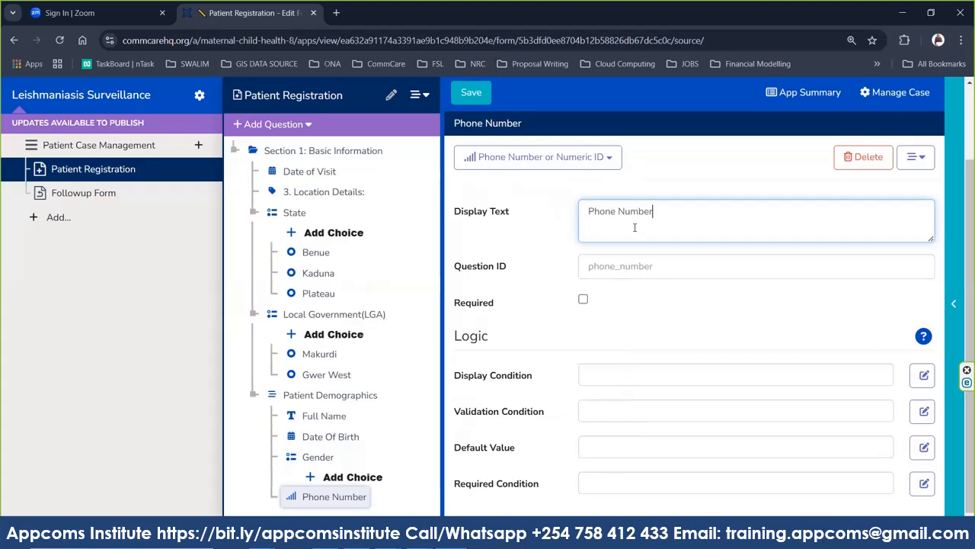
pyautogui.hotkey('ctrl', 'a')
pyautogui.click(639, 265)
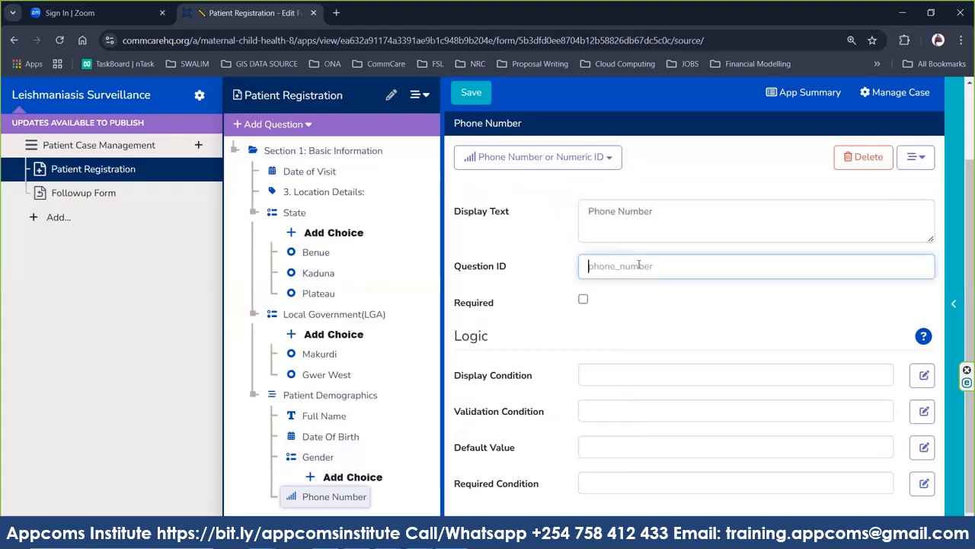
pyautogui.write('Phone_Number')
pyautogui.click(624, 303)
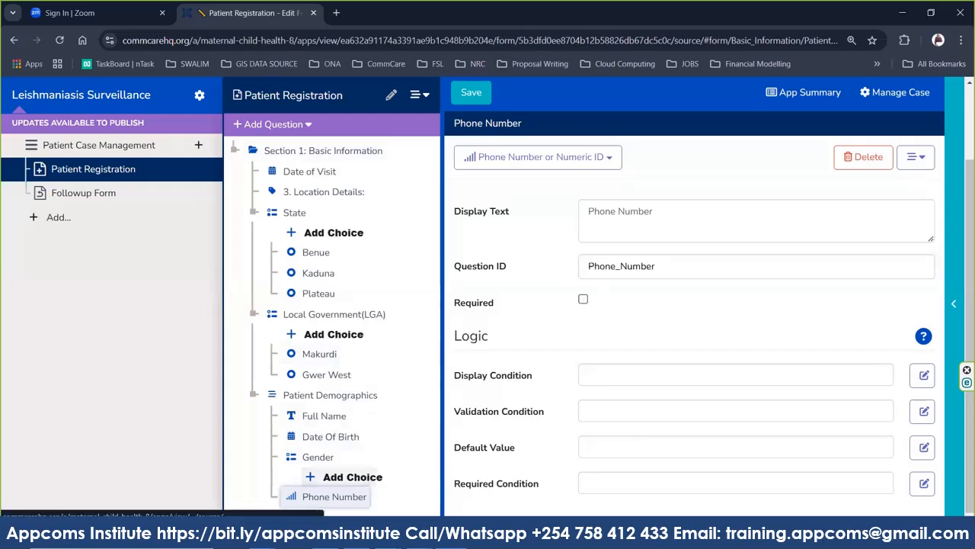
pyautogui.click(391, 535)
pyautogui.click(322, 480)
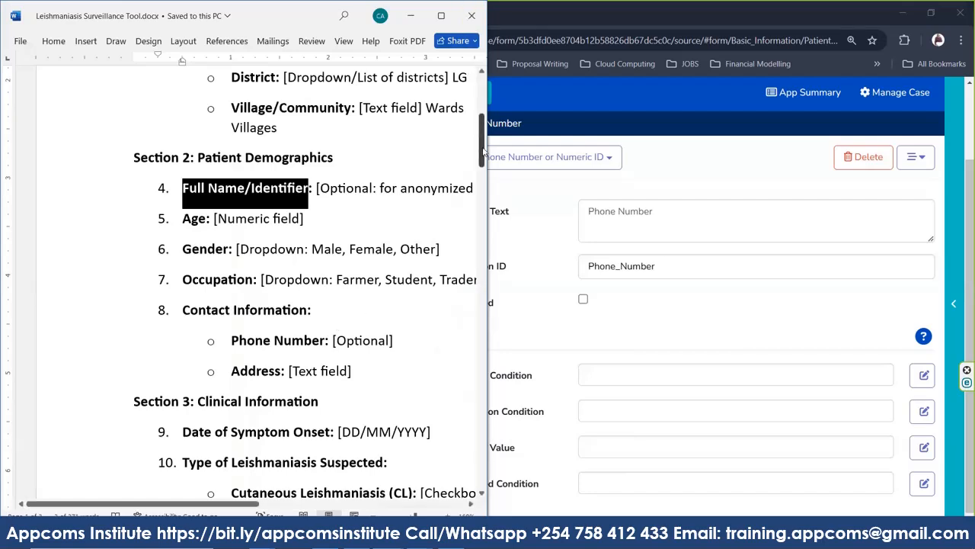
pyautogui.moveTo(482, 133); pyautogui.dragTo(485, 162)
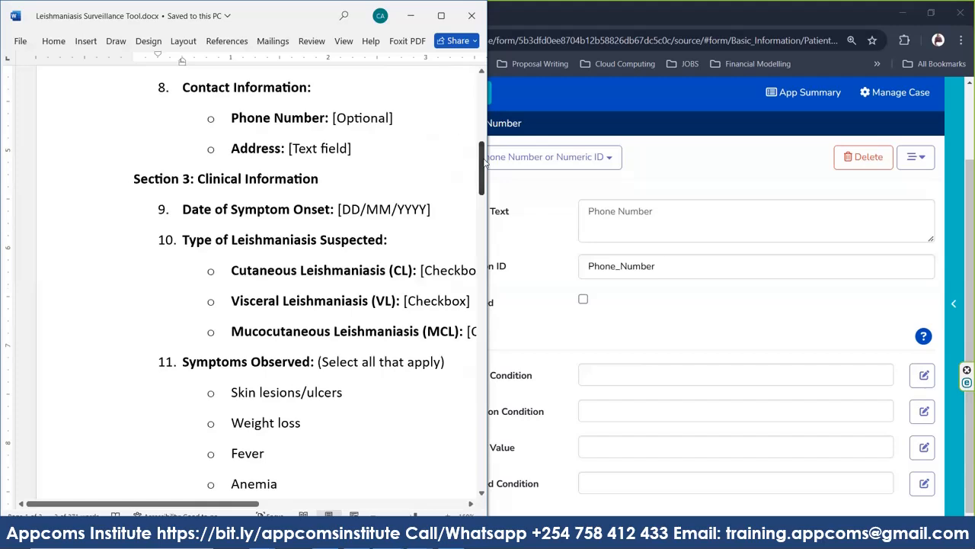
pyautogui.click(709, 154)
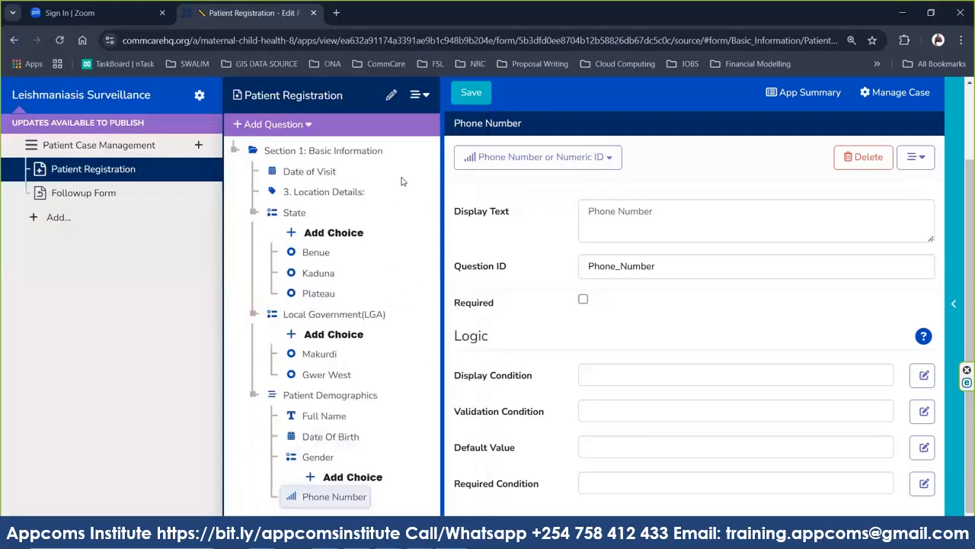
# Add a question group labelled 'Clinical Information' after Phone Number.
pyautogui.click(302, 126)
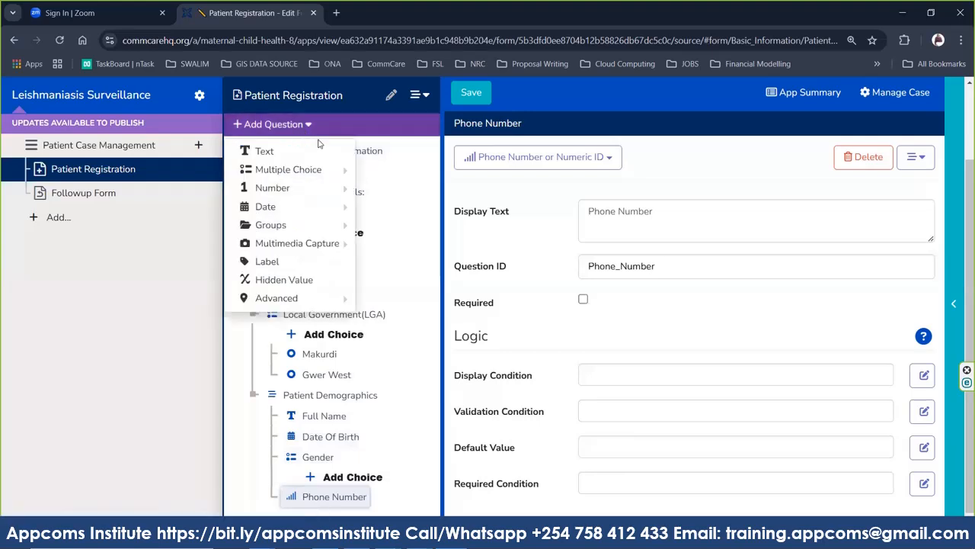
pyautogui.moveTo(269, 306)
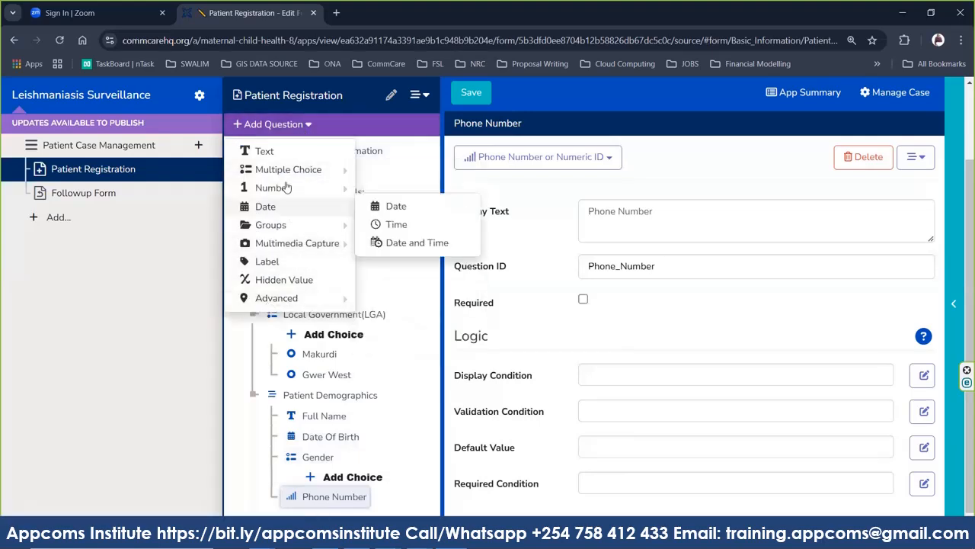
pyautogui.moveTo(302, 225)
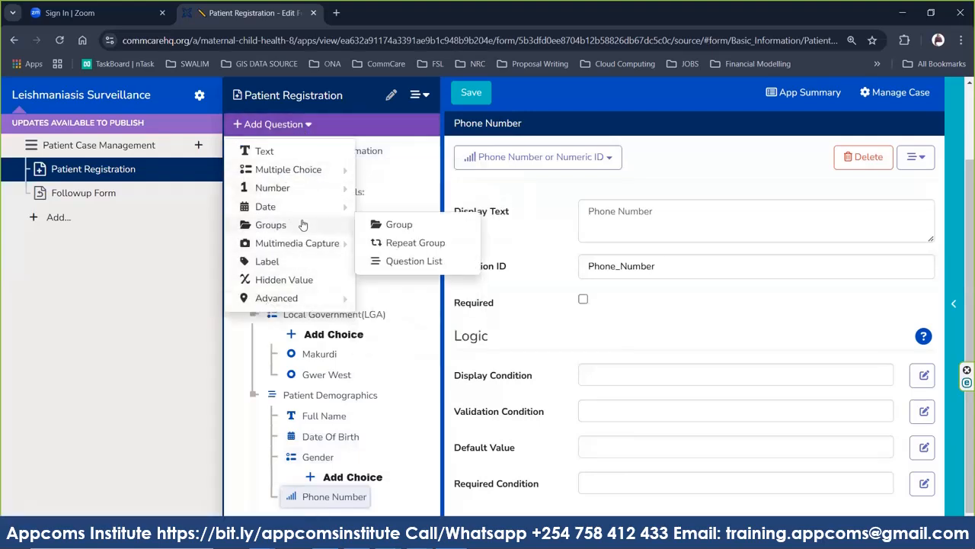
pyautogui.click(394, 226)
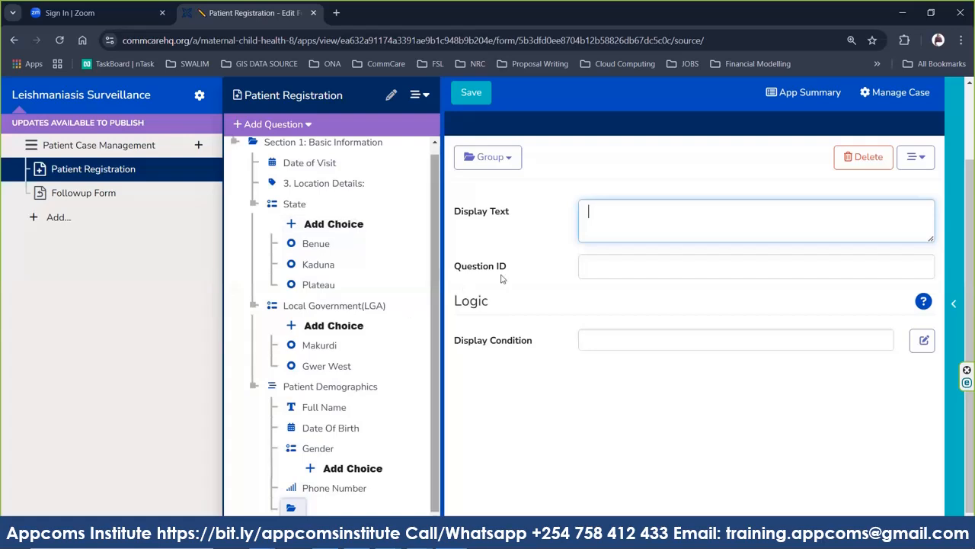
pyautogui.write('Ck')
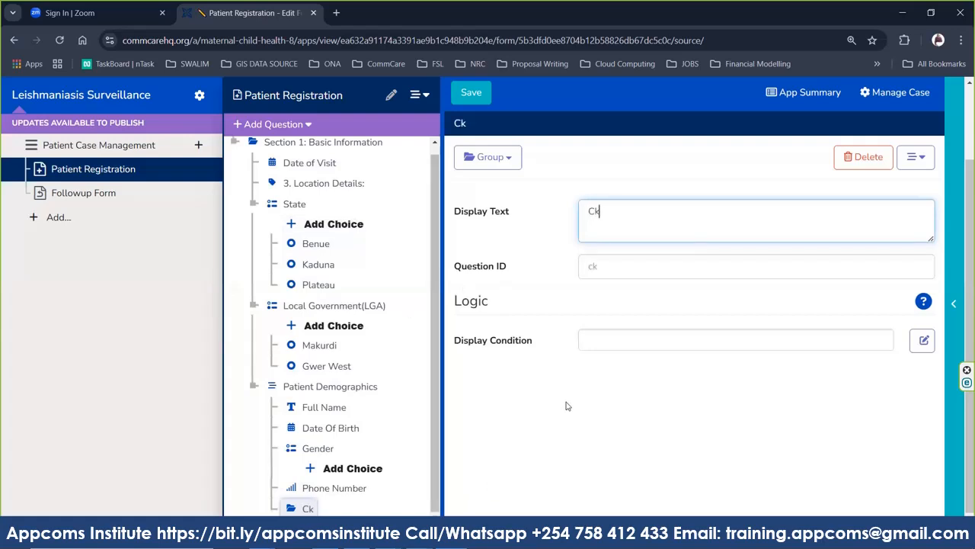
pyautogui.press('BackSpace')
pyautogui.write('linical In')
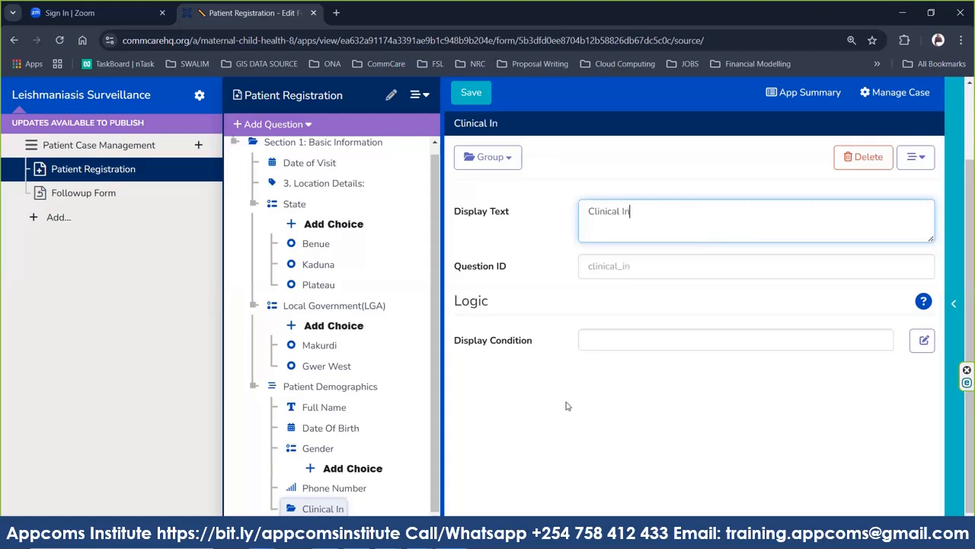
pyautogui.write('formationA')
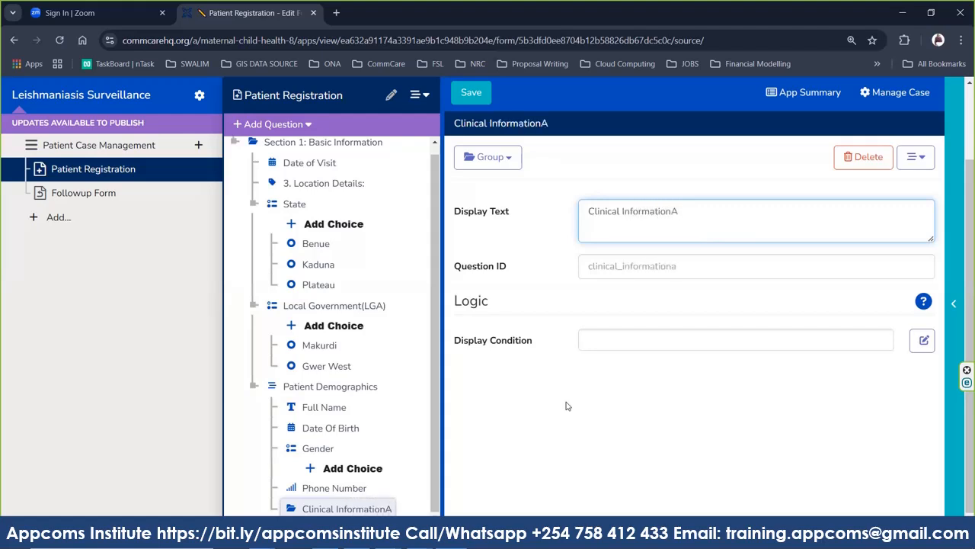
pyautogui.press('BackSpace')
pyautogui.write('n')
# Set the group ID to Clinical_Information, save the form, and try dragging the group elsewhere.
pyautogui.hotkey('ctrl', 'a')
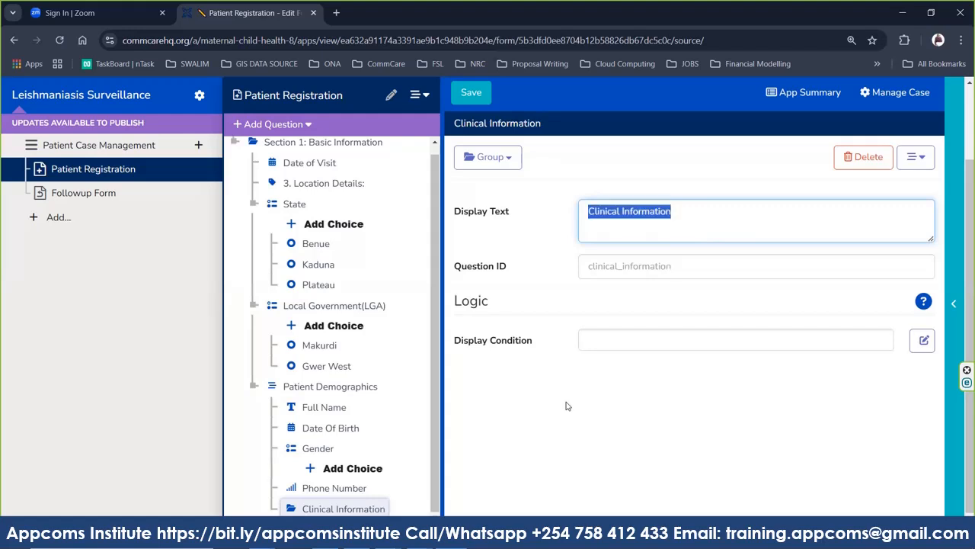
pyautogui.click(639, 273)
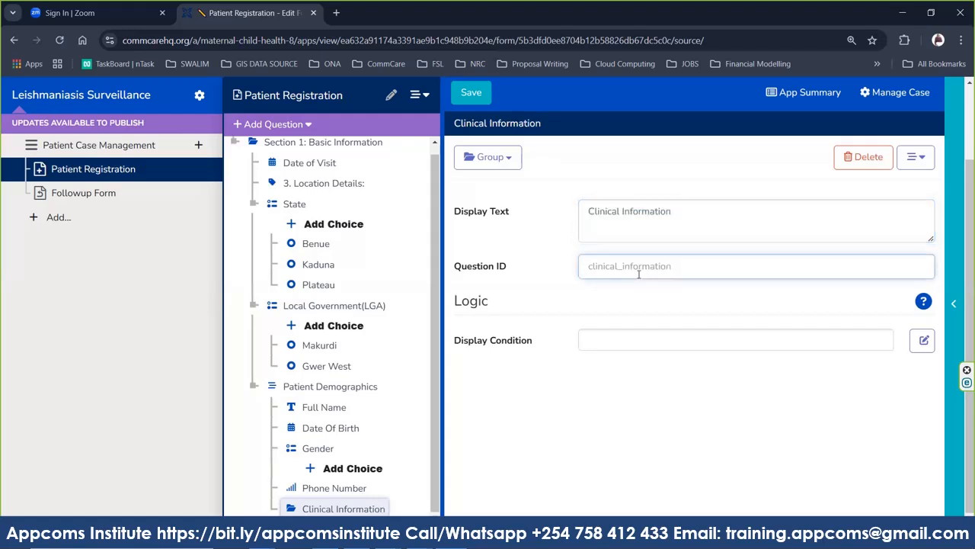
pyautogui.write('Clinical_Information')
pyautogui.click(579, 309)
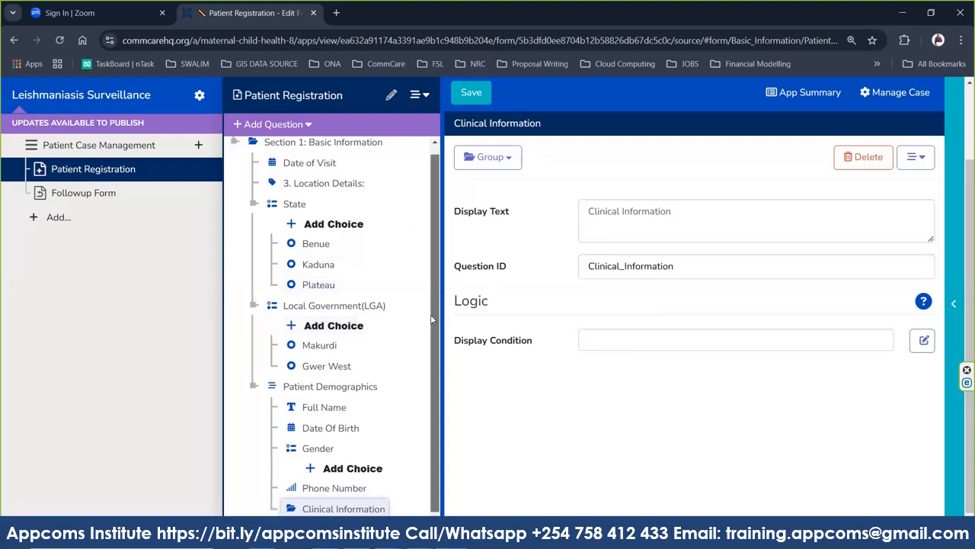
pyautogui.moveTo(431, 320); pyautogui.dragTo(431, 362)
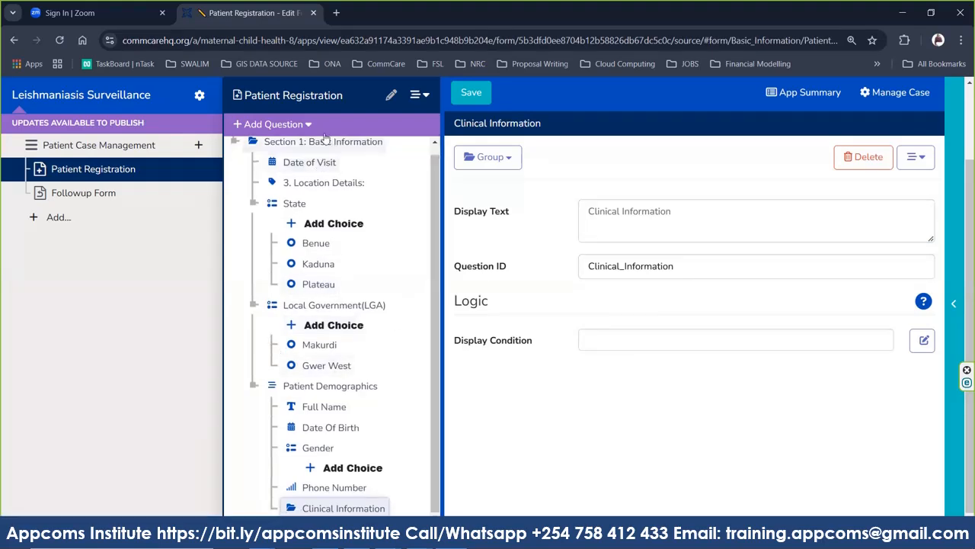
pyautogui.click(484, 100)
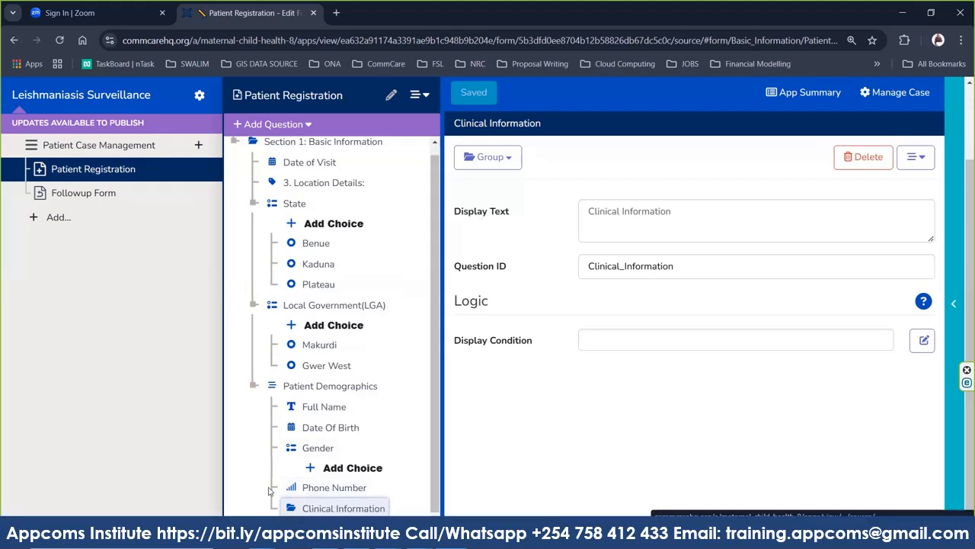
pyautogui.moveTo(307, 507); pyautogui.dragTo(181, 380)
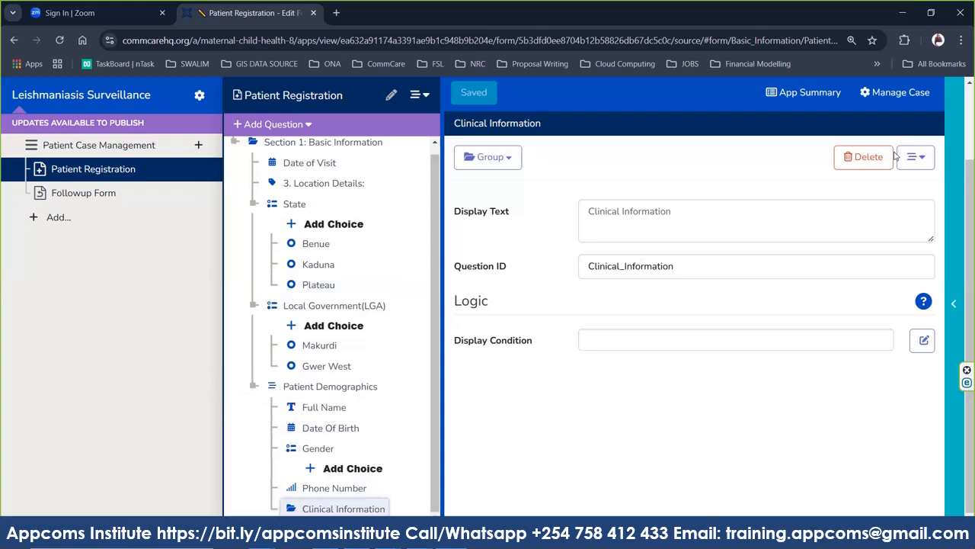
# Delete the misplaced Clinical Information group and collapse Patient Demographics, State and LGA.
pyautogui.click(865, 159)
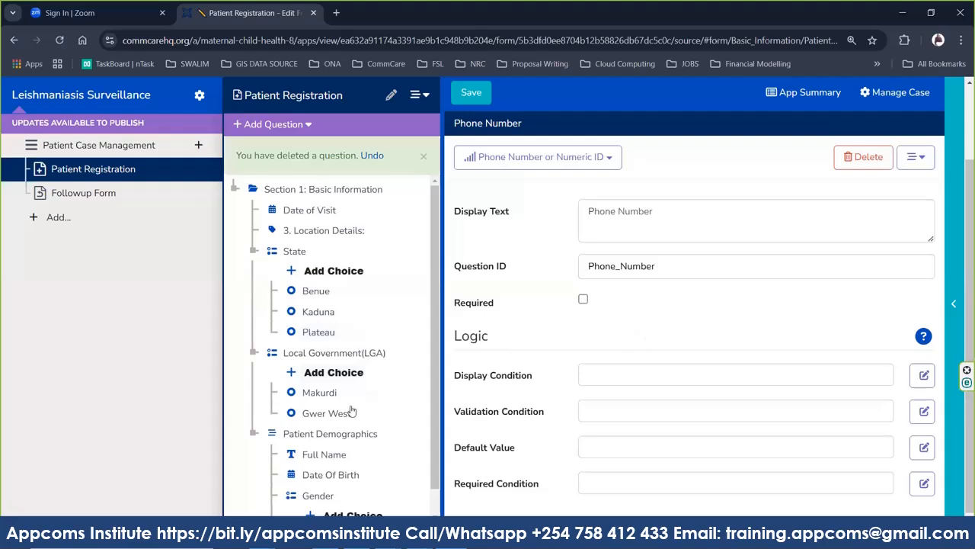
pyautogui.click(254, 436)
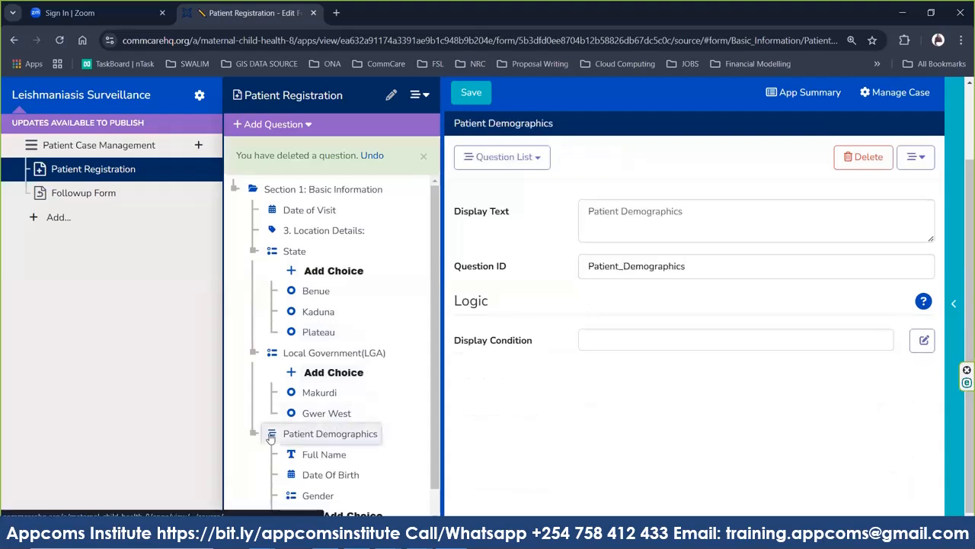
pyautogui.click(254, 436)
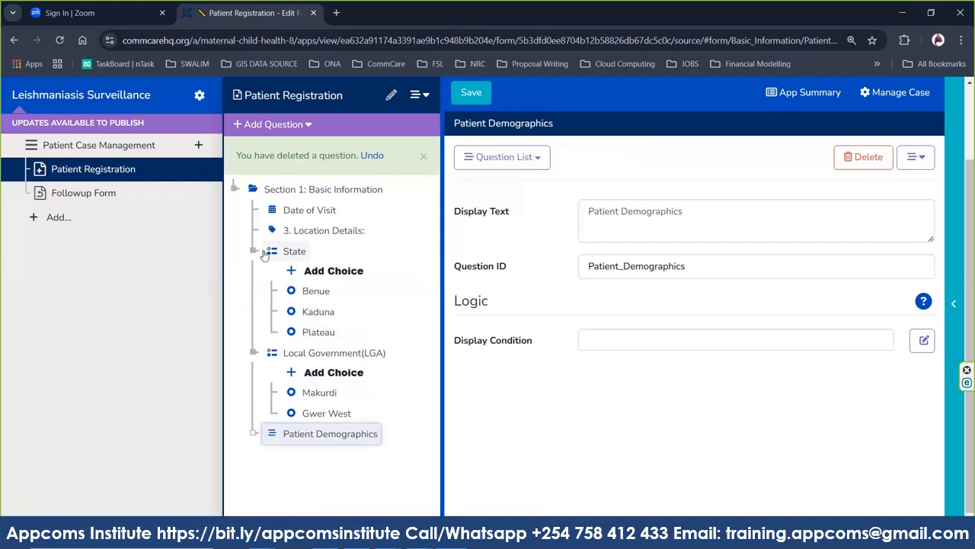
pyautogui.click(255, 251)
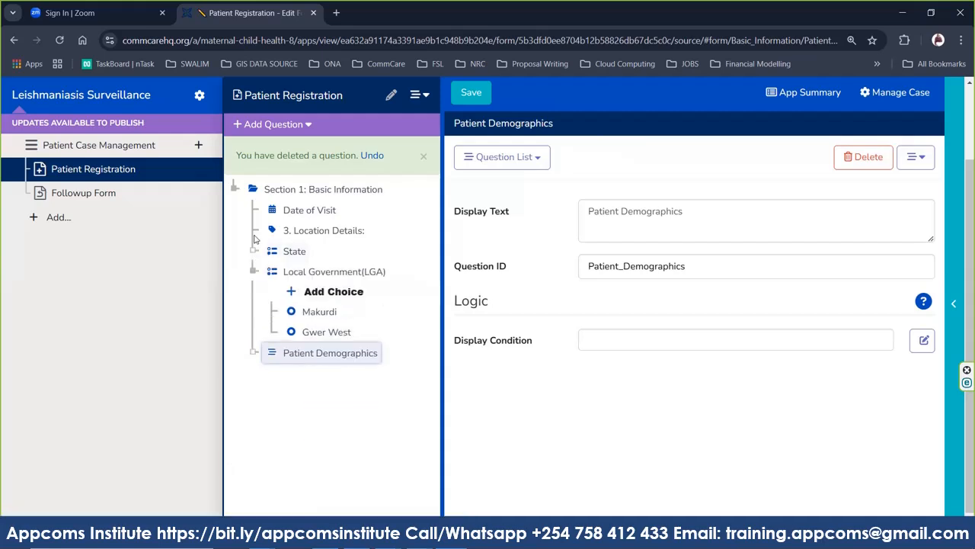
pyautogui.click(254, 272)
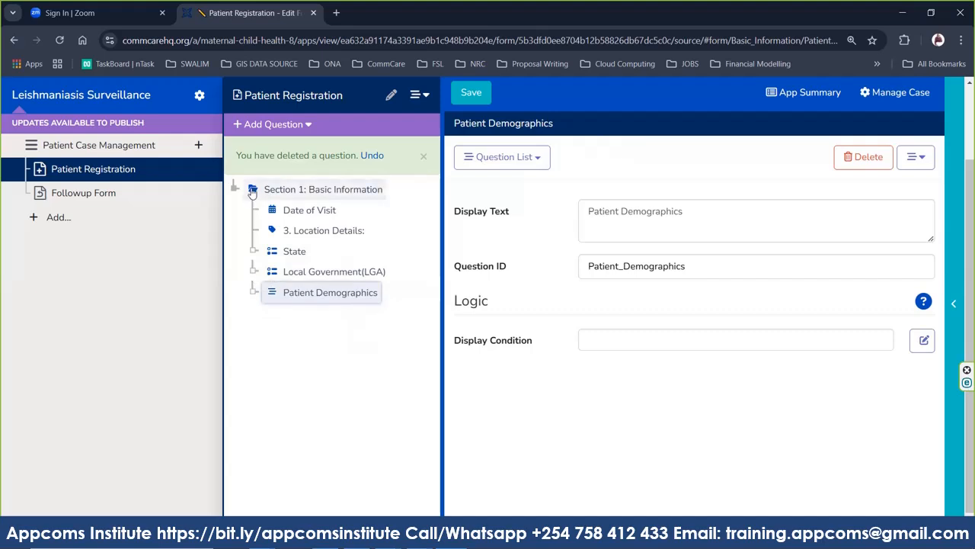
pyautogui.moveTo(252, 192); pyautogui.dragTo(257, 220)
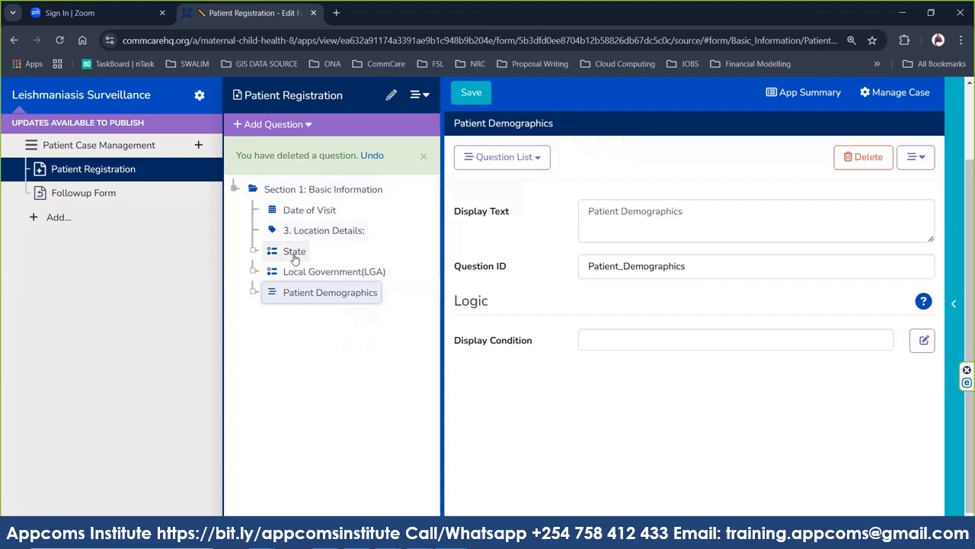
pyautogui.moveTo(259, 260); pyautogui.dragTo(231, 203)
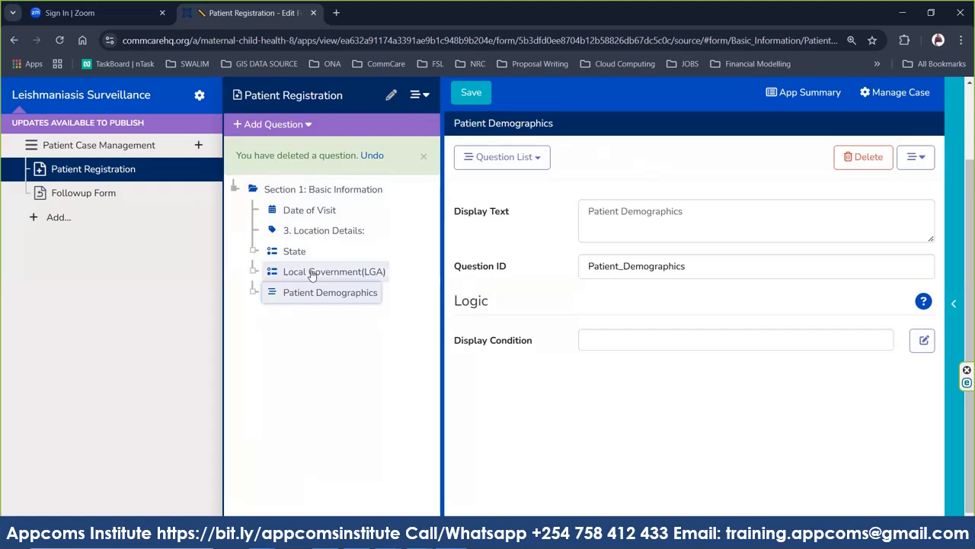
pyautogui.moveTo(311, 274); pyautogui.dragTo(239, 183)
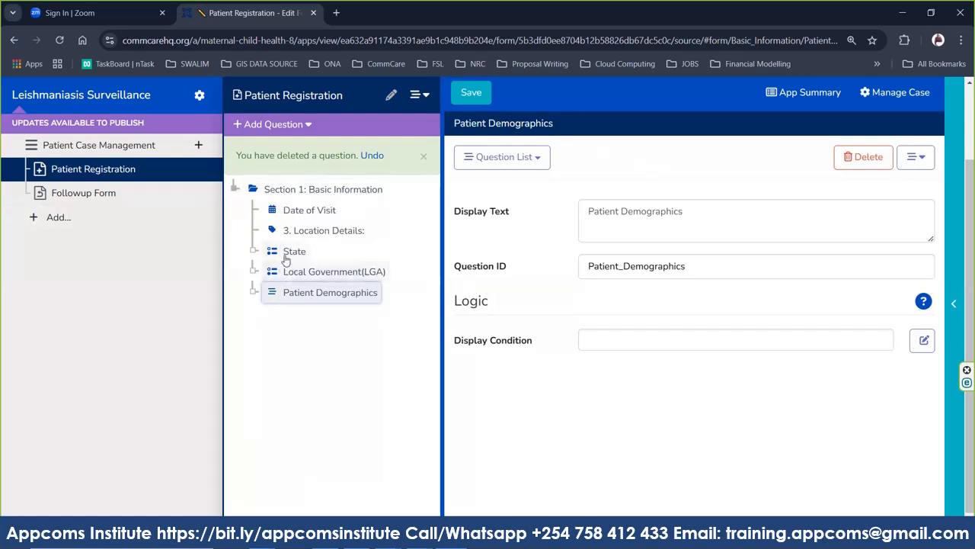
# Dismiss the deletion notice and review the Section 1: Basic Information and Patient Demographics settings.
pyautogui.click(271, 194)
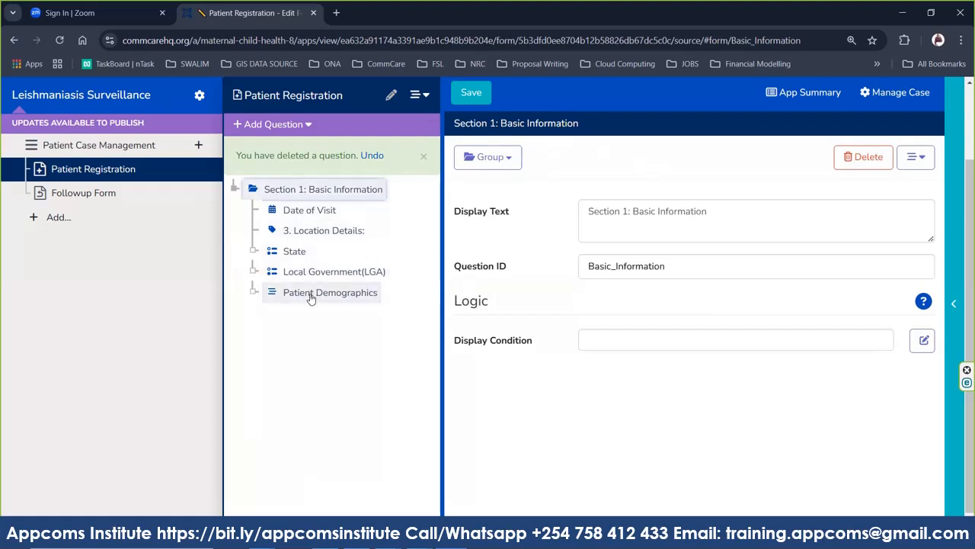
pyautogui.click(425, 161)
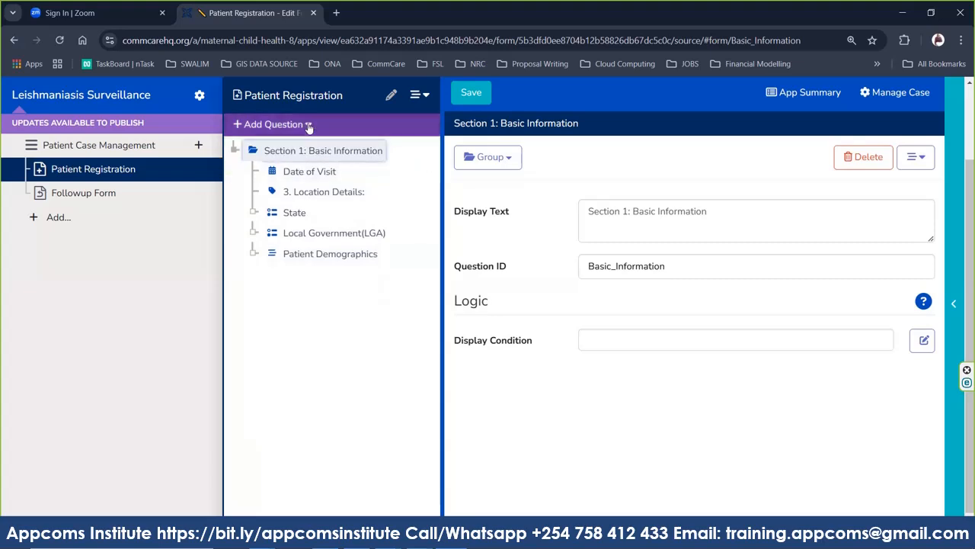
pyautogui.click(308, 126)
pyautogui.click(309, 126)
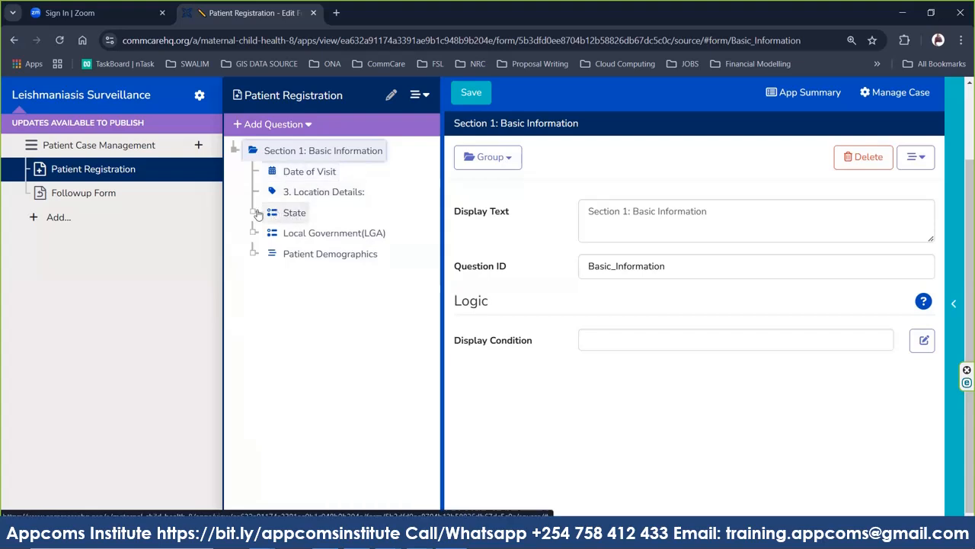
pyautogui.click(317, 258)
pyautogui.click(284, 152)
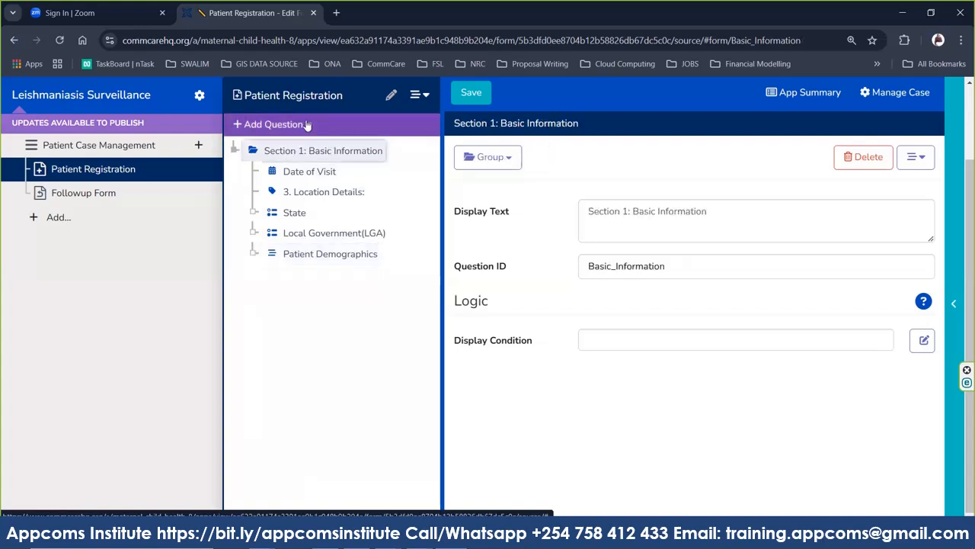
# Add a group in Section 1 labelled 'Clinical Information' with ID Clinical_Information.
pyautogui.click(307, 125)
pyautogui.moveTo(298, 228)
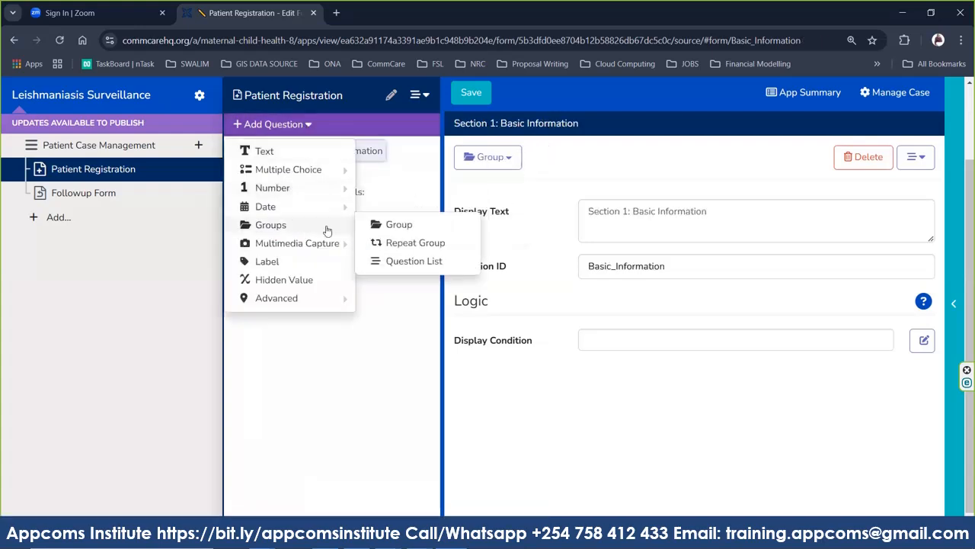
pyautogui.click(399, 229)
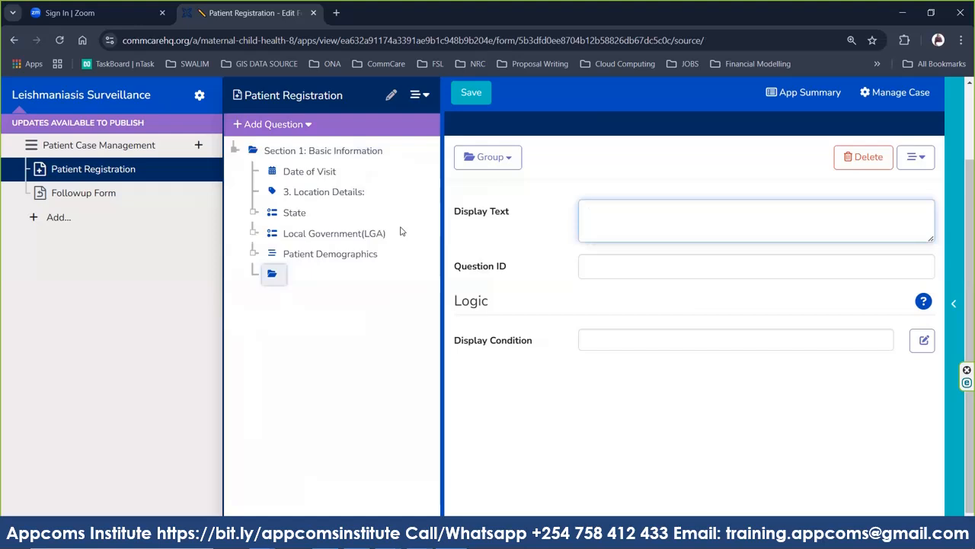
pyautogui.write('Clin')
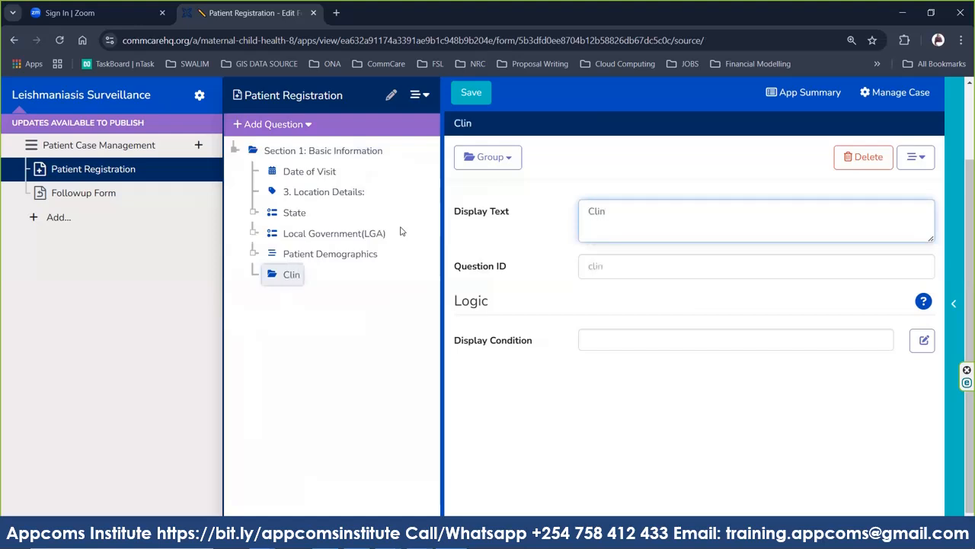
pyautogui.hotkey('ctrl', 'a')
pyautogui.write('Clinical Information')
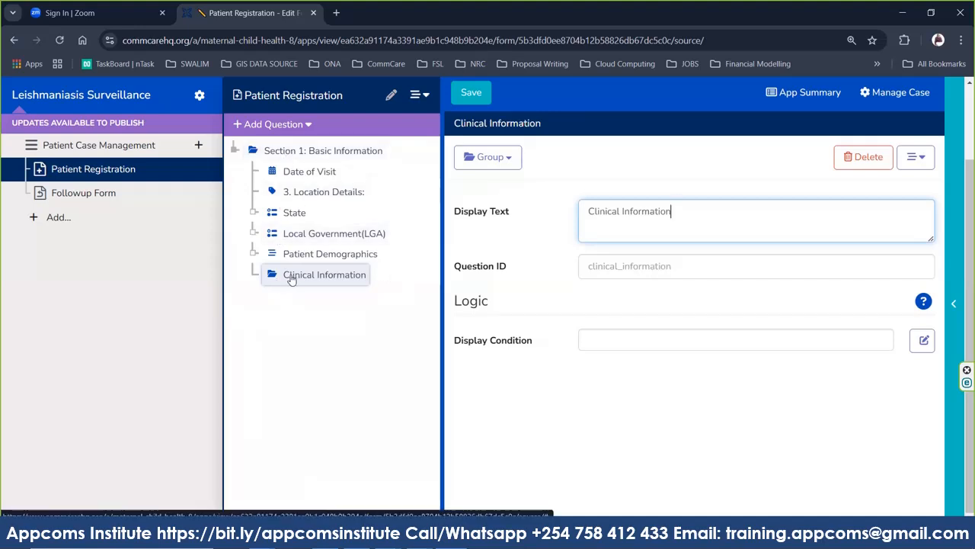
pyautogui.click(627, 263)
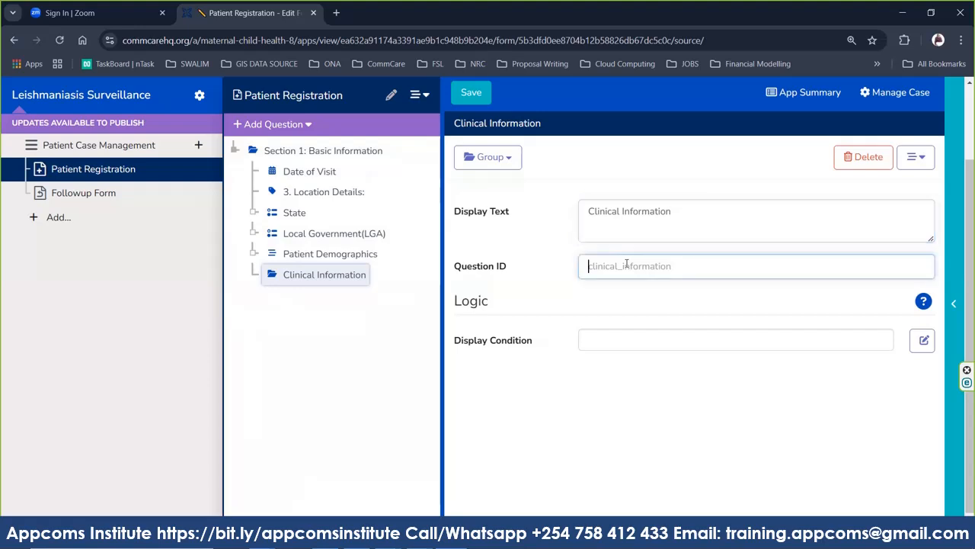
pyautogui.write('Clinical_Information')
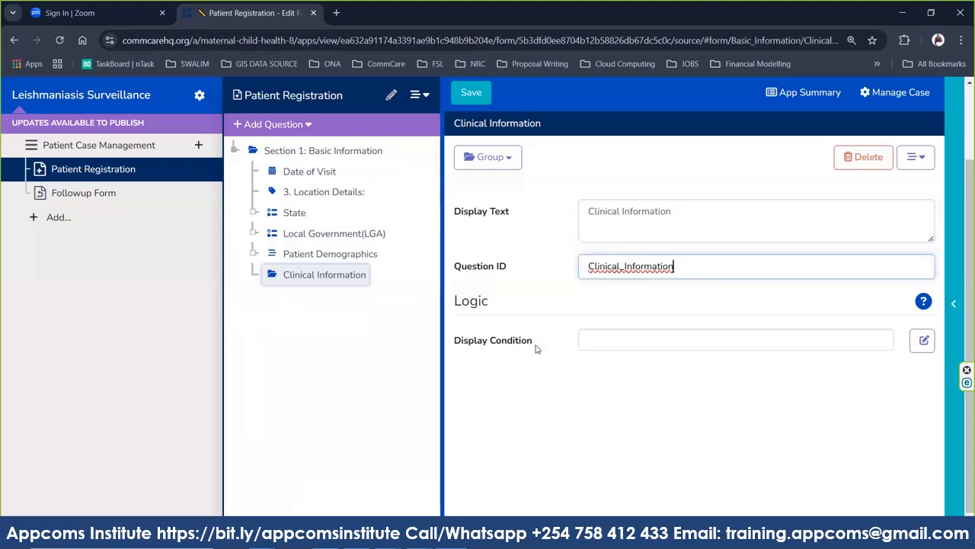
pyautogui.click(514, 419)
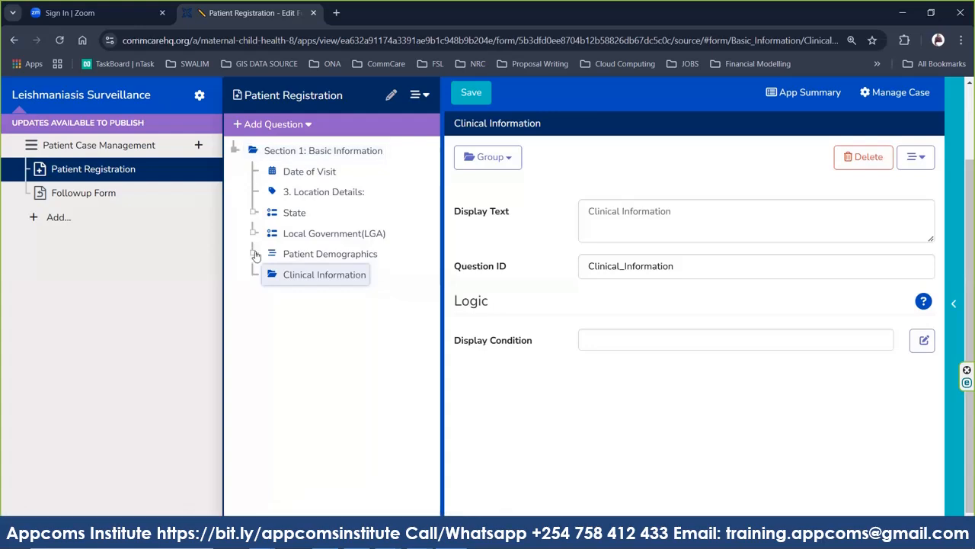
# Collapse and re-expand Section 1 to confirm Clinical Information follows Patient Demographics.
pyautogui.click(236, 151)
pyautogui.click(236, 151)
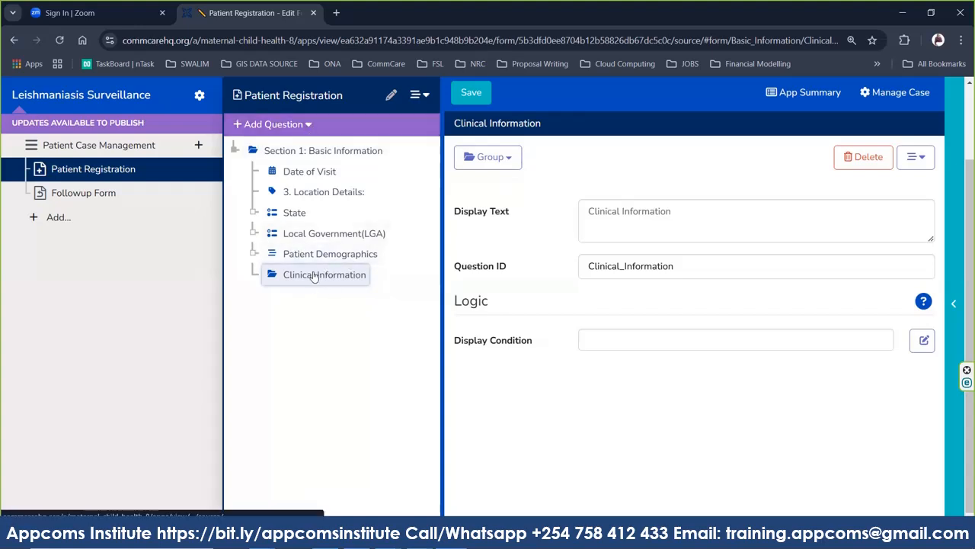
pyautogui.click(302, 127)
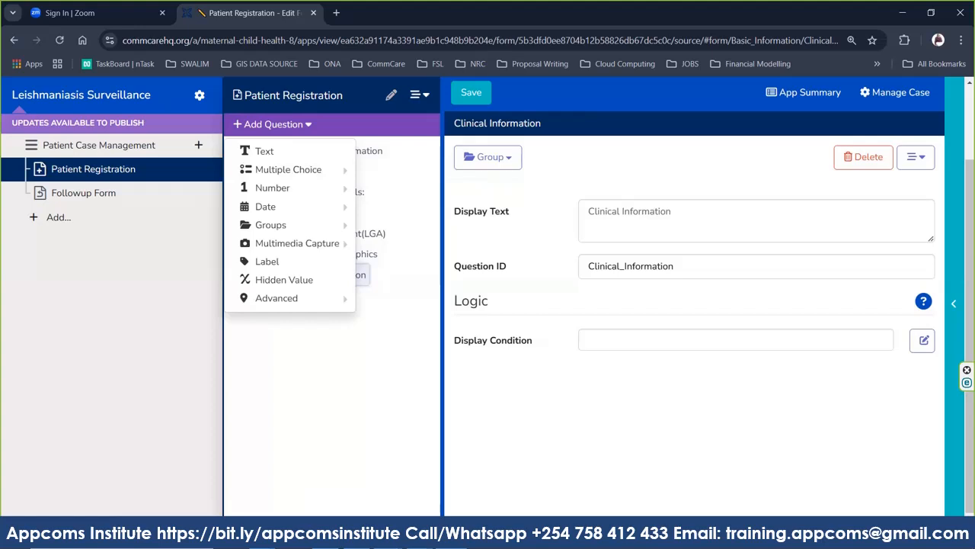
# Copy the 'Date of Symptom Onset' wording of item 9 from the Word surveillance document.
pyautogui.moveTo(328, 541)
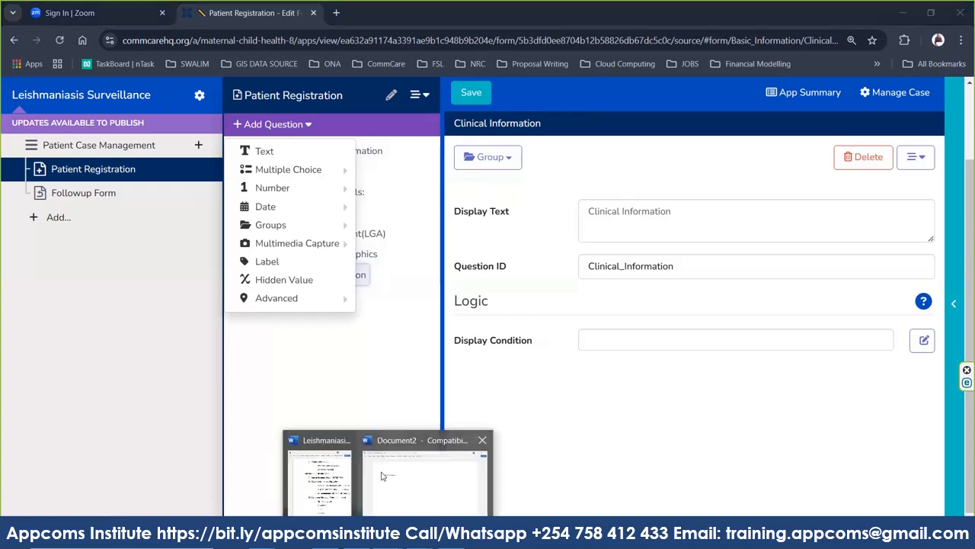
pyautogui.click(332, 475)
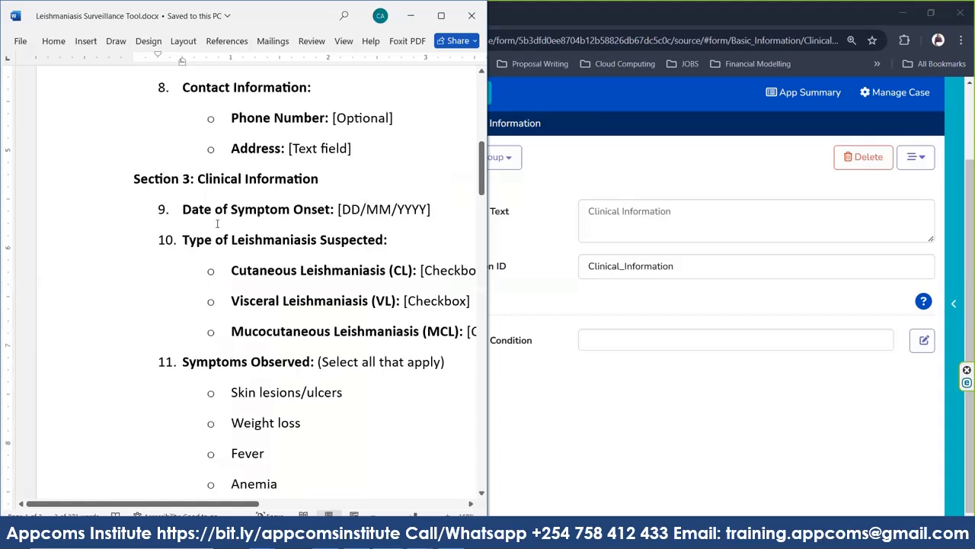
pyautogui.moveTo(181, 209); pyautogui.dragTo(320, 213)
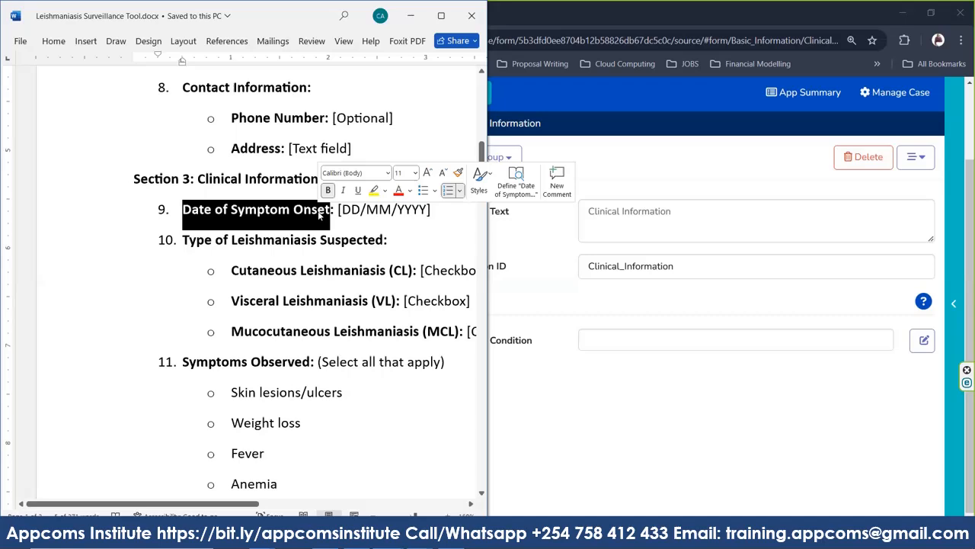
pyautogui.click(605, 428)
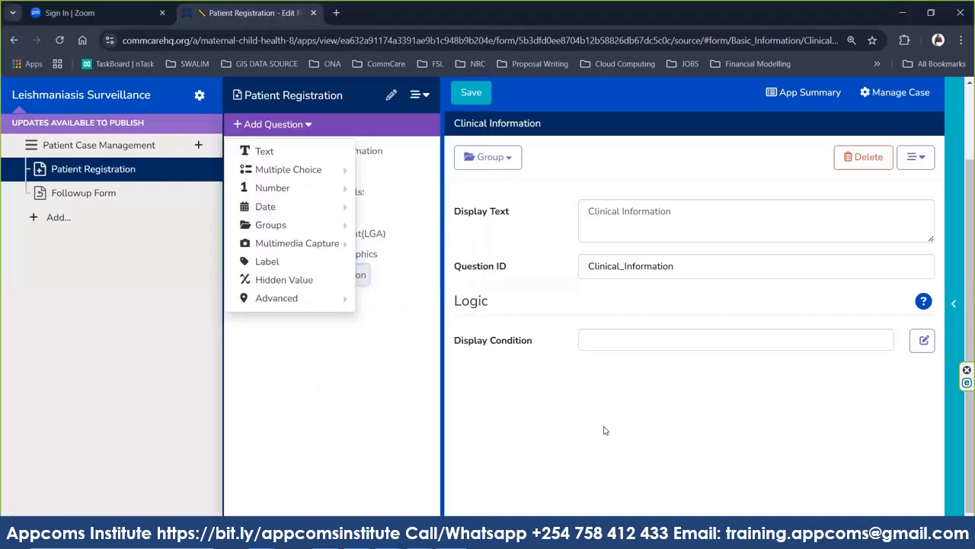
# Add a Date question labelled '9. Date of Symptom Onset' to Clinical Information.
pyautogui.click(309, 125)
pyautogui.moveTo(298, 207)
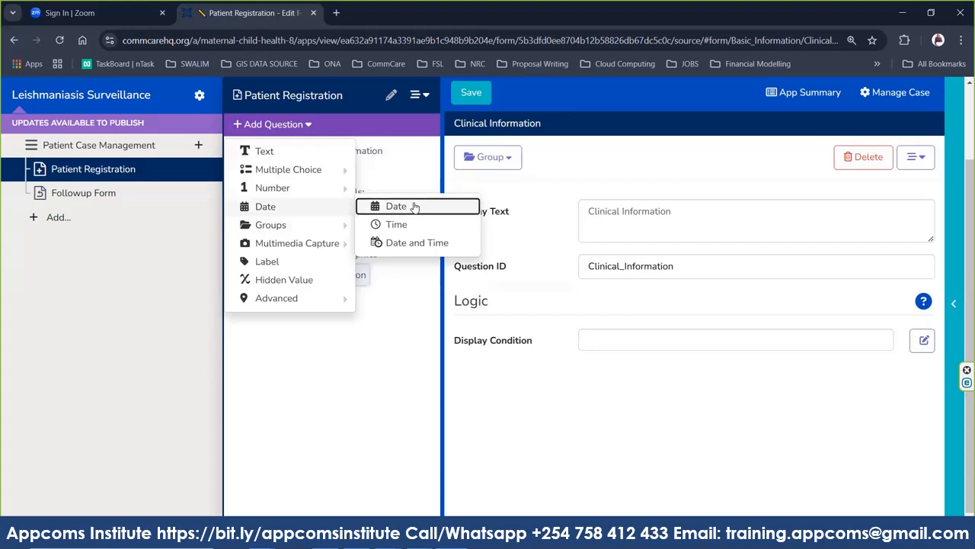
pyautogui.click(415, 206)
pyautogui.write('9. Date of Symptom Onset')
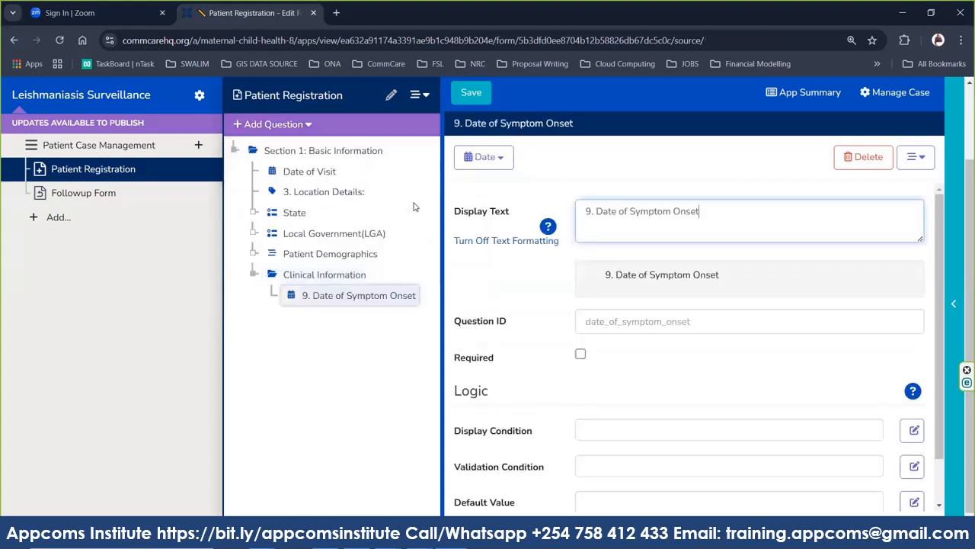
# Set the question ID to Date_of_Symptom_Onset and save the form.
pyautogui.click(620, 321)
pyautogui.write('9._Date_of_Symptom_Onset')
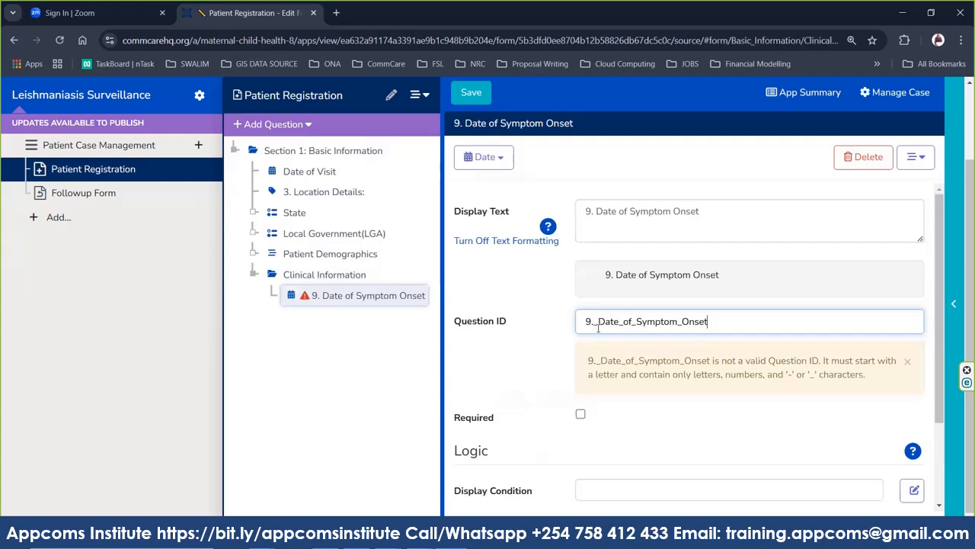
pyautogui.press('BackSpace')
pyautogui.press('BackSpace')
pyautogui.press('BackSpace')
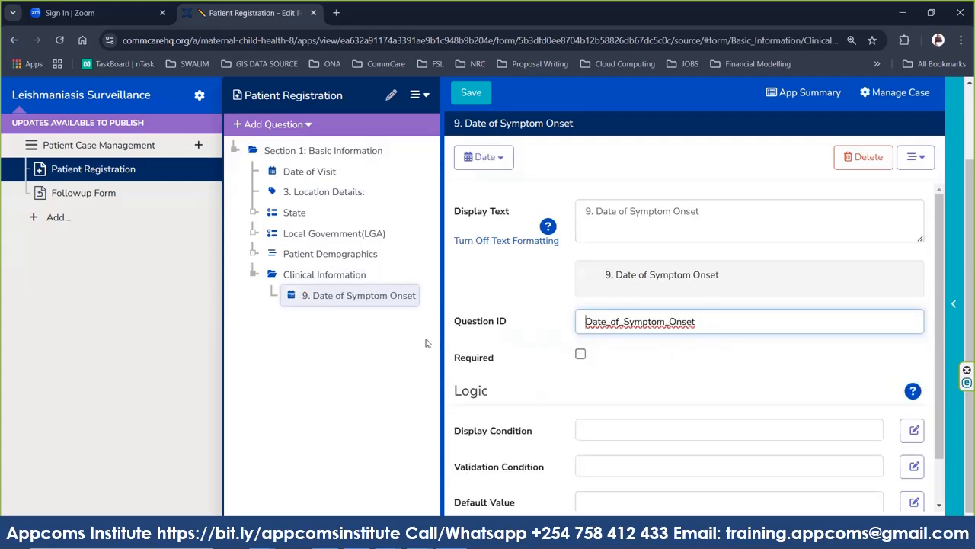
pyautogui.click(302, 131)
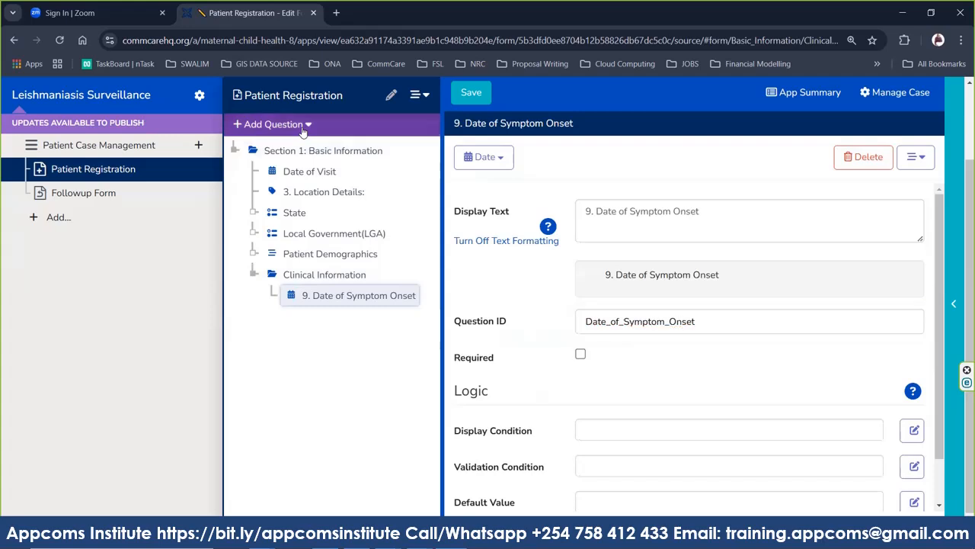
pyautogui.click(476, 93)
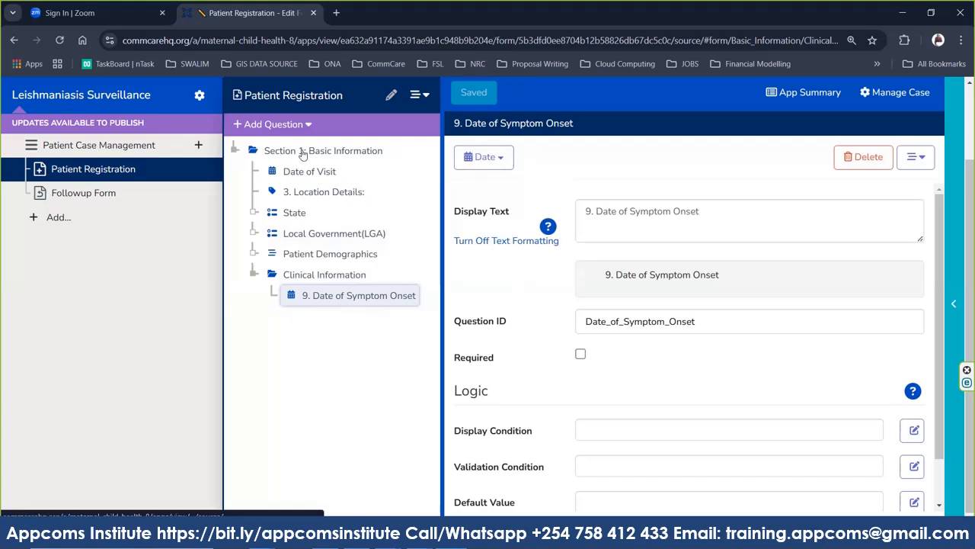
pyautogui.click(275, 125)
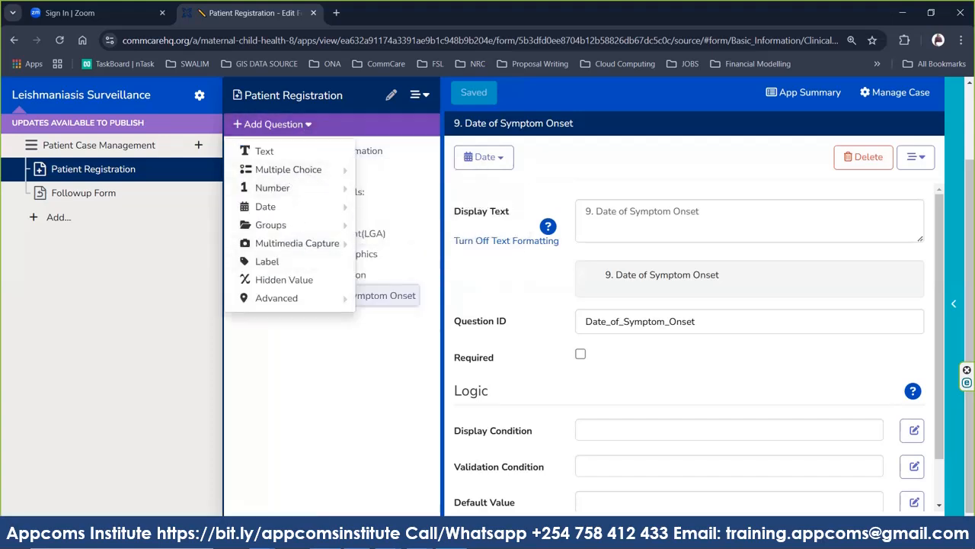
# Add a multiple choice question and copy the 'Type of Leishmaniasis Suspected' wording from Word.
pyautogui.moveTo(305, 169)
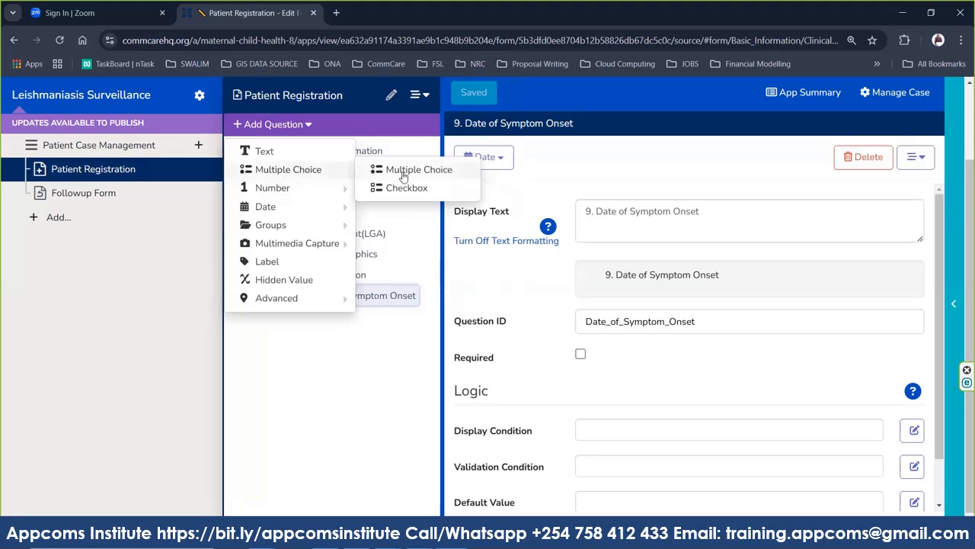
pyautogui.click(403, 176)
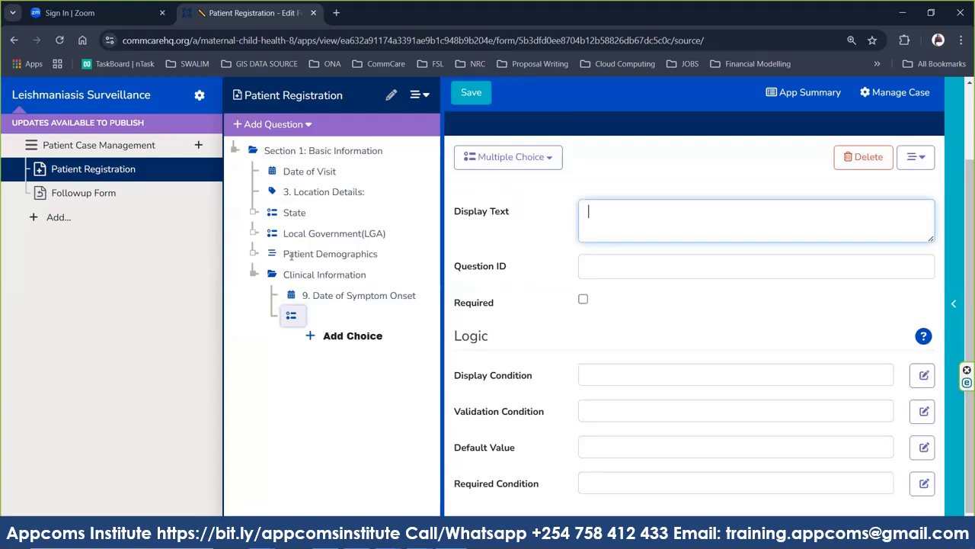
pyautogui.hotkey('alt', 'Tab')
pyautogui.moveTo(184, 239); pyautogui.dragTo(385, 250)
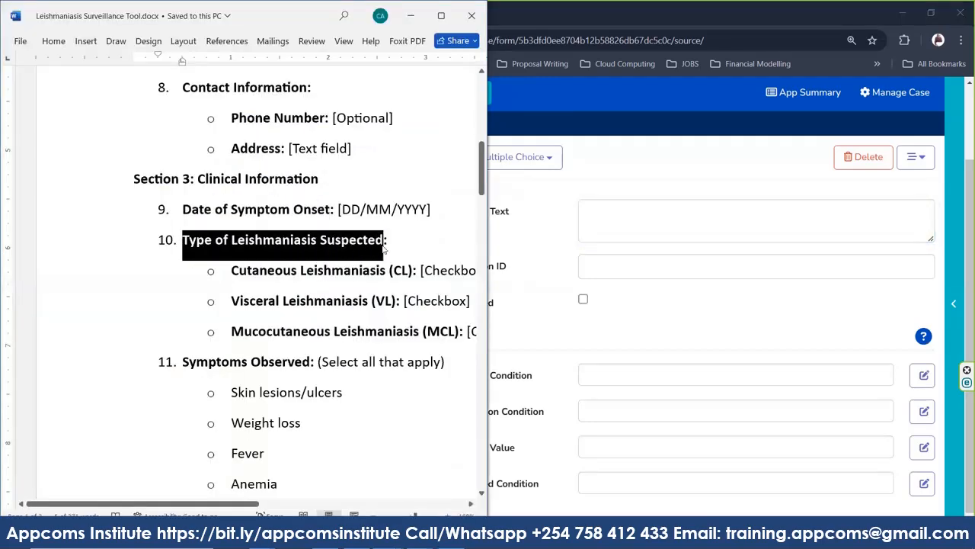
pyautogui.click(640, 318)
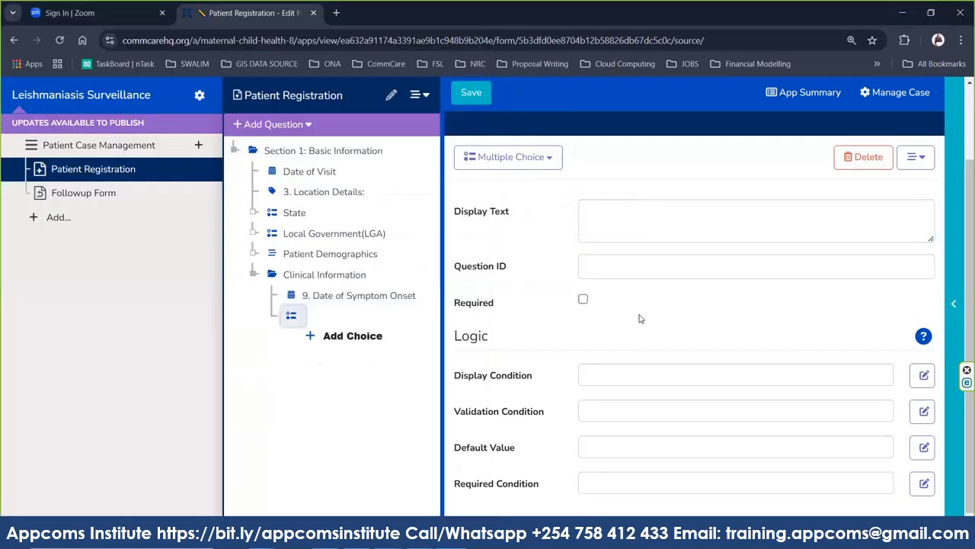
# Label it 'Type of Leishmaniasis Suspected' with ID Type_of_Leishmaniasis_Suspected, dropping the '10.' numbering.
pyautogui.click(599, 213)
pyautogui.write('10. Type of Leishmaniasis Suspected')
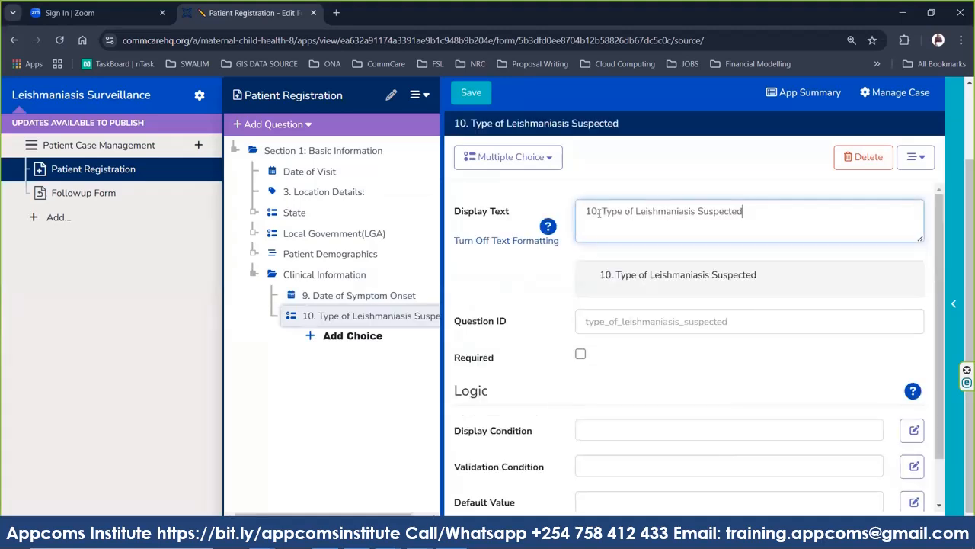
pyautogui.click(602, 211)
pyautogui.press('BackSpace')
pyautogui.press('BackSpace')
pyautogui.press('BackSpace')
pyautogui.press('BackSpace')
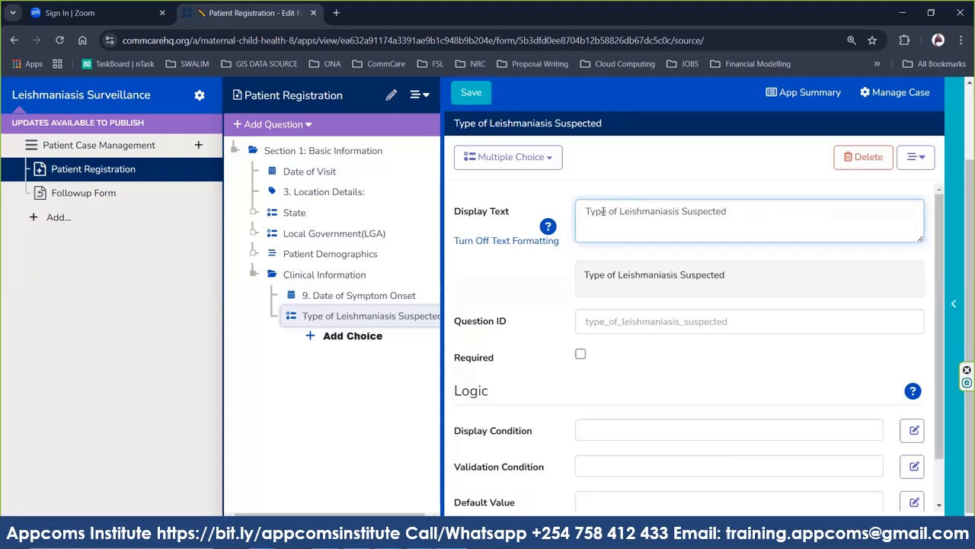
pyautogui.click(631, 316)
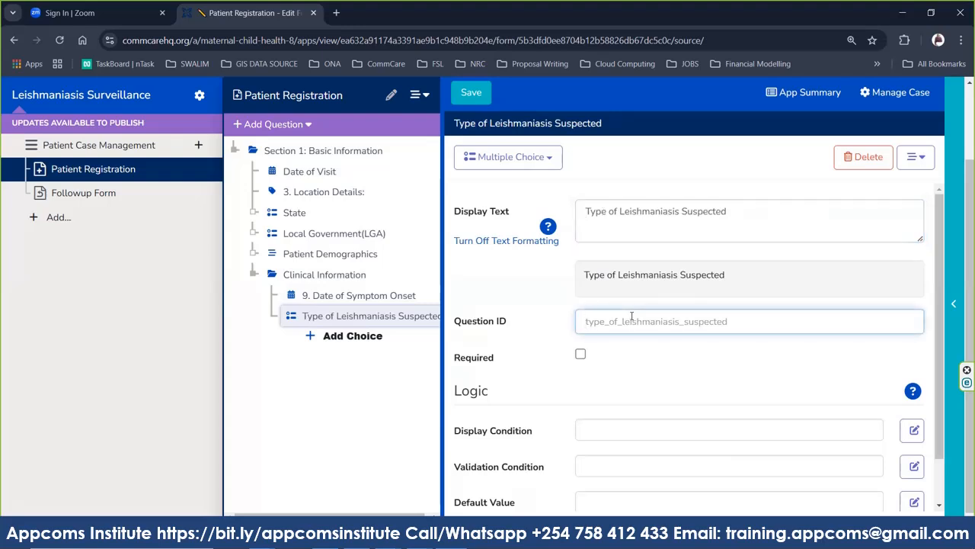
pyautogui.write('10._Type_of_Leishmaniasis_Suspected')
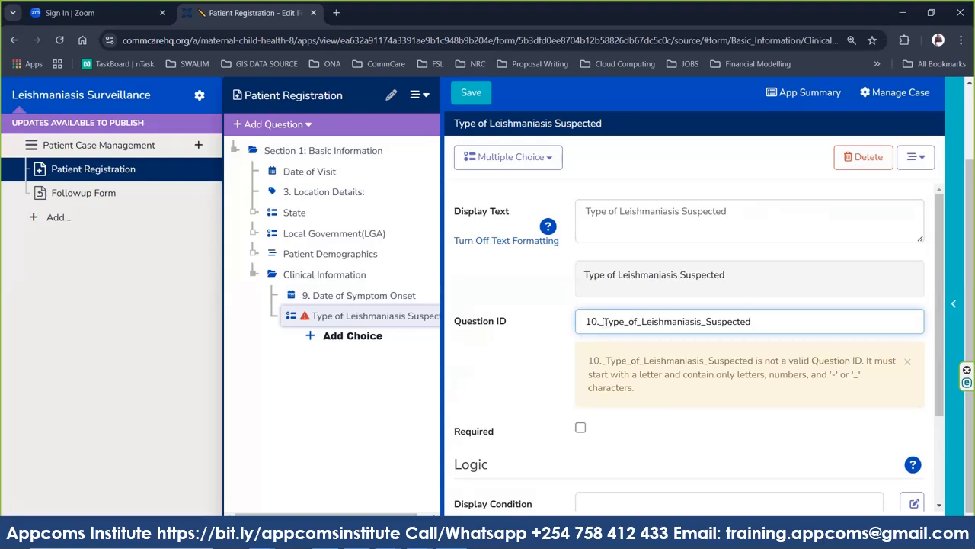
pyautogui.press('BackSpace')
pyautogui.press('BackSpace')
pyautogui.press('BackSpace')
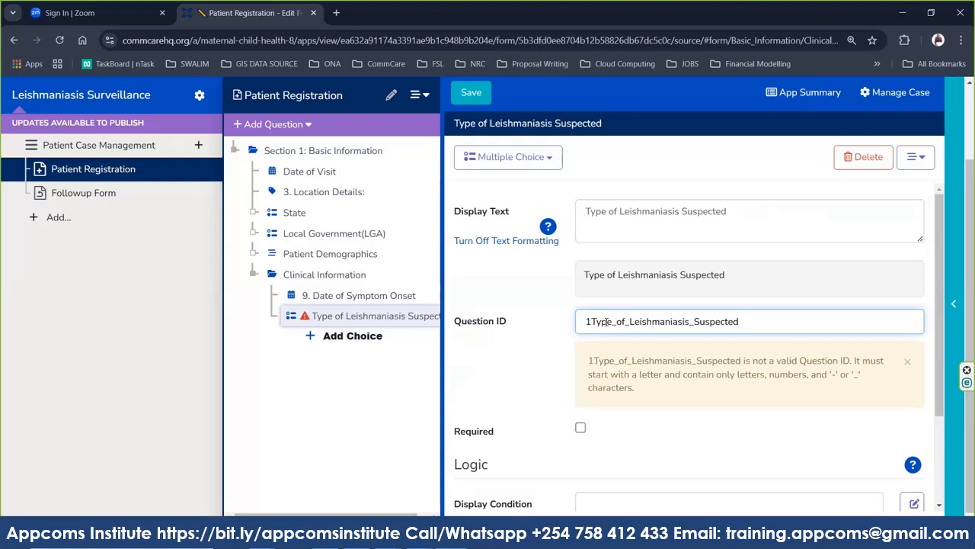
pyautogui.press('BackSpace')
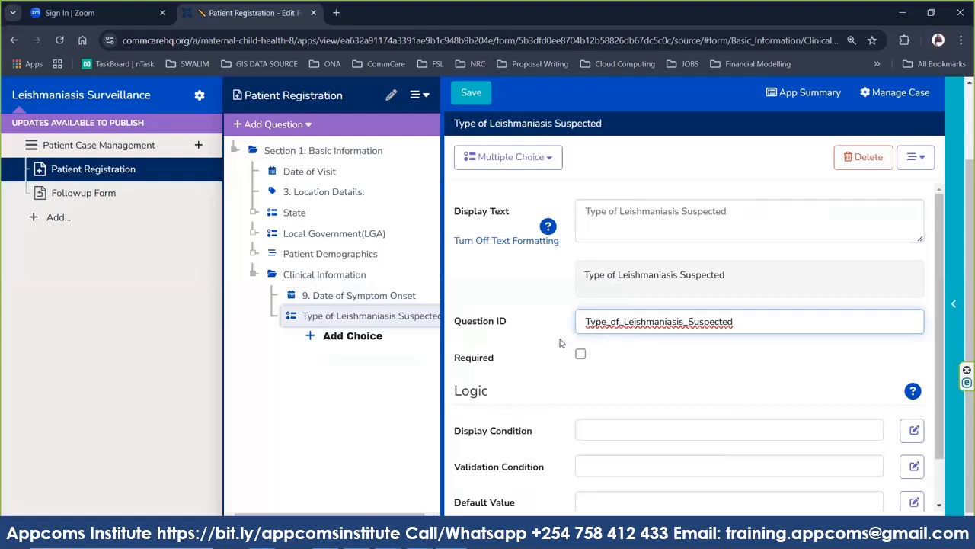
# Add a first choice labelled 'Cutaneous Leishmaniasis' from the Word document, removing the stray leading 'o'.
pyautogui.click(311, 336)
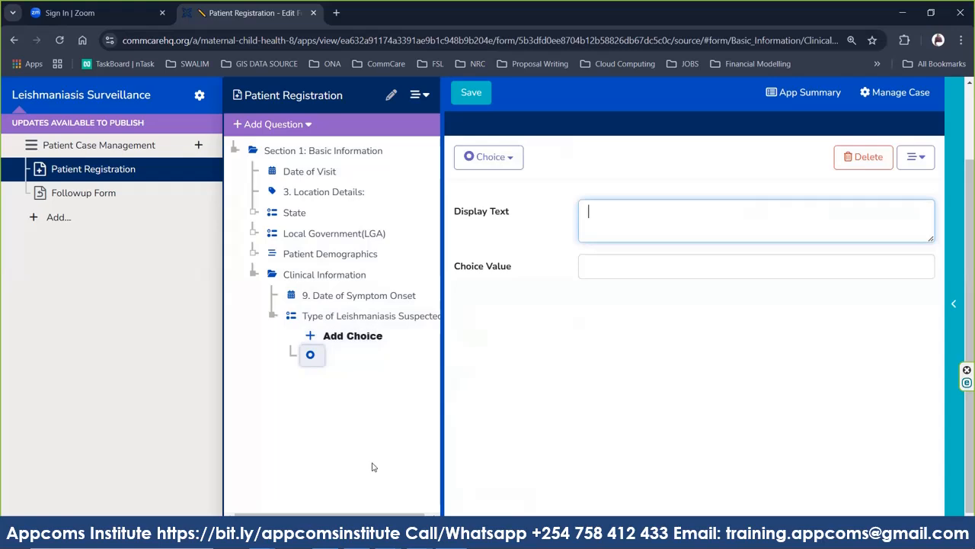
pyautogui.click(388, 534)
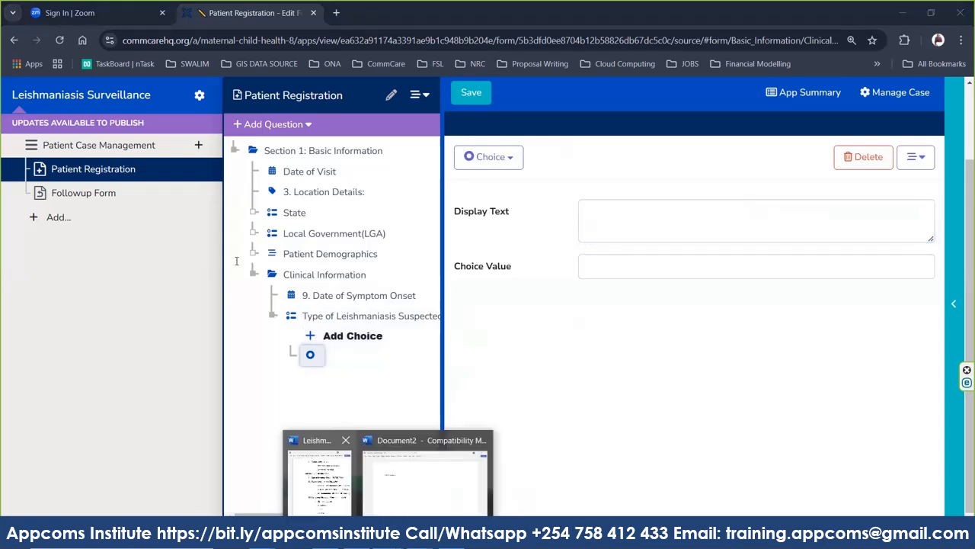
pyautogui.moveTo(230, 270); pyautogui.dragTo(373, 265)
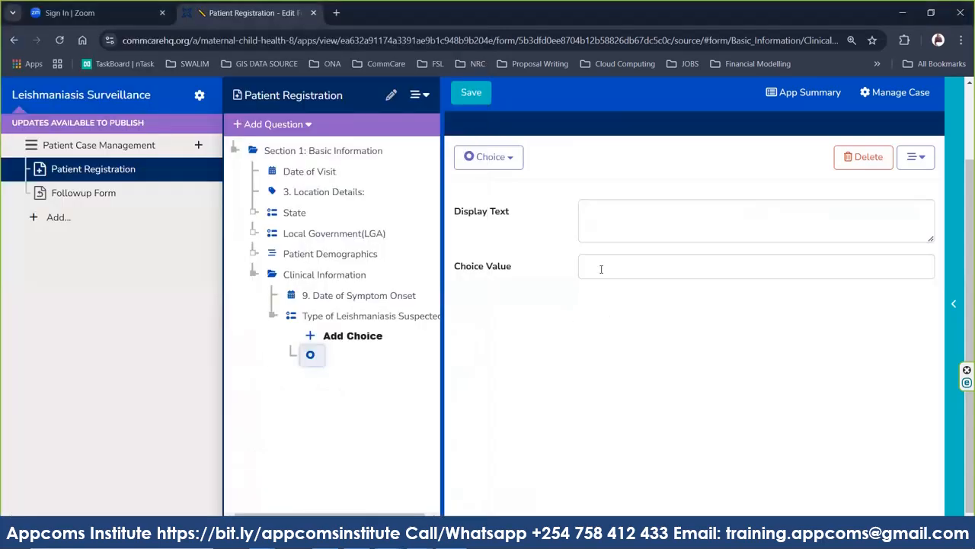
pyautogui.click(602, 317)
pyautogui.click(607, 212)
pyautogui.write('o Cutaneous Leishmaniasis')
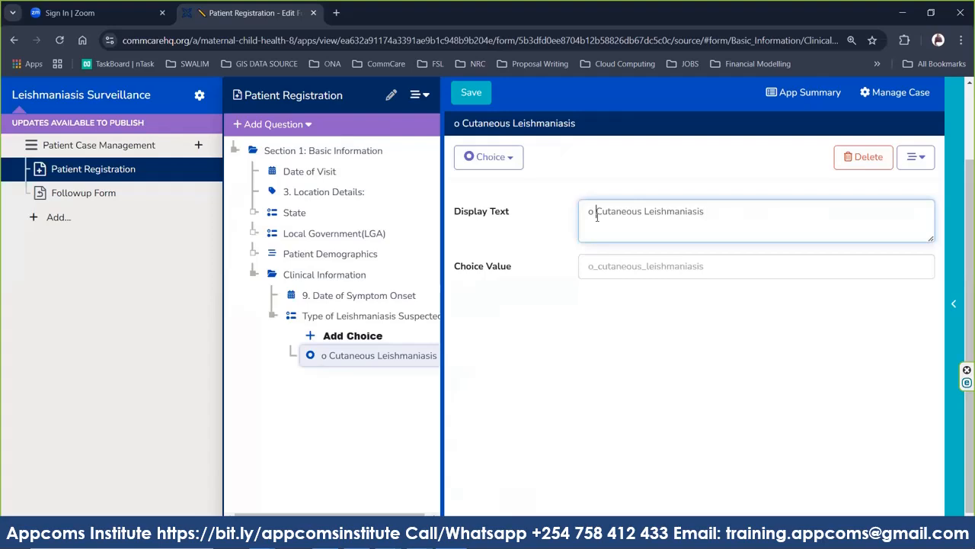
pyautogui.click(597, 214)
pyautogui.press('BackSpace')
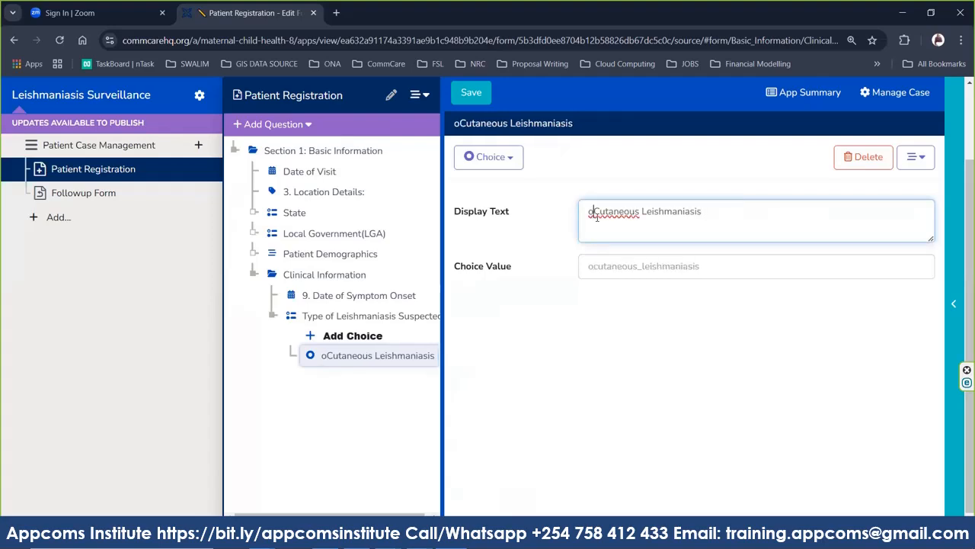
pyautogui.press('BackSpace')
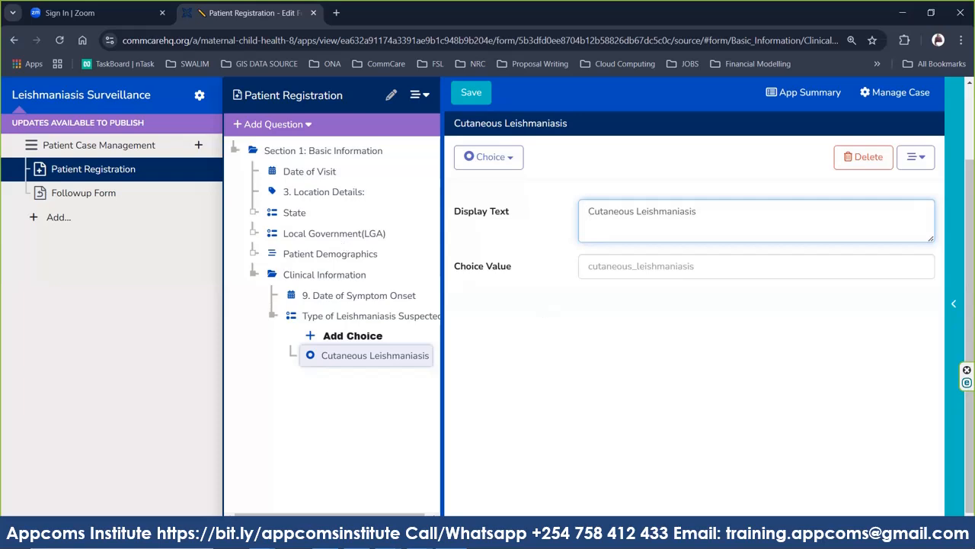
# Copy CL from the Word questionnaire into the Cutaneous Leishmaniasis choice value.
pyautogui.moveTo(328, 543)
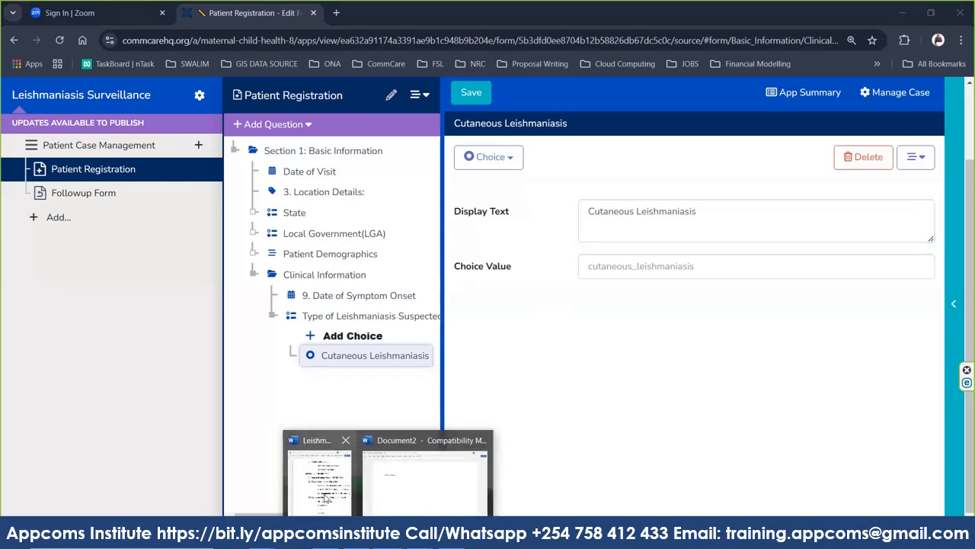
pyautogui.click(324, 498)
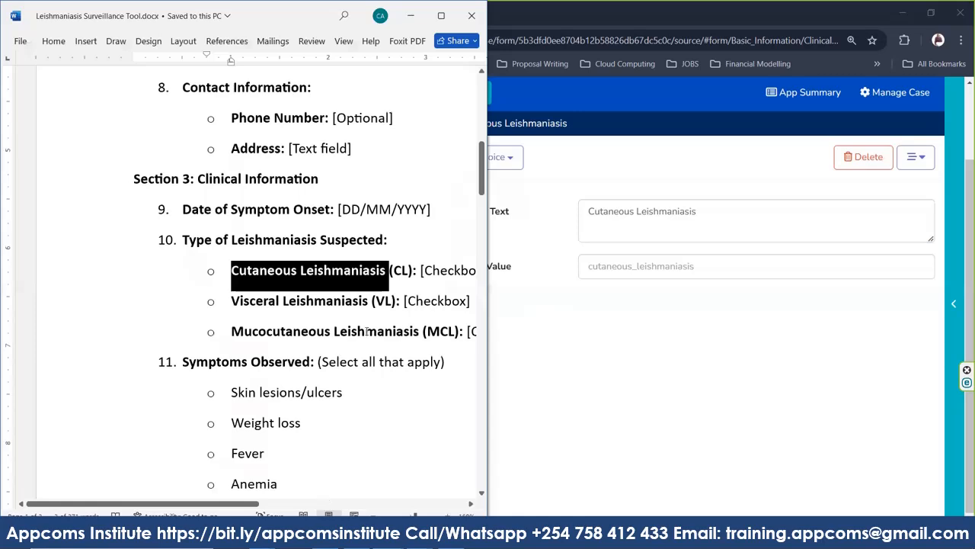
pyautogui.doubleClick(404, 271)
pyautogui.hotkey('ctrl', 'c')
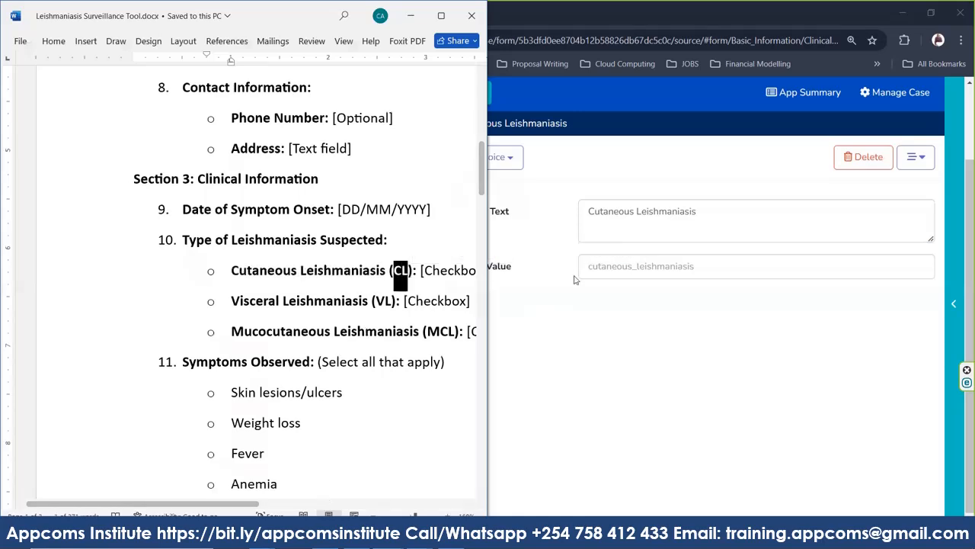
pyautogui.click(612, 268)
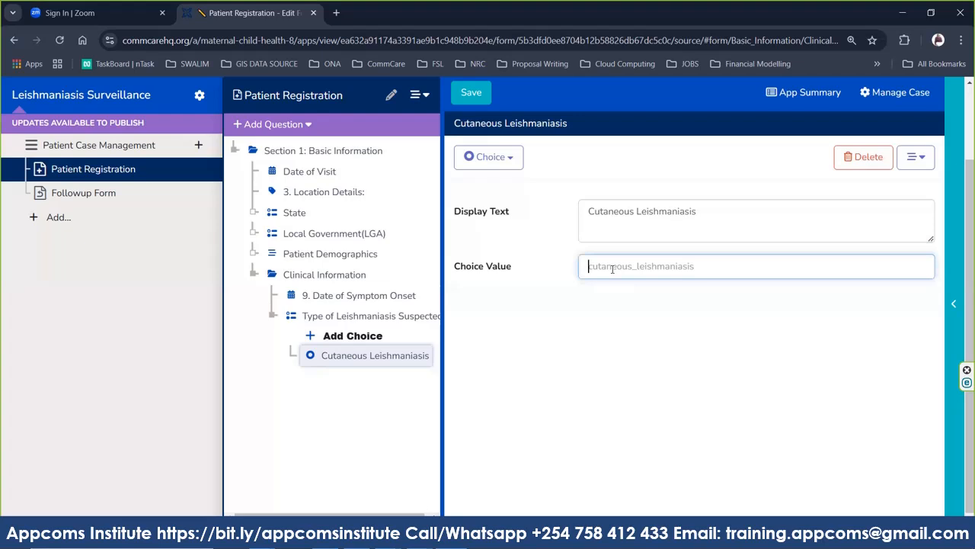
pyautogui.hotkey('ctrl', 'v')
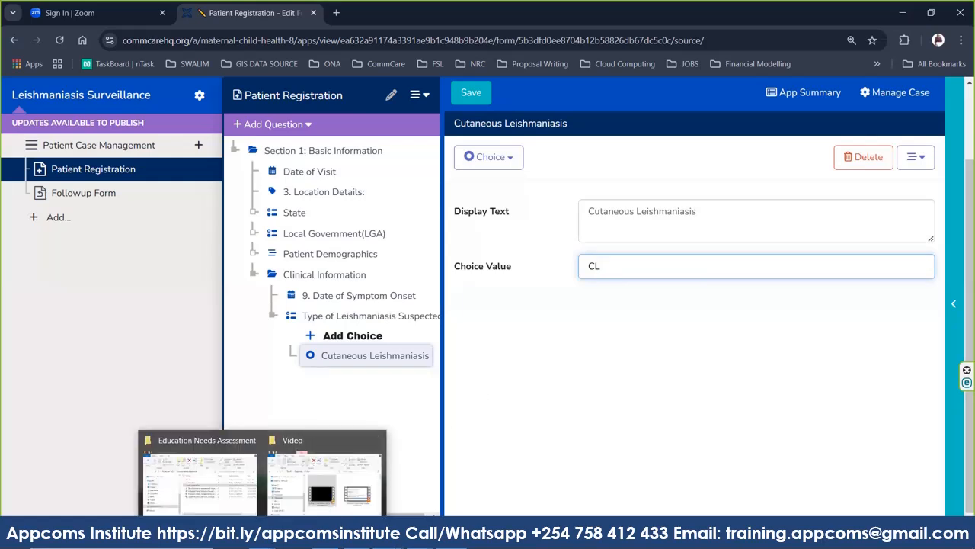
# Look up Visceral Leishmaniasis in the Word questionnaire and add a second blank choice.
pyautogui.moveTo(387, 540)
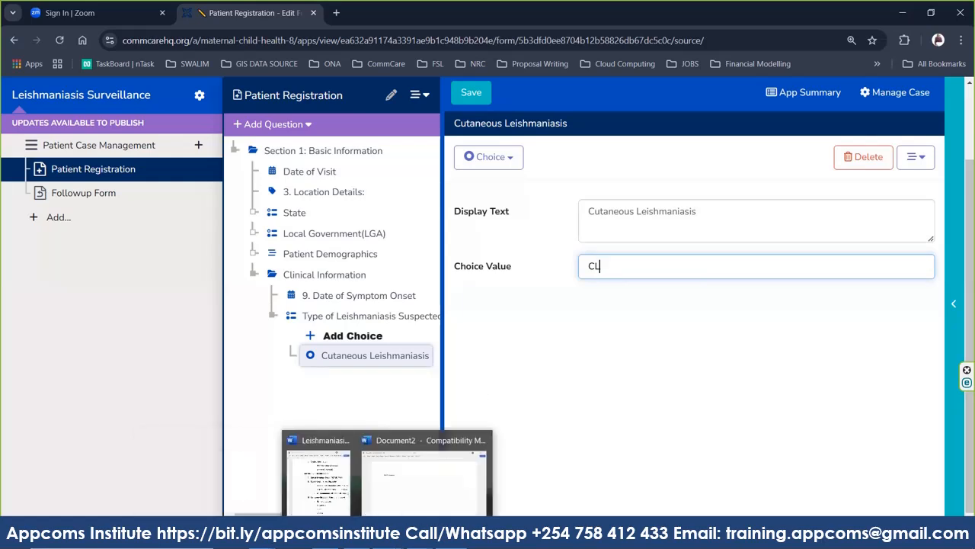
pyautogui.click(320, 494)
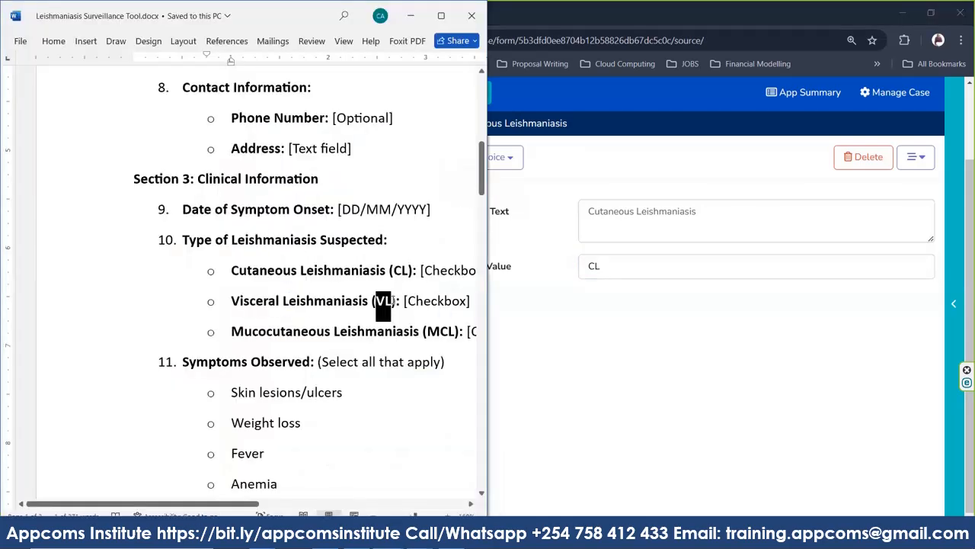
pyautogui.click(587, 337)
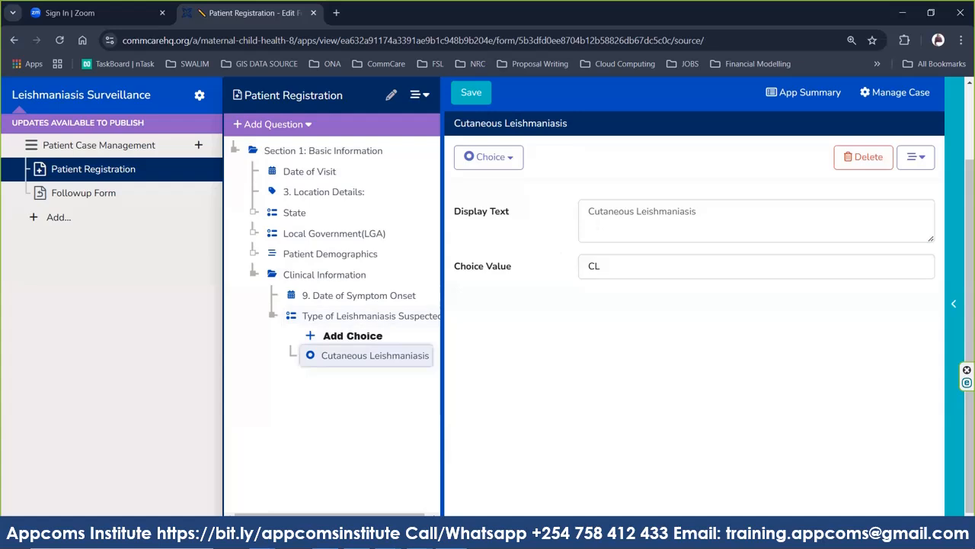
pyautogui.click(388, 535)
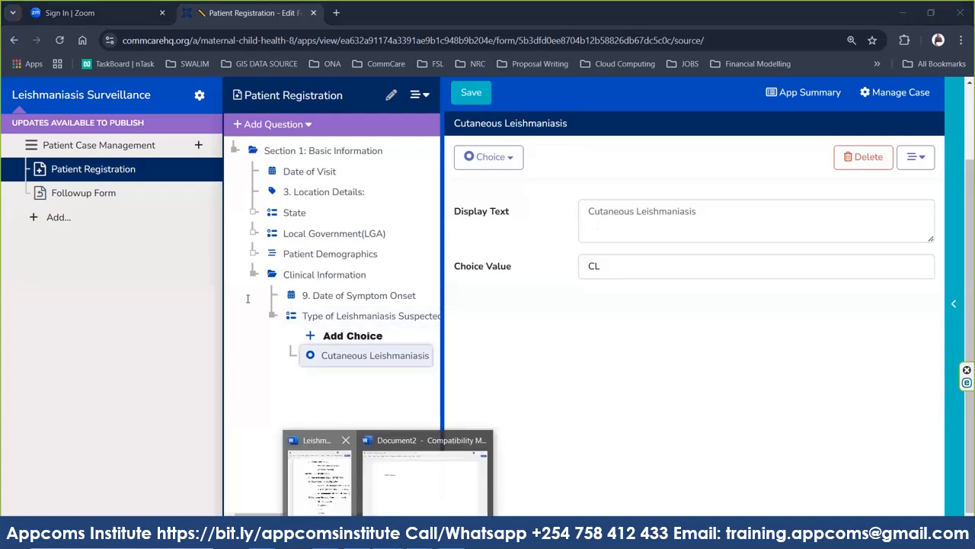
pyautogui.click(317, 474)
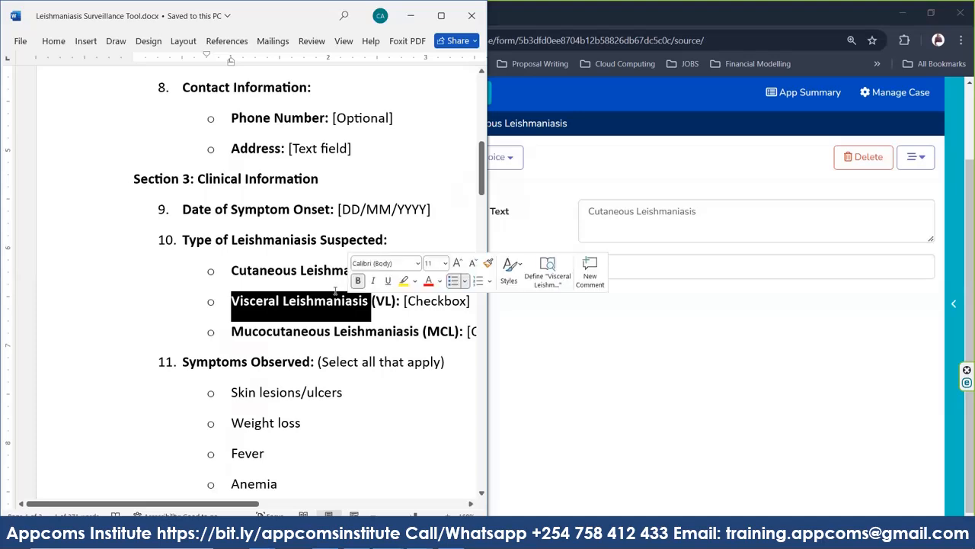
pyautogui.click(597, 305)
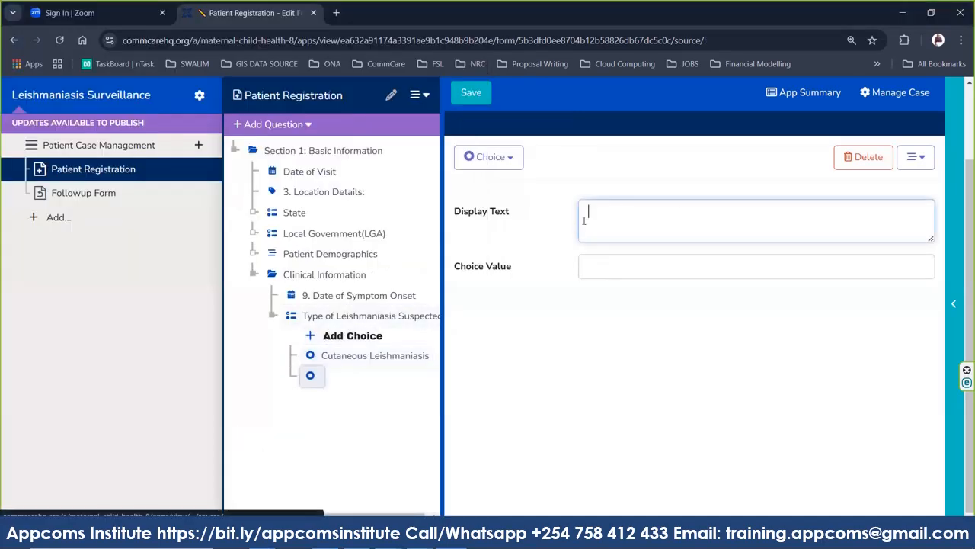
# Label the second choice 'Visceral Leishmaniasis' with value VL, then add a third choice.
pyautogui.write('o Visceral Leishmaniasis')
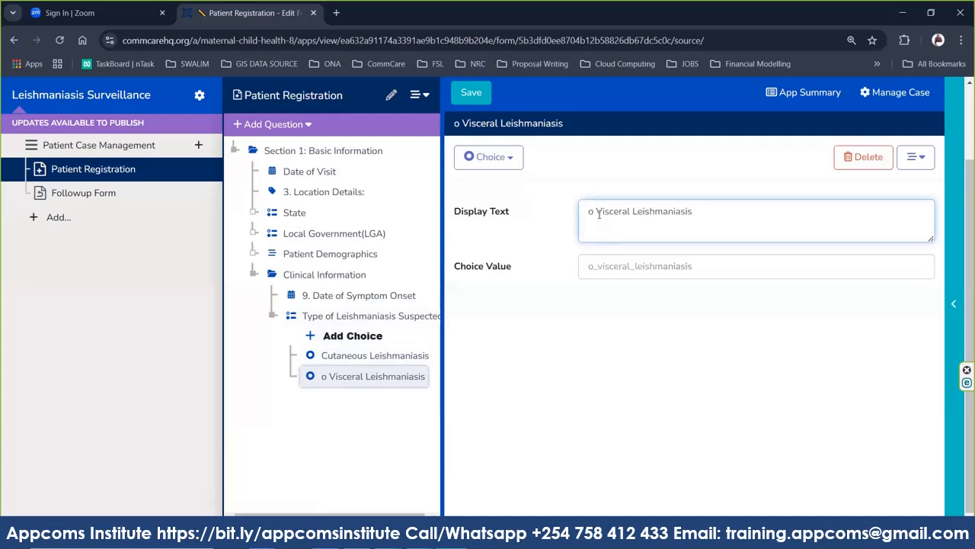
pyautogui.click(598, 211)
pyautogui.press('BackSpace')
pyautogui.press('BackSpace')
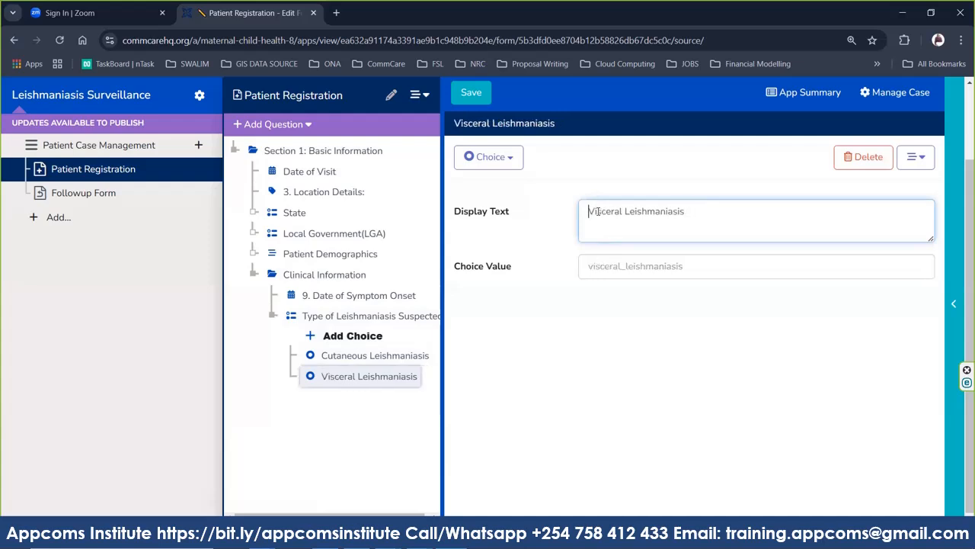
pyautogui.click(602, 273)
pyautogui.write('VL')
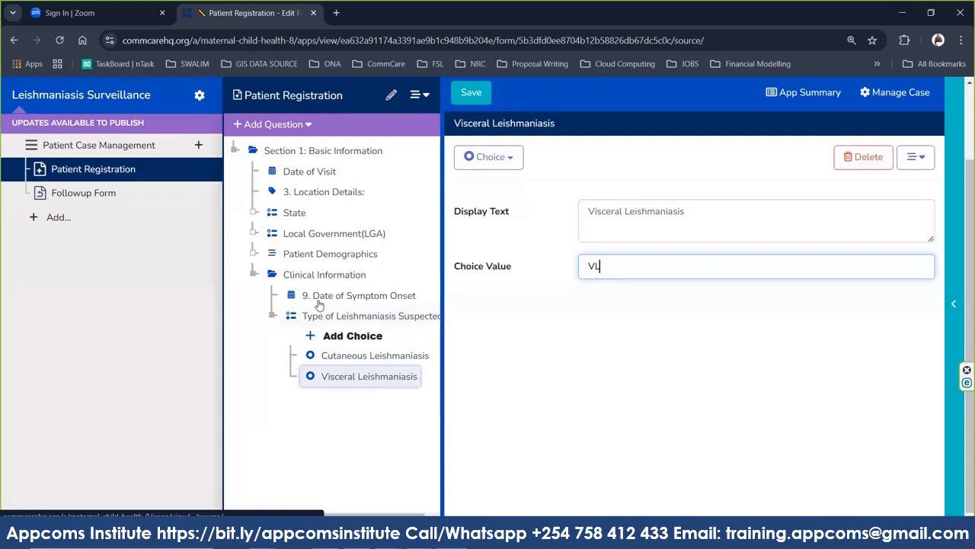
pyautogui.click(333, 342)
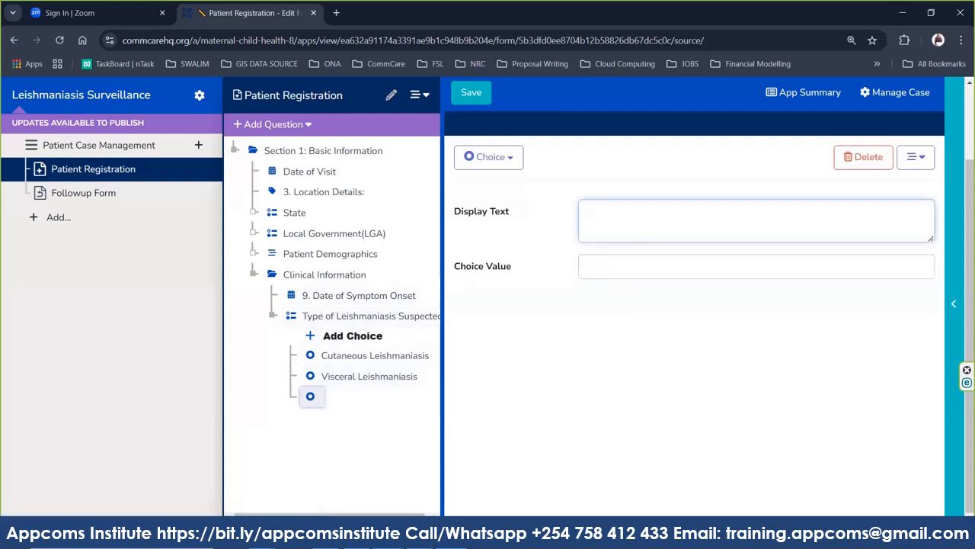
# Paste 'Mucocutaneous Leishmaniasis' from Word as the third choice's label, removing the stray 'o'.
pyautogui.click(388, 538)
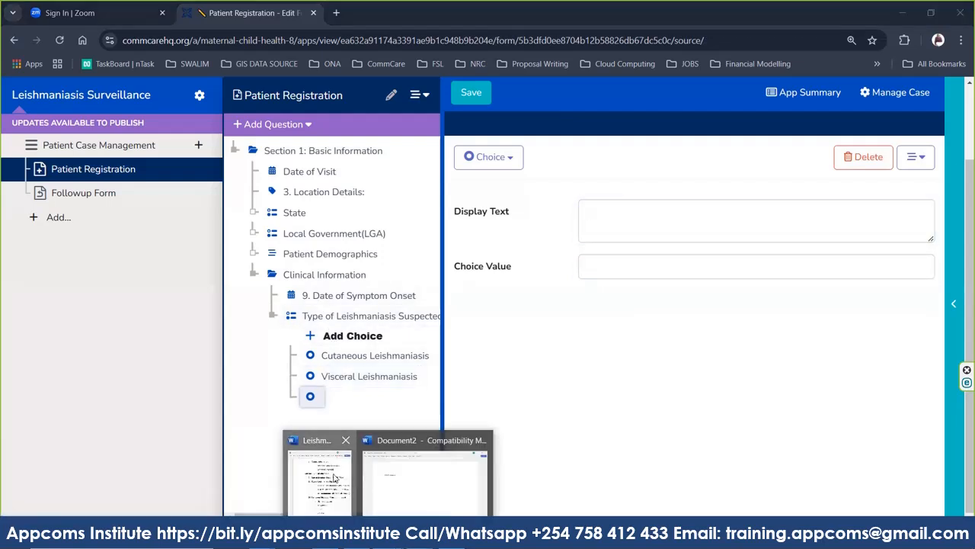
pyautogui.click(334, 478)
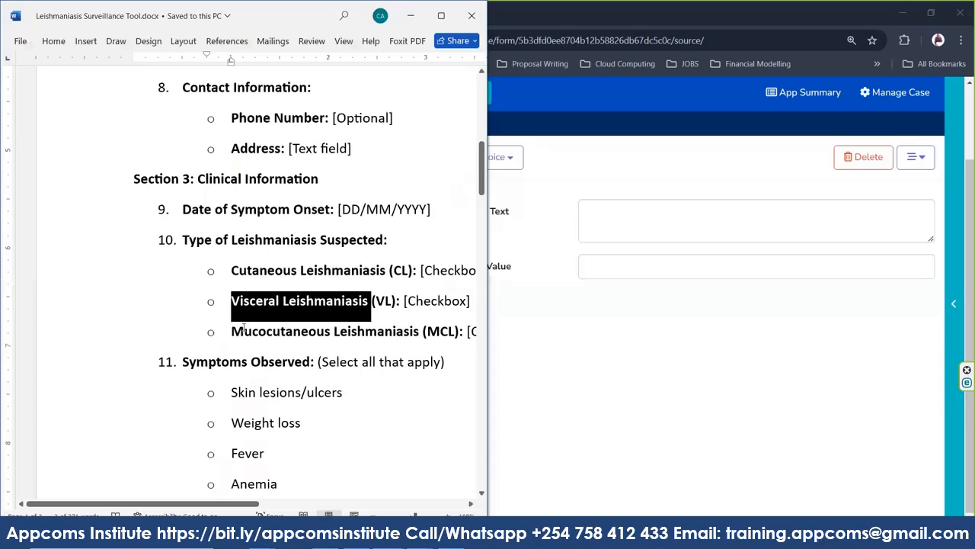
pyautogui.moveTo(243, 328); pyautogui.dragTo(419, 326)
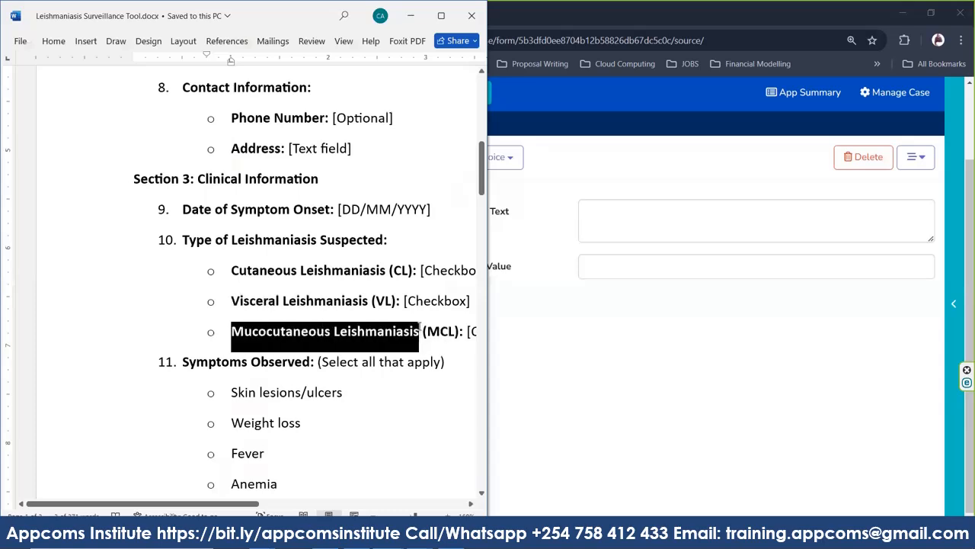
pyautogui.click(605, 233)
pyautogui.write('o Mucocutaneous Leishmaniasis')
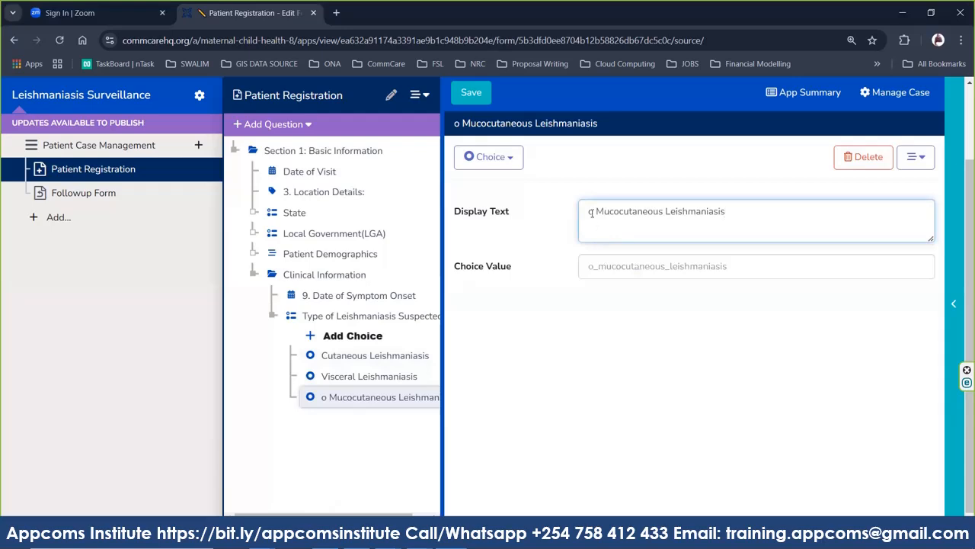
pyautogui.click(599, 216)
pyautogui.press('BackSpace')
pyautogui.press('BackSpace')
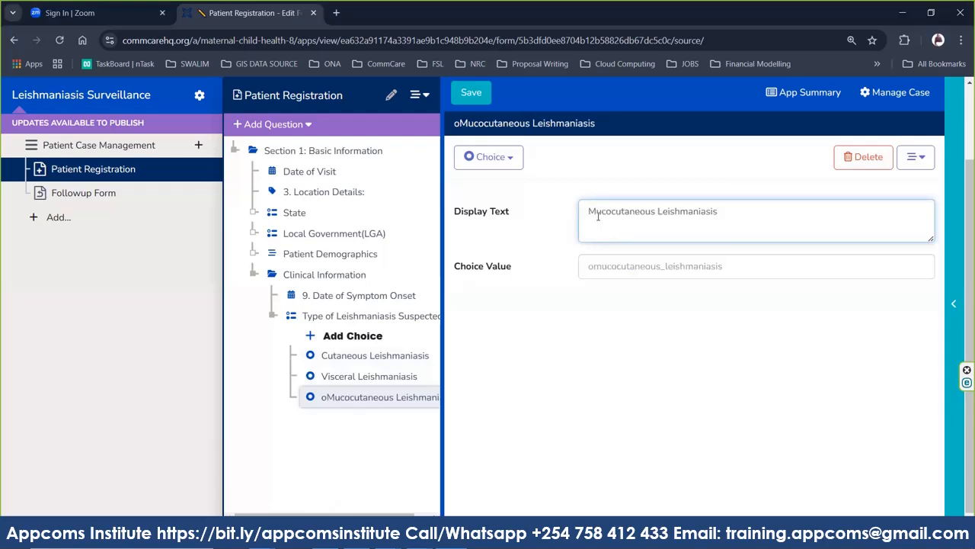
# Set the third choice's value to ML and save the form.
pyautogui.click(624, 267)
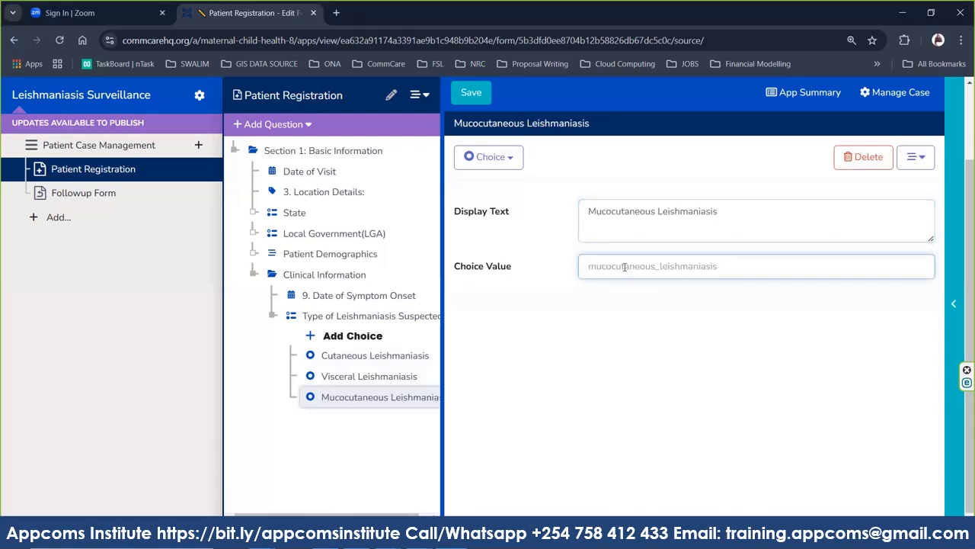
pyautogui.write('L')
pyautogui.press('BackSpace')
pyautogui.write('ML')
pyautogui.click(375, 457)
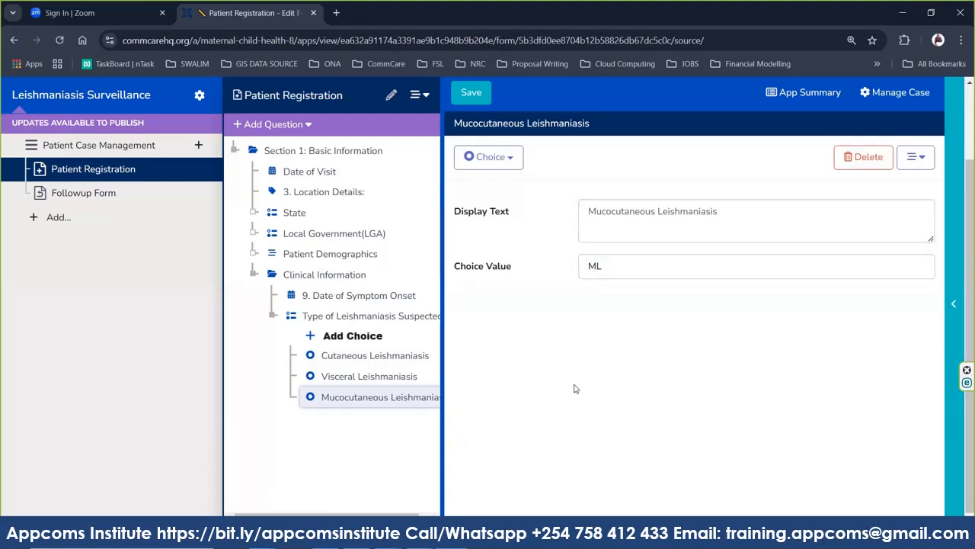
pyautogui.click(464, 96)
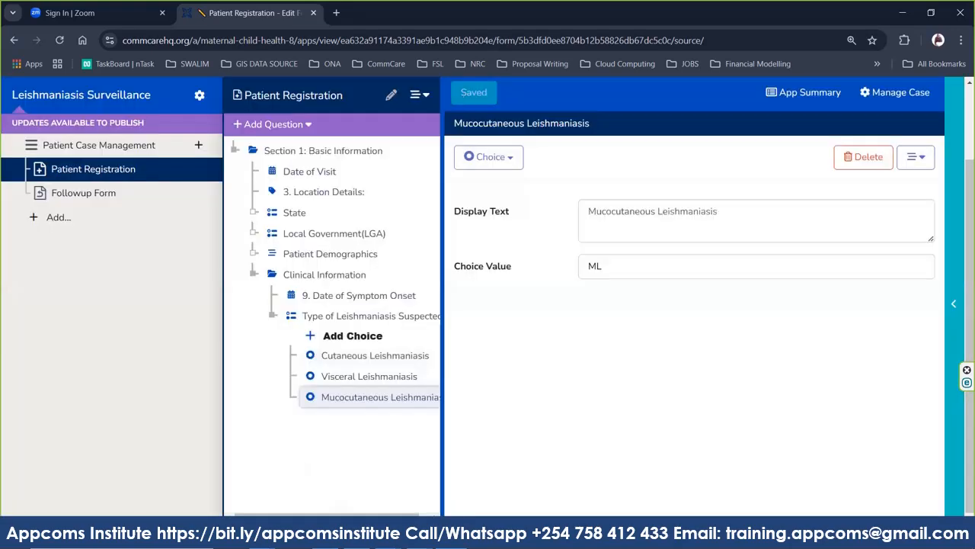
# Scroll the Word questionnaire to item 11 and select the 'Symptoms Observed' heading.
pyautogui.click(329, 533)
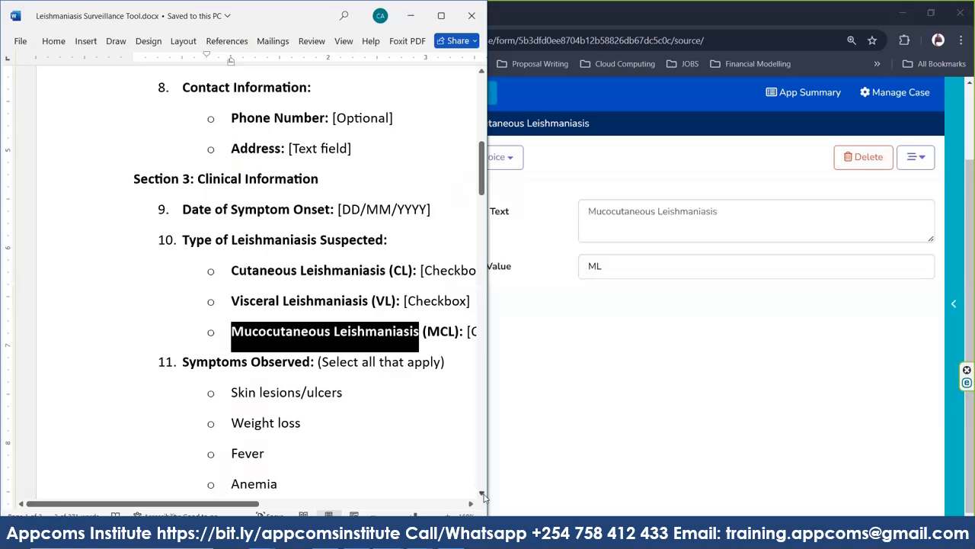
pyautogui.click(482, 493)
pyautogui.click(482, 493)
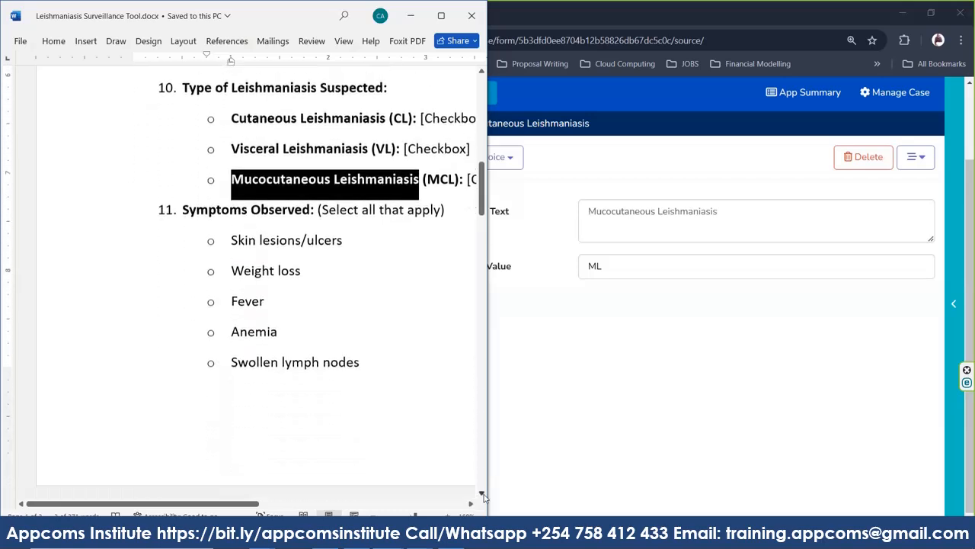
pyautogui.click(482, 493)
pyautogui.click(482, 493)
pyautogui.click(481, 493)
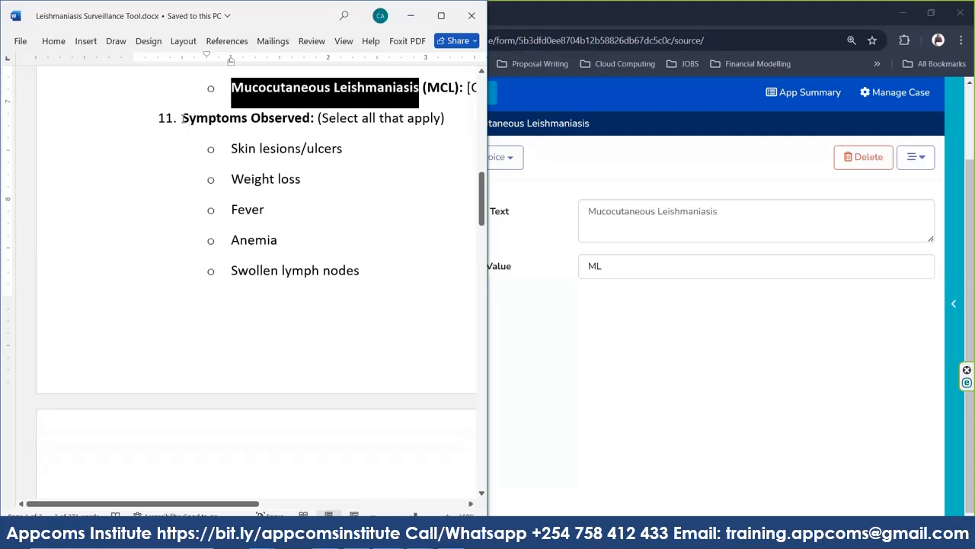
pyautogui.moveTo(183, 119); pyautogui.dragTo(303, 126)
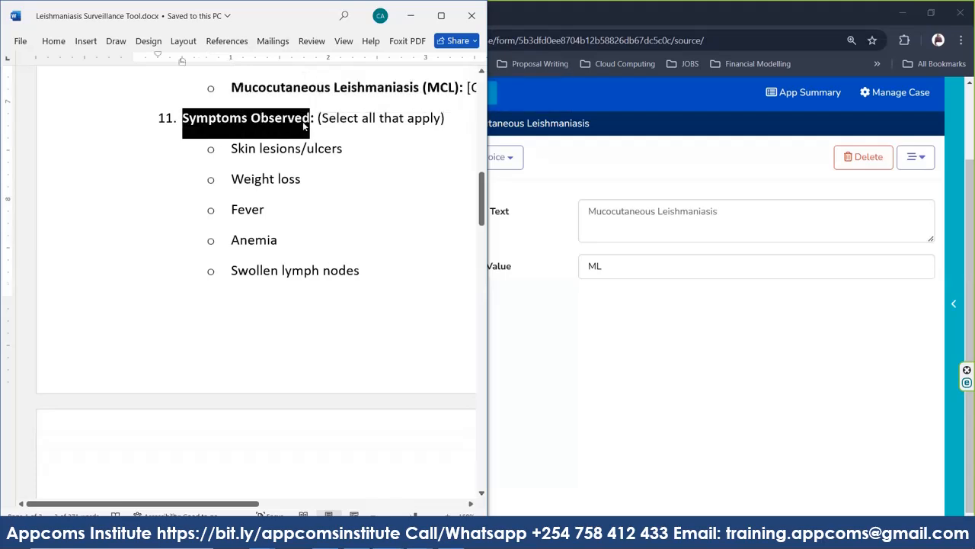
# Select the Type of Leishmaniasis Suspected question and bring up the Add Question type list.
pyautogui.click(547, 312)
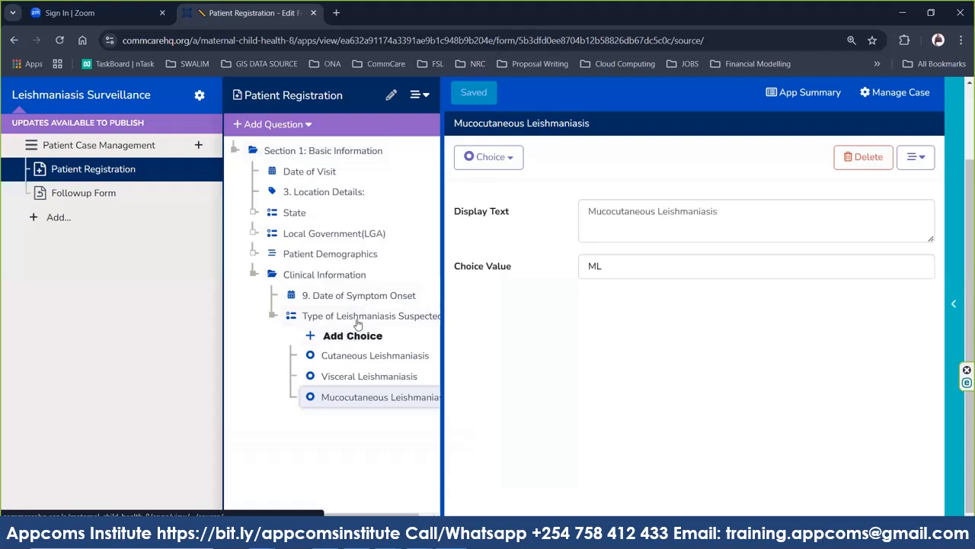
pyautogui.click(335, 315)
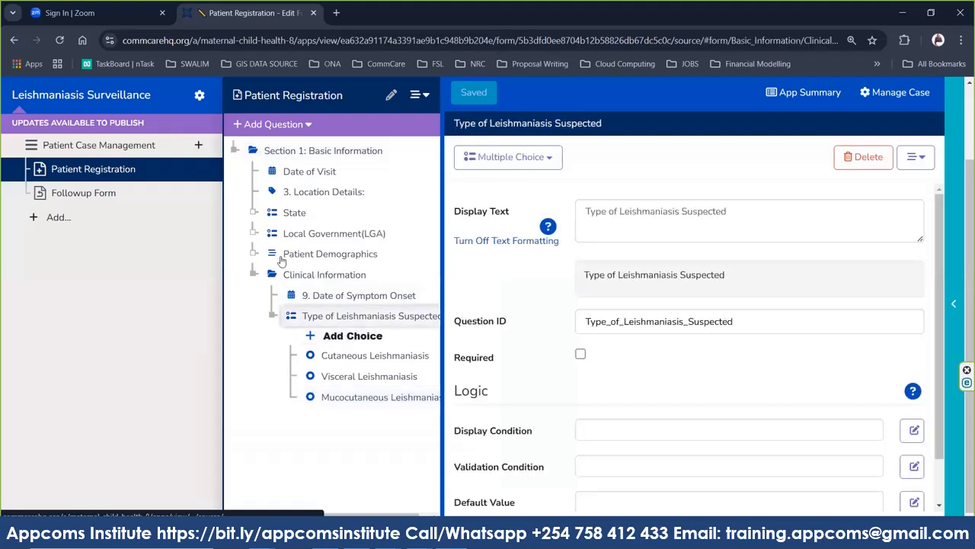
pyautogui.click(271, 125)
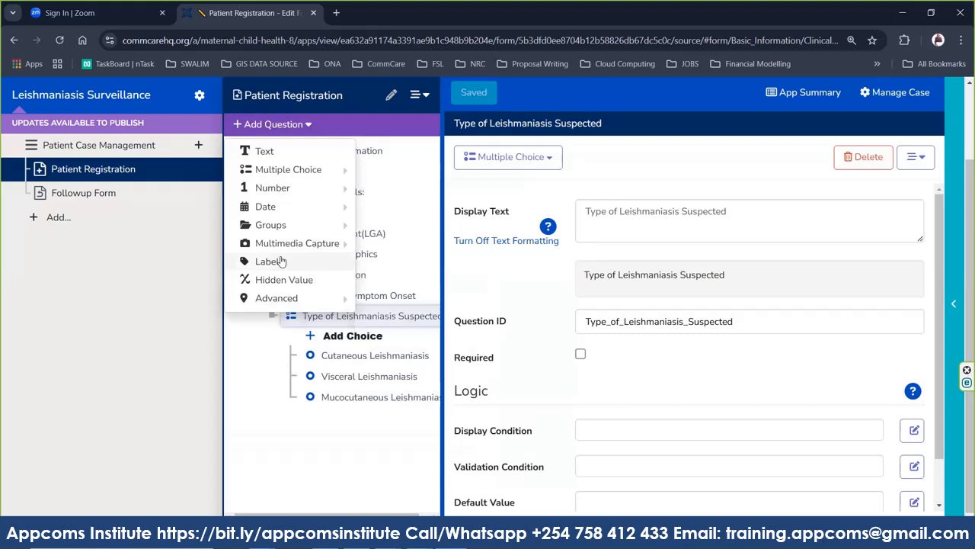
pyautogui.moveTo(287, 170)
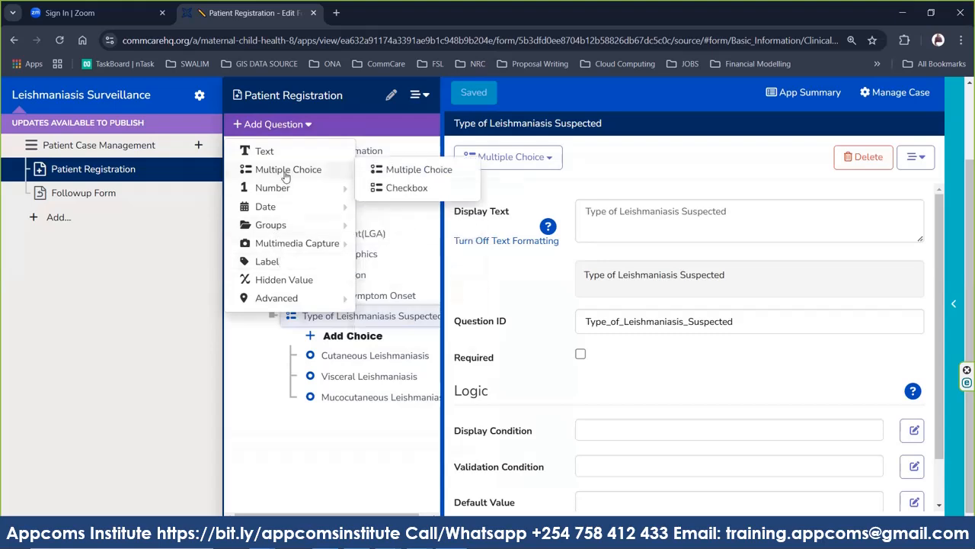
# Add a Checkbox question after it labelled 'Symptoms Observed'.
pyautogui.click(410, 192)
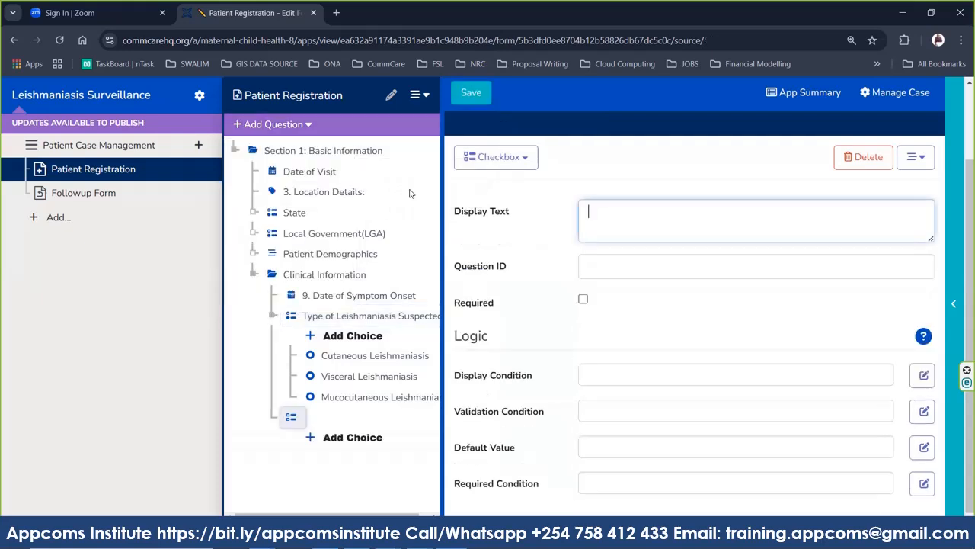
pyautogui.write('11. Symptoms Observed')
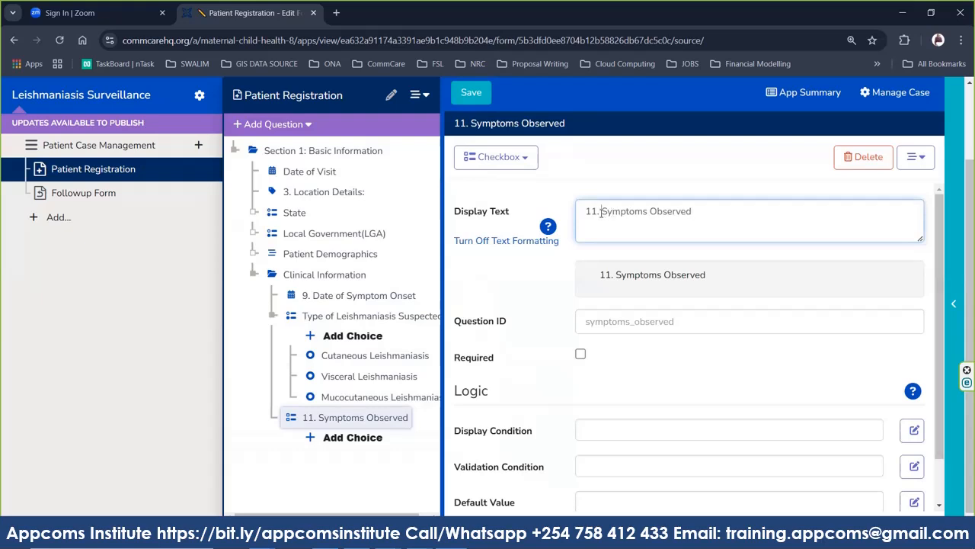
pyautogui.press('BackSpace')
pyautogui.press('BackSpace')
pyautogui.press('BackSpace')
pyautogui.press('BackSpace')
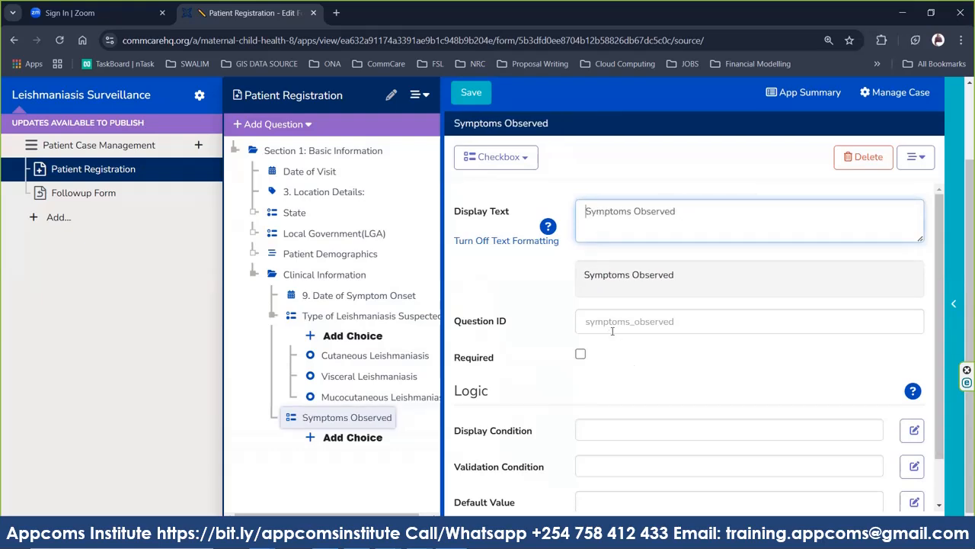
# Set its question ID to Symptoms_Observed and add a first choice.
pyautogui.tripleClick(624, 223)
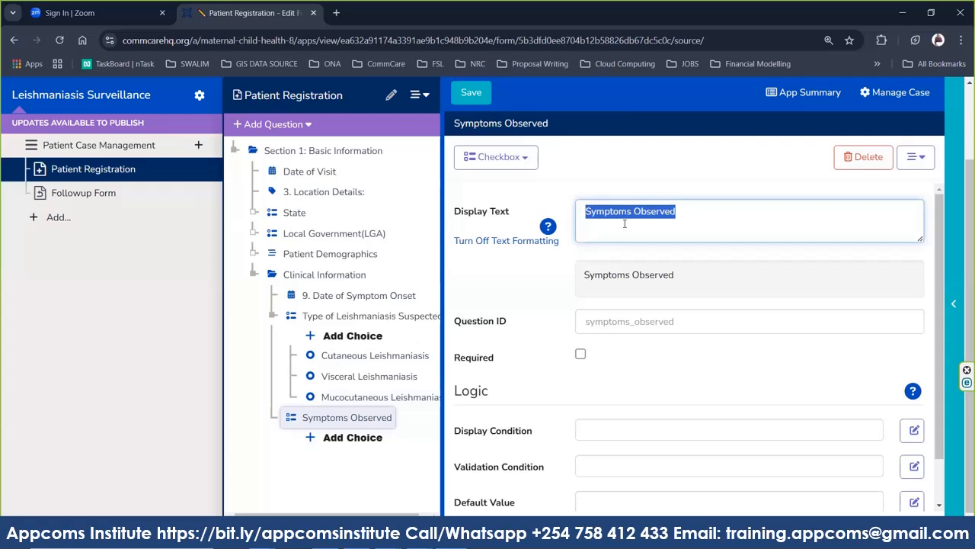
pyautogui.click(619, 324)
pyautogui.write('Symptoms_Observed')
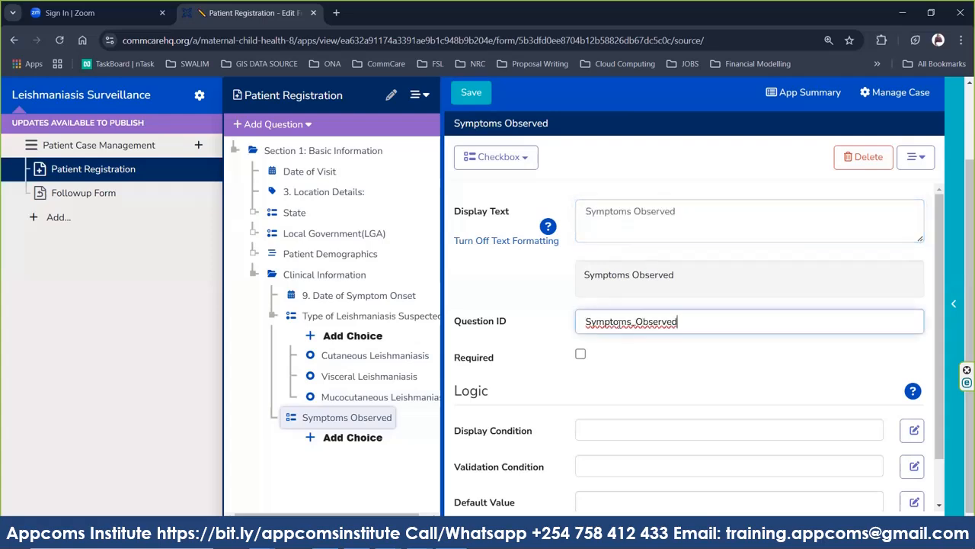
pyautogui.click(629, 366)
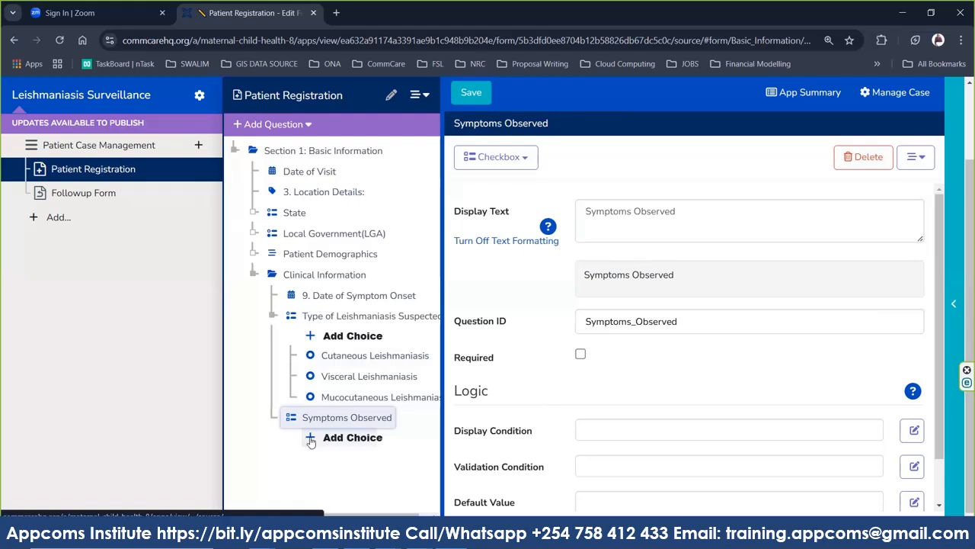
pyautogui.click(347, 437)
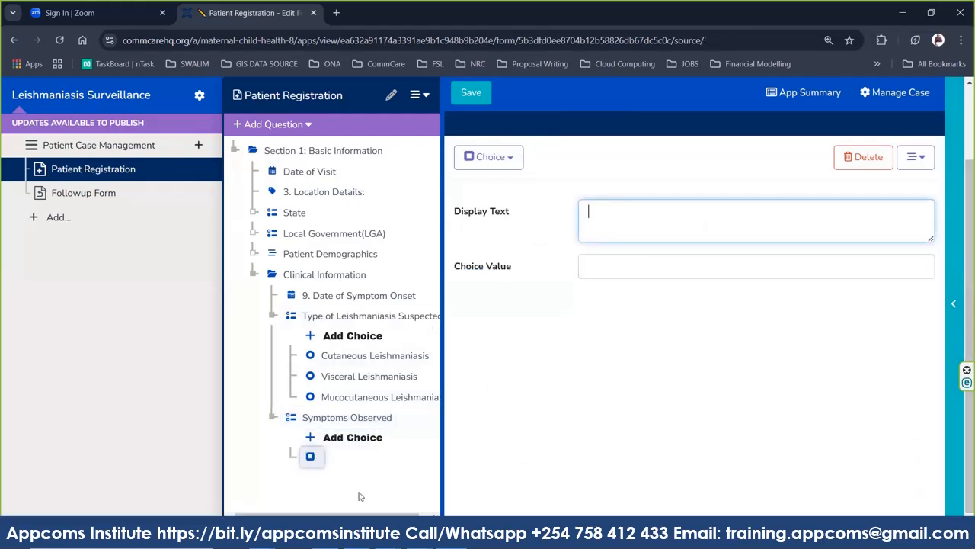
# Paste 'Skin lesions/ulcers' from Word as the first choice's label, removing the stray 'o'.
pyautogui.click(388, 535)
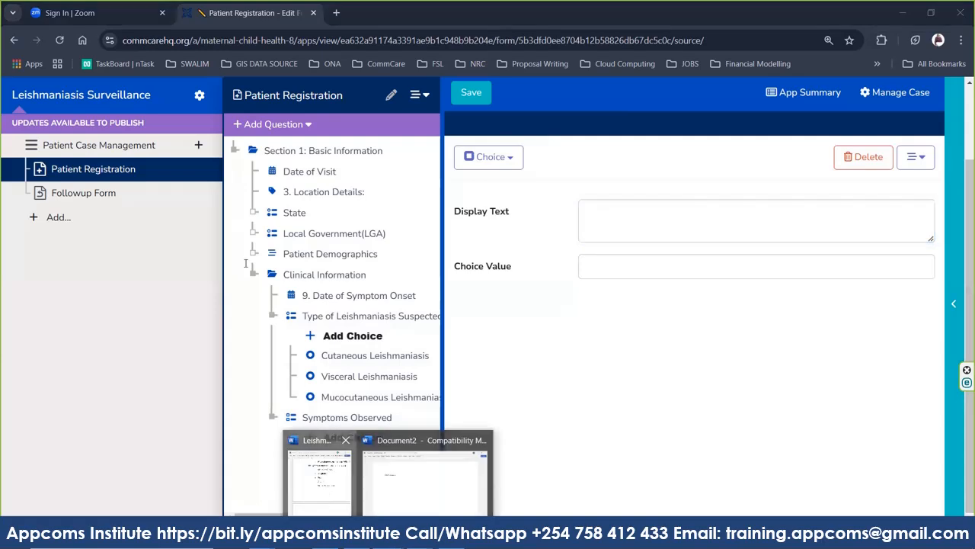
pyautogui.click(317, 474)
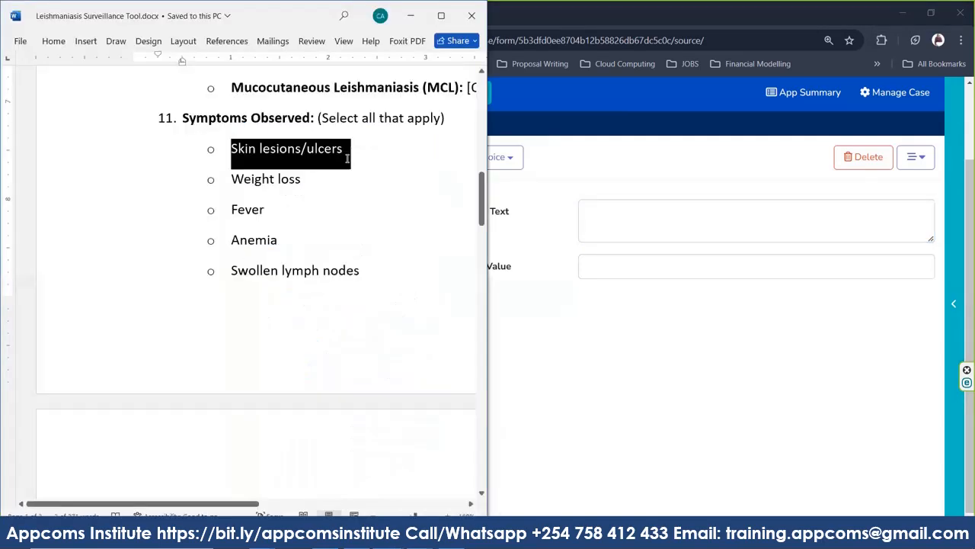
pyautogui.click(589, 207)
pyautogui.write('o Skin lesions/ulcers')
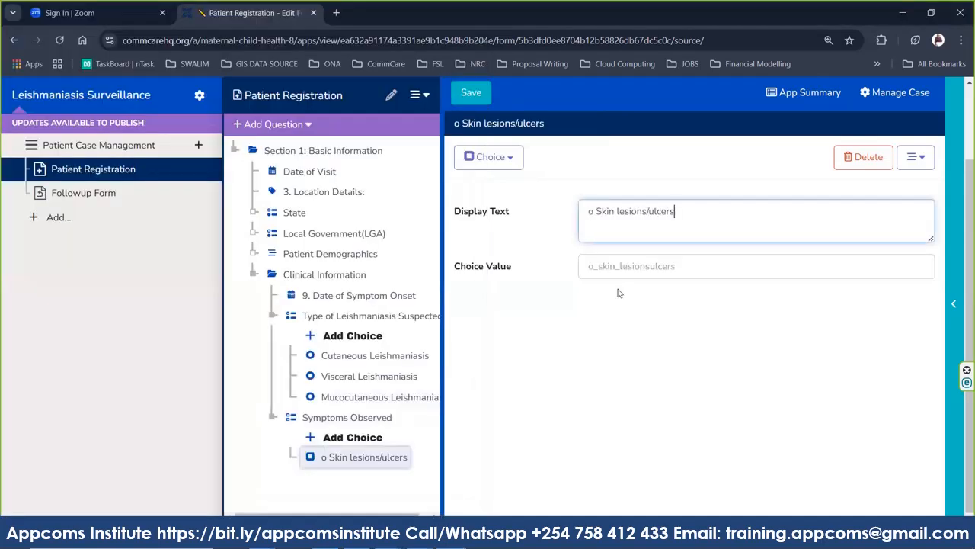
pyautogui.click(597, 211)
pyautogui.press('BackSpace')
pyautogui.press('BackSpace')
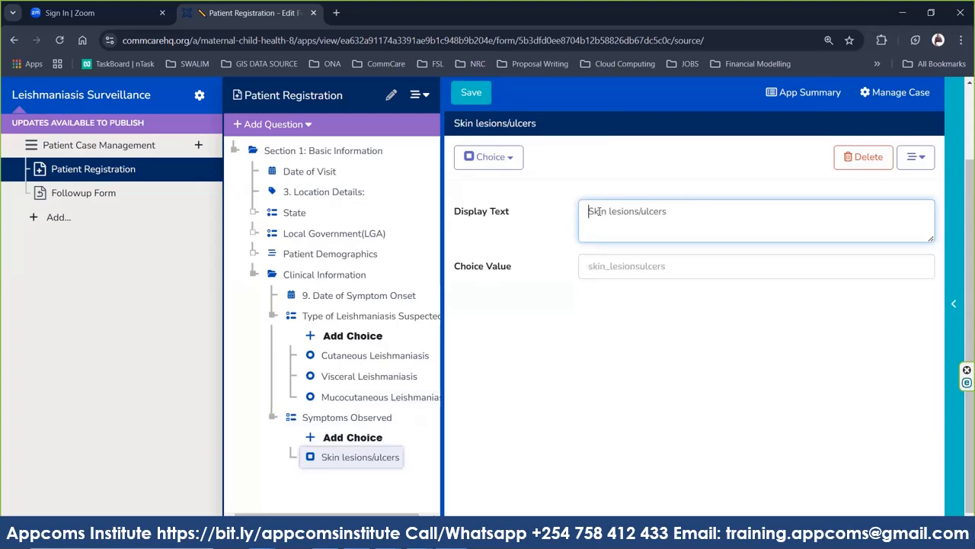
# Set the choice value to Skin_lesions_ulcers and save the form.
pyautogui.hotkey('ctrl', 'a')
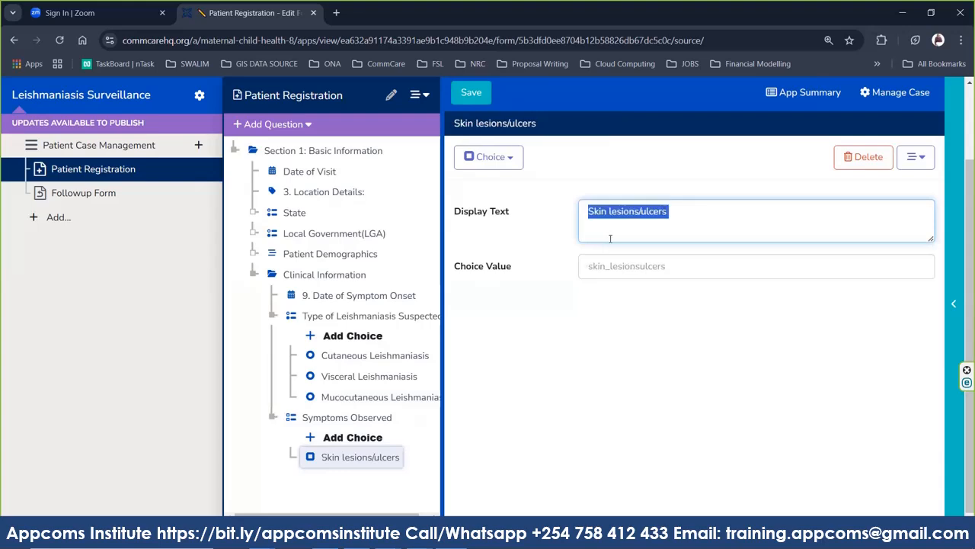
pyautogui.click(610, 276)
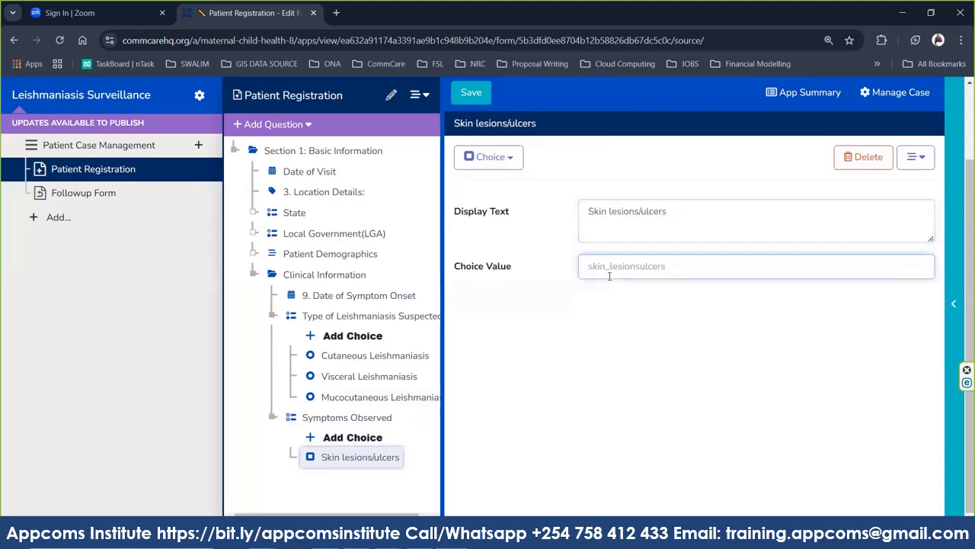
pyautogui.write('Skin_lesions/ulcers')
pyautogui.click(646, 266)
pyautogui.press('BackSpace')
pyautogui.write('_')
pyautogui.click(478, 94)
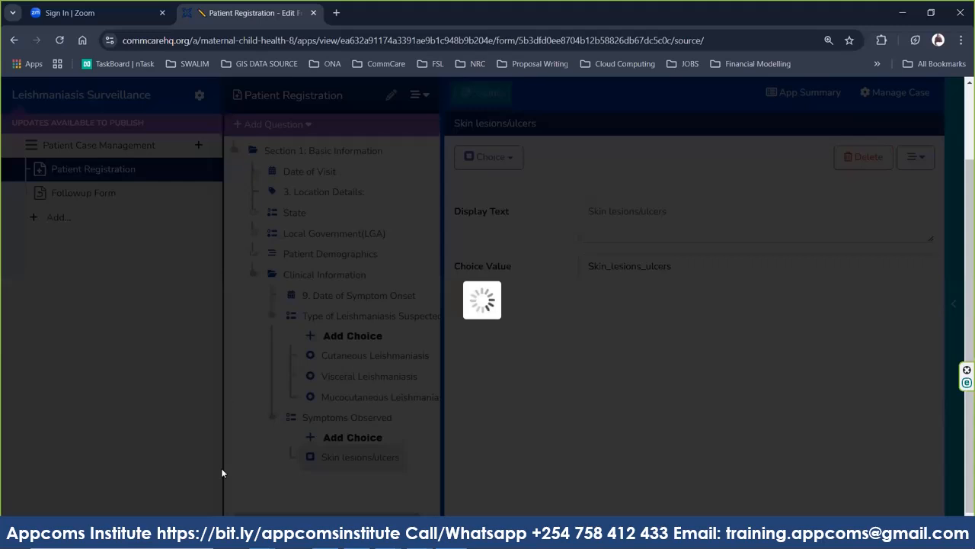
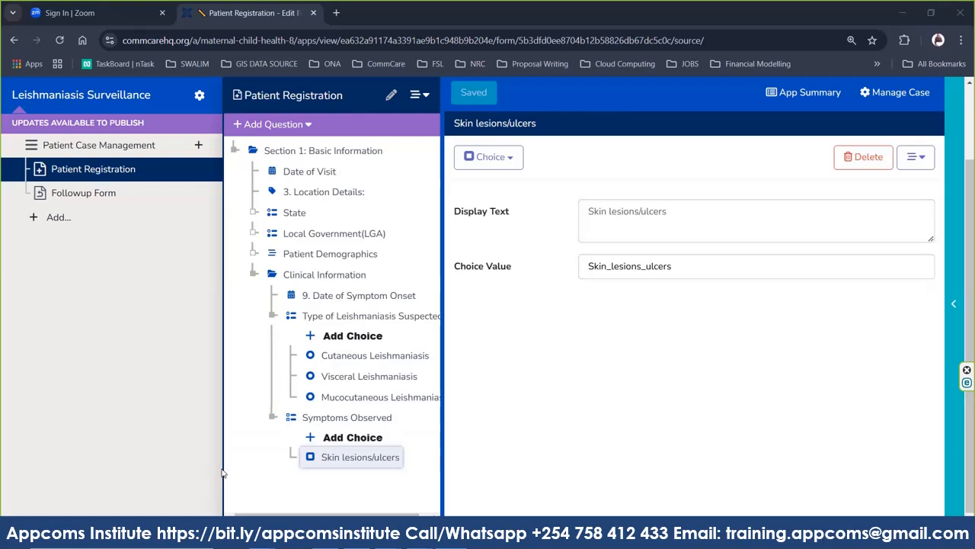
# Add a new choice and paste 'Weight loss' from the Word questionnaire as its label.
pyautogui.click(321, 442)
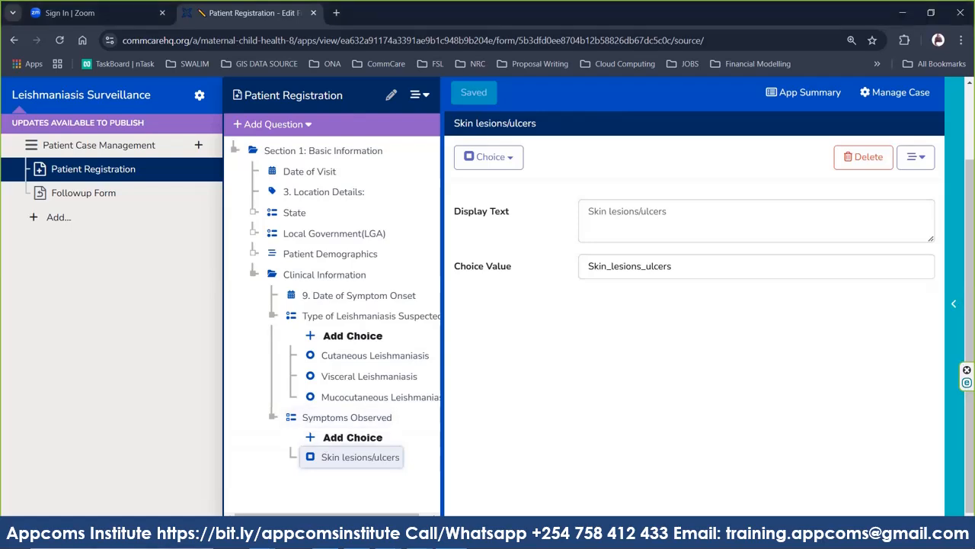
pyautogui.click(415, 536)
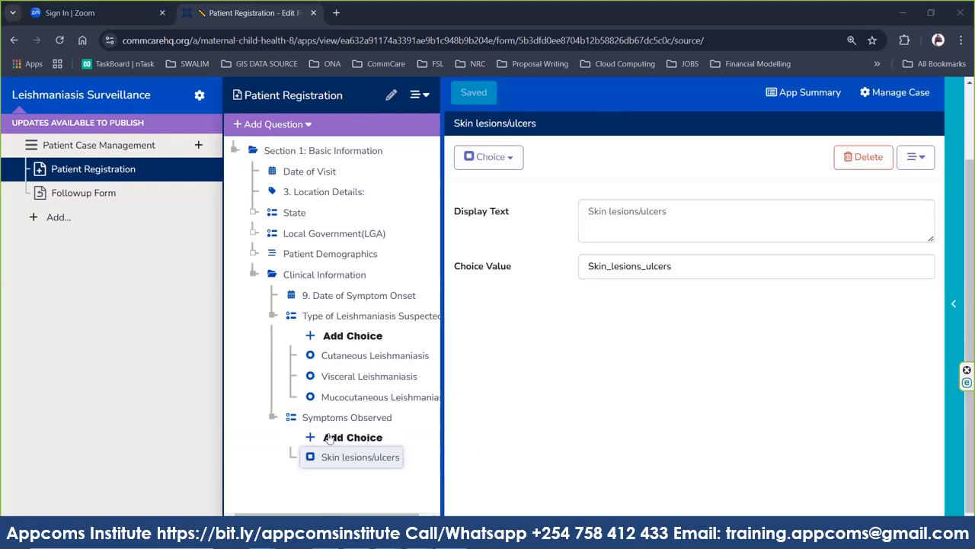
pyautogui.click(344, 437)
pyautogui.click(344, 436)
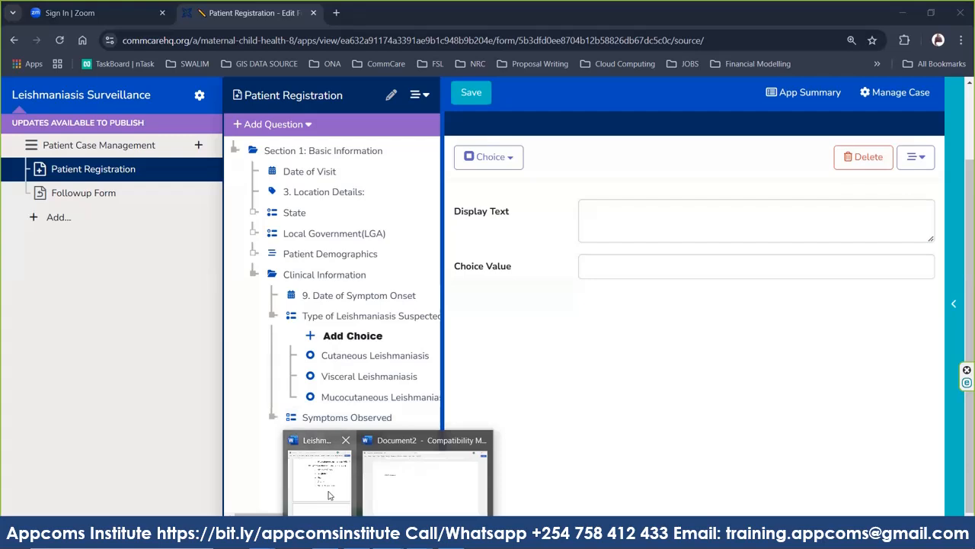
pyautogui.click(330, 490)
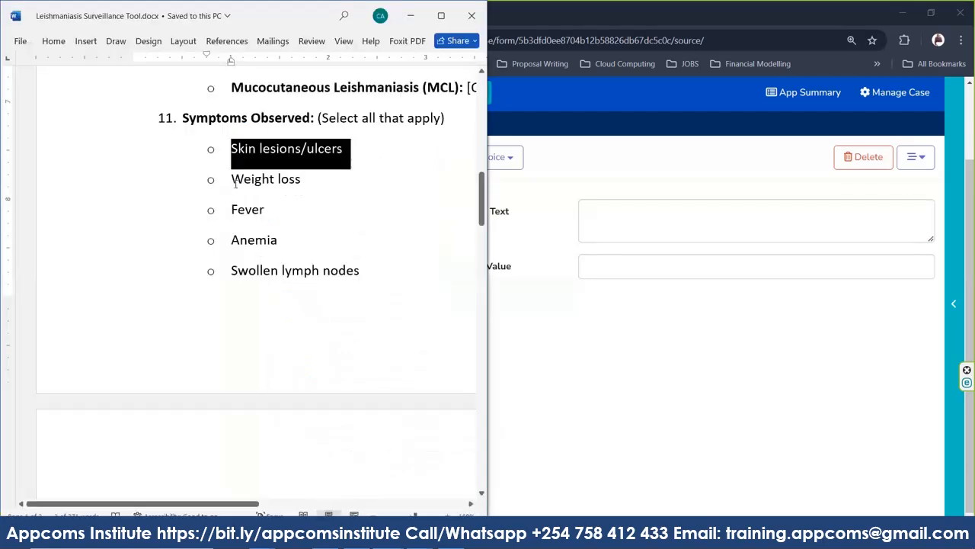
pyautogui.moveTo(233, 179); pyautogui.dragTo(313, 183)
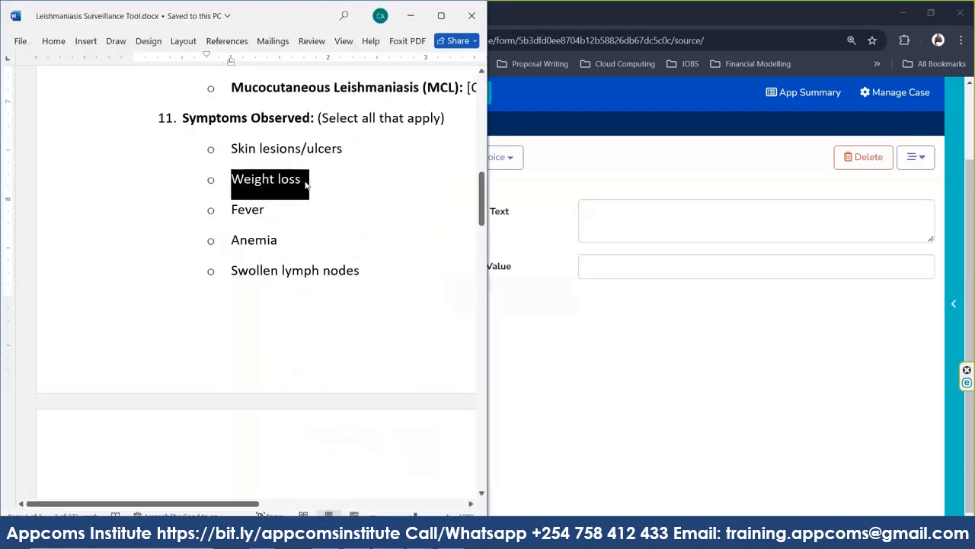
pyautogui.hotkey('ctrl', 'c')
pyautogui.click(623, 213)
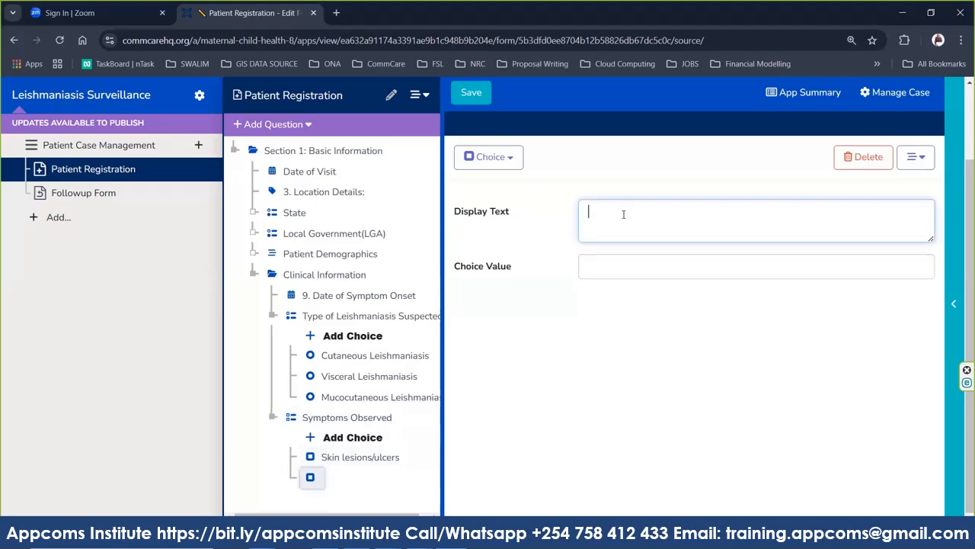
pyautogui.hotkey('ctrl', 'v')
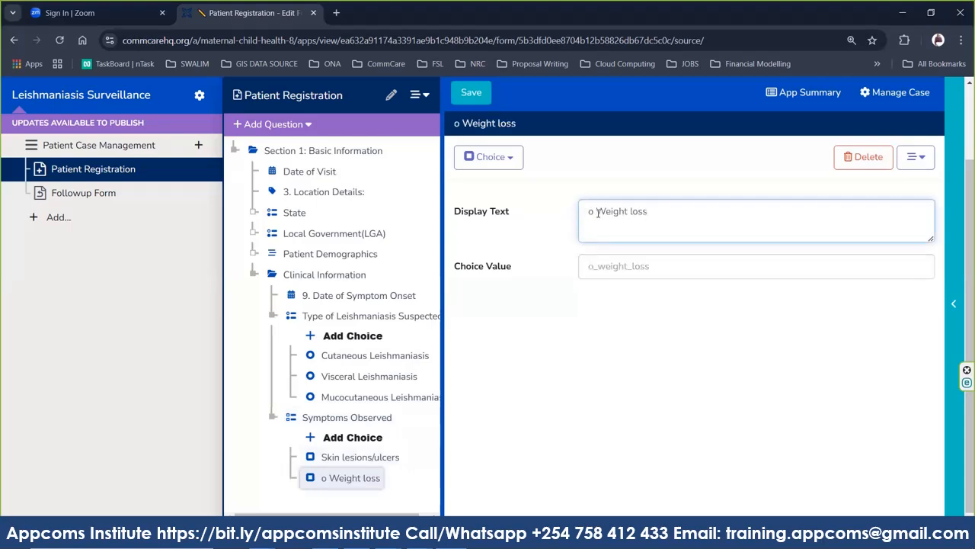
# Remove the stray 'o' from the label and set the choice value to Weight_loss.
pyautogui.click(596, 212)
pyautogui.press('BackSpace')
pyautogui.press('BackSpace')
pyautogui.hotkey('ctrl', 'a')
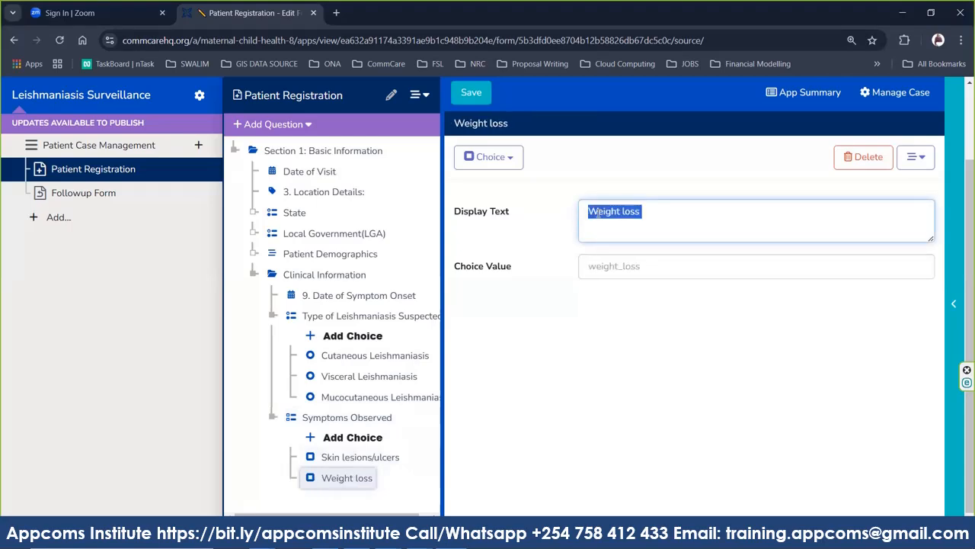
pyautogui.click(618, 276)
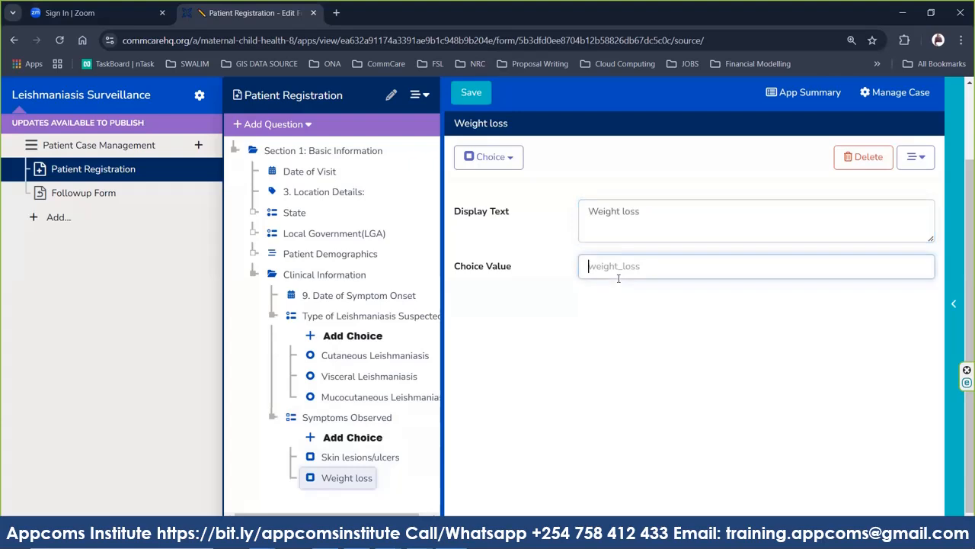
pyautogui.write('Weight_loss')
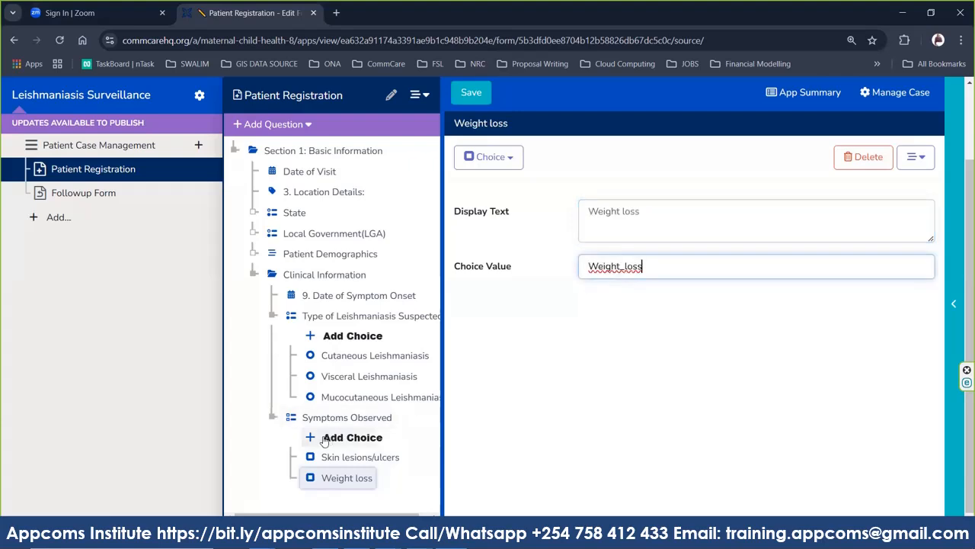
# Add a Fever choice with value Fever, removing the stray trailing 'A'.
pyautogui.click(324, 440)
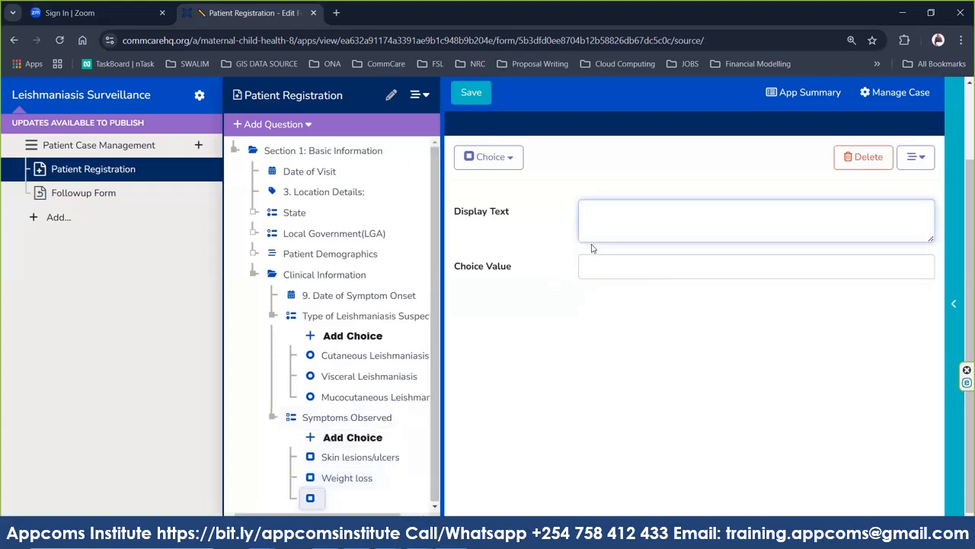
pyautogui.write('FeverA')
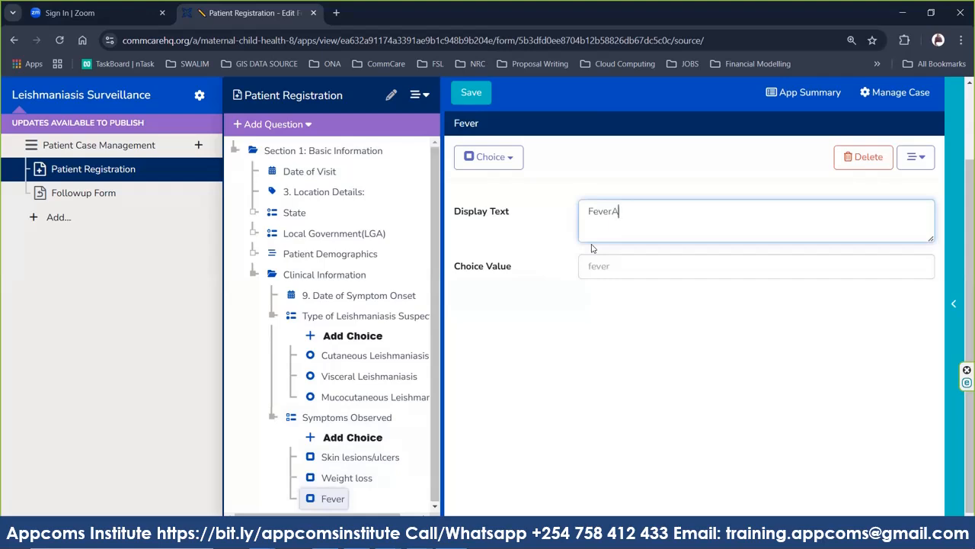
pyautogui.press('BackSpace')
pyautogui.hotkey('ctrl', 'a')
pyautogui.click(630, 272)
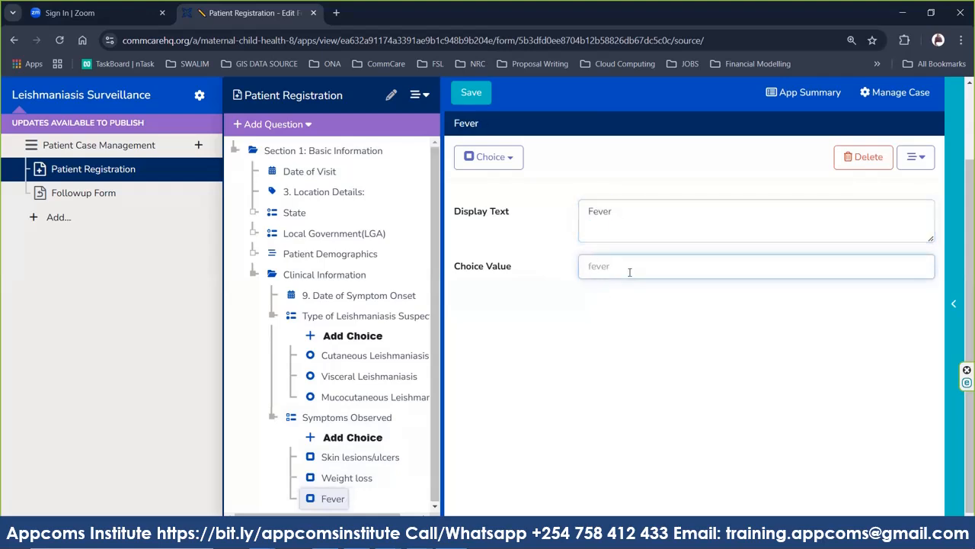
pyautogui.hotkey('ctrl', 'v')
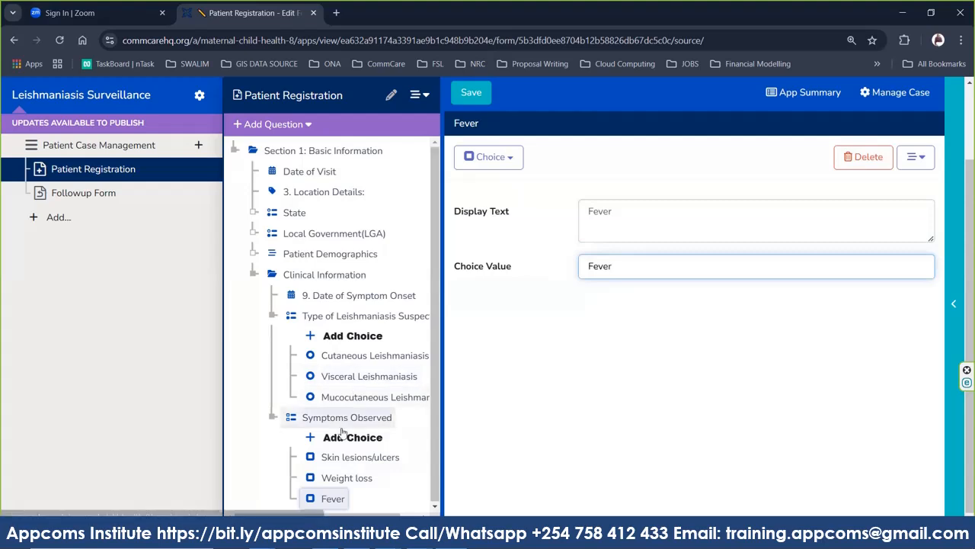
# Add a fourth choice labelled Anemia with the choice value Anemia.
pyautogui.click(336, 442)
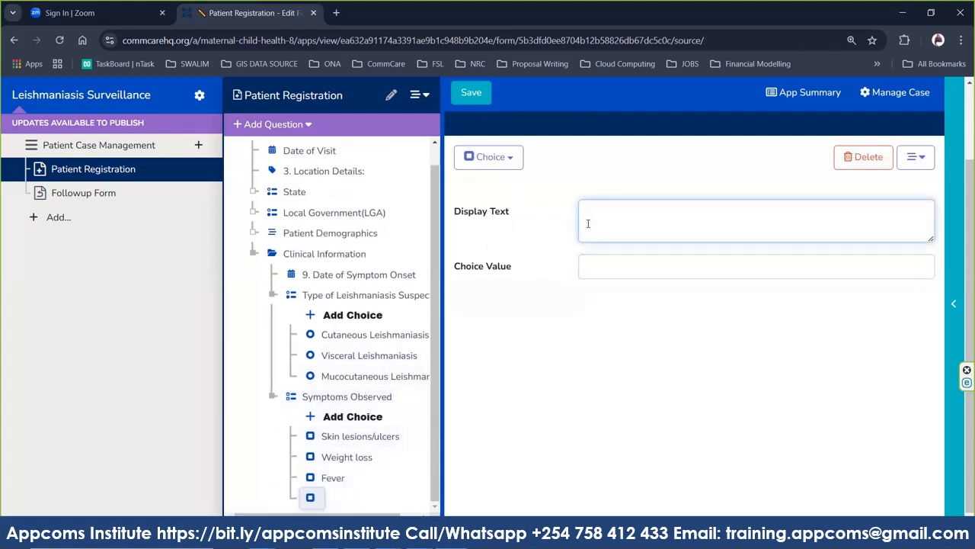
pyautogui.write('An')
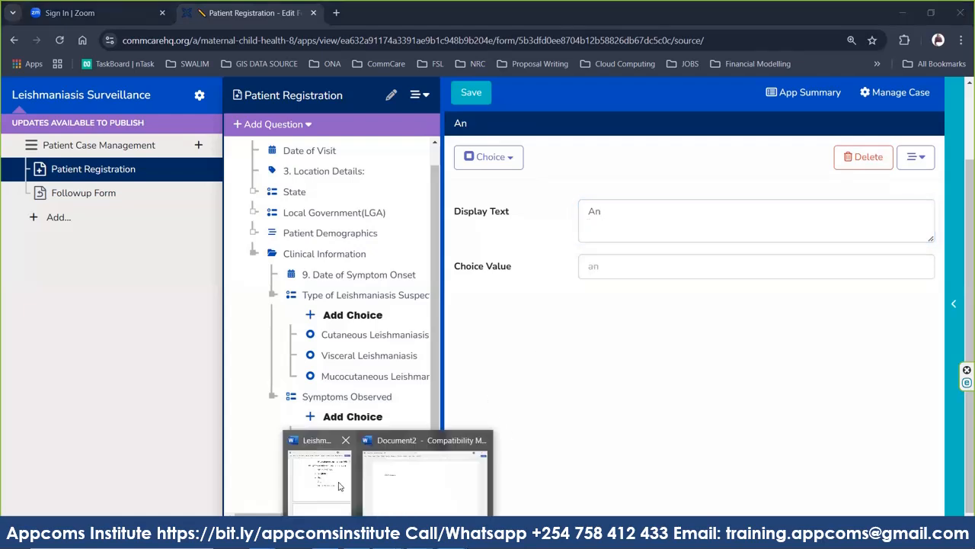
pyautogui.click(339, 482)
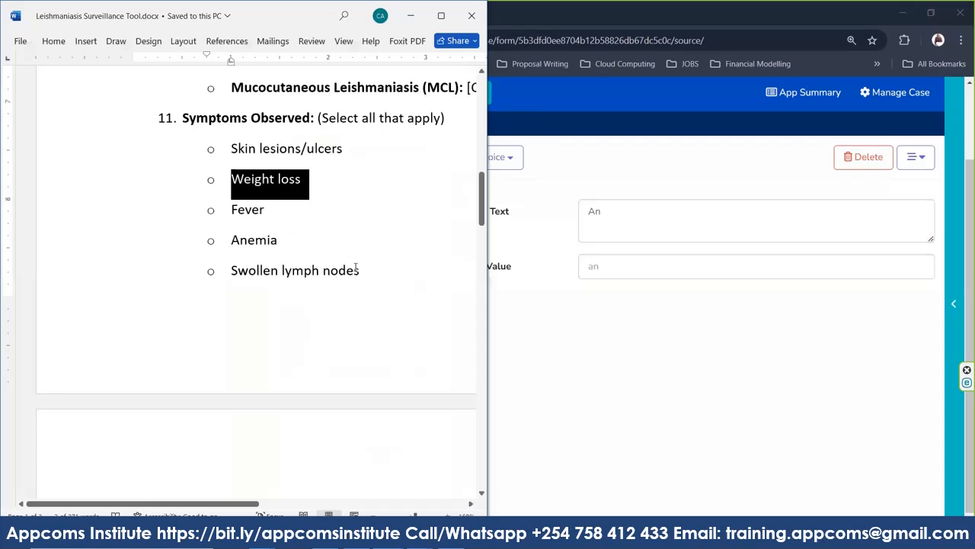
pyautogui.moveTo(360, 270); pyautogui.dragTo(231, 280)
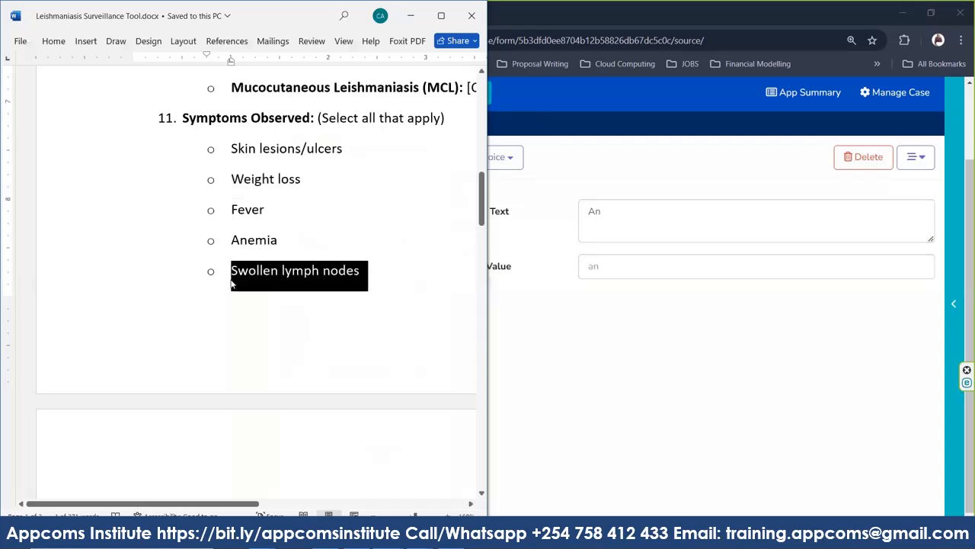
pyautogui.click(612, 220)
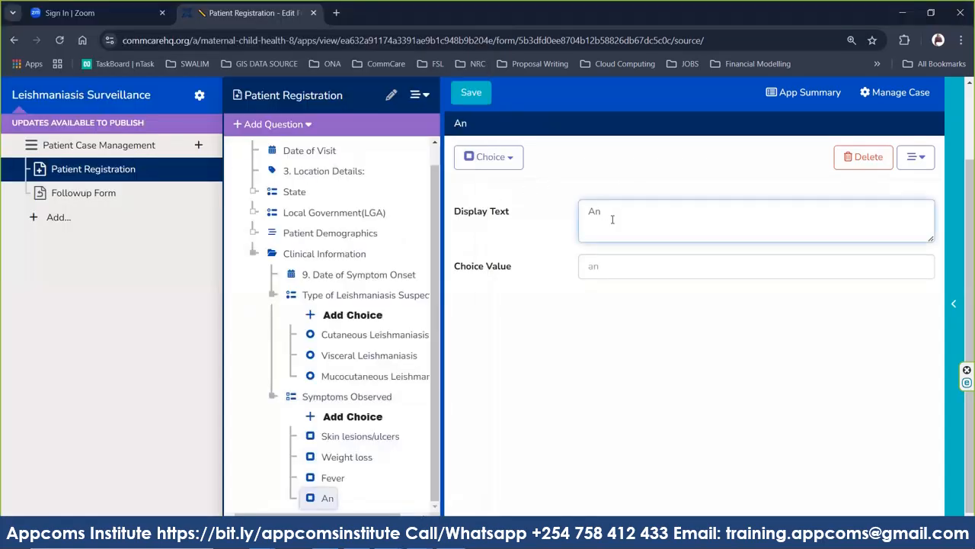
pyautogui.write('emia')
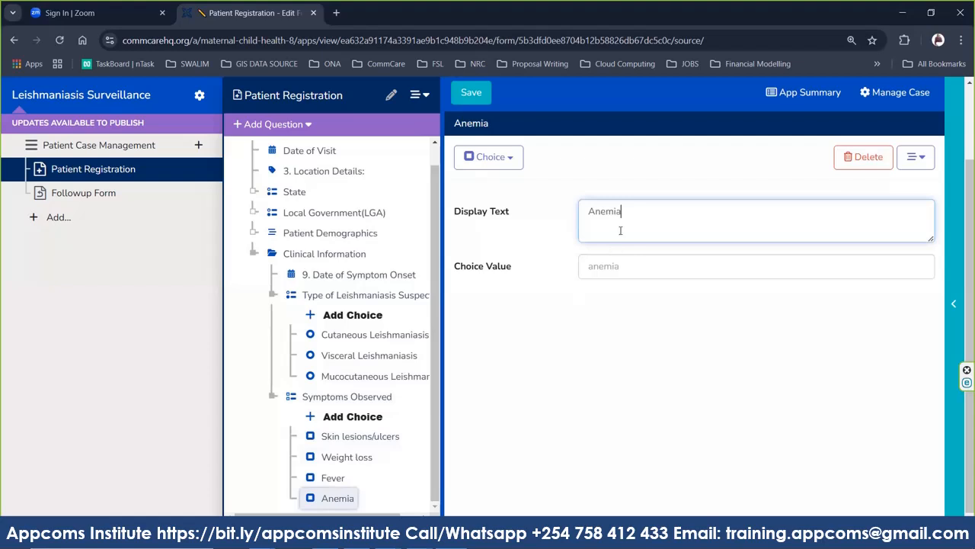
pyautogui.hotkey('ctrl', 'a')
pyautogui.hotkey('ctrl', 'c')
pyautogui.click(621, 265)
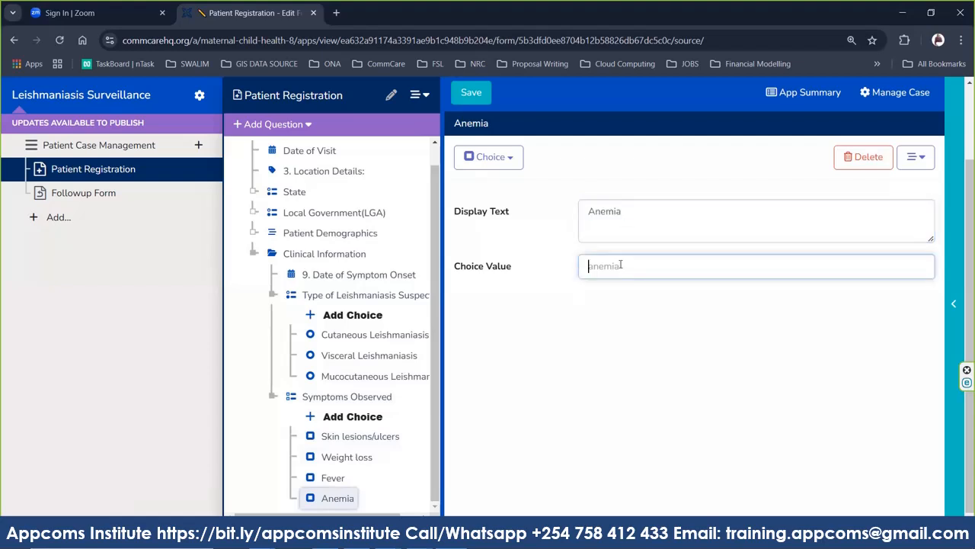
pyautogui.hotkey('ctrl', 'v')
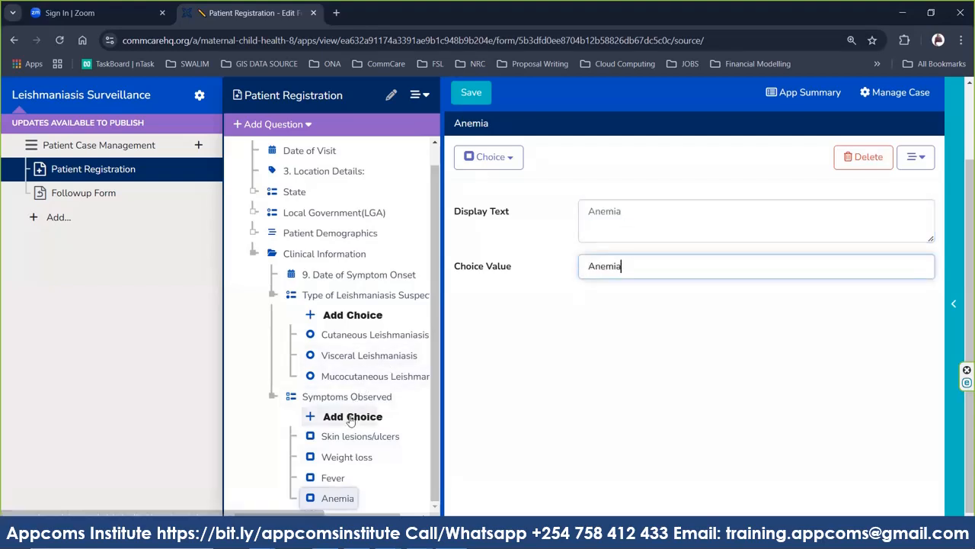
# Add another empty choice, clearing the Anemia text mistakenly pasted into its label.
pyautogui.click(463, 315)
pyautogui.click(612, 216)
pyautogui.hotkey('ctrl', 'v')
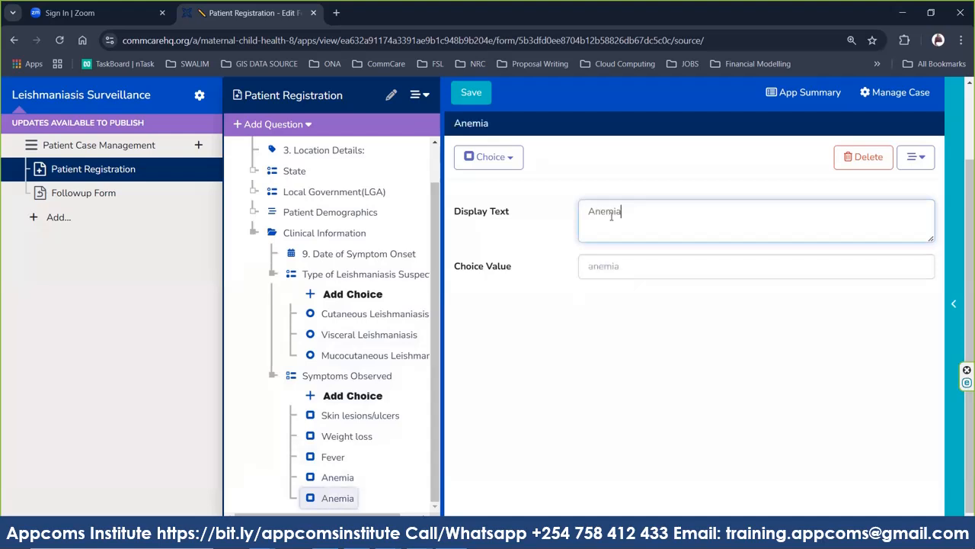
pyautogui.hotkey('ctrl', 'a')
pyautogui.press('BackSpace')
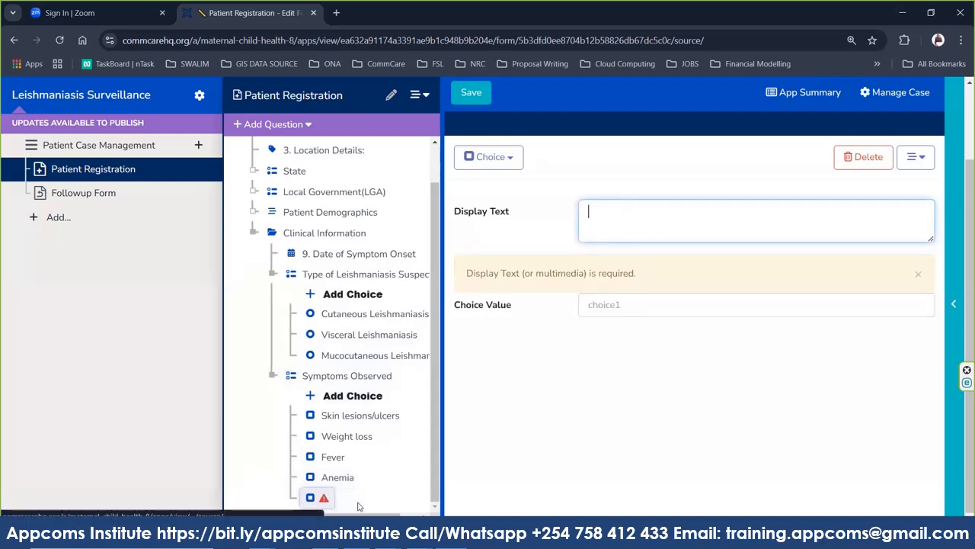
# Paste 'Swollen lymph nodes' from Word as the new choice's label, removing the stray 'o'.
pyautogui.click(322, 487)
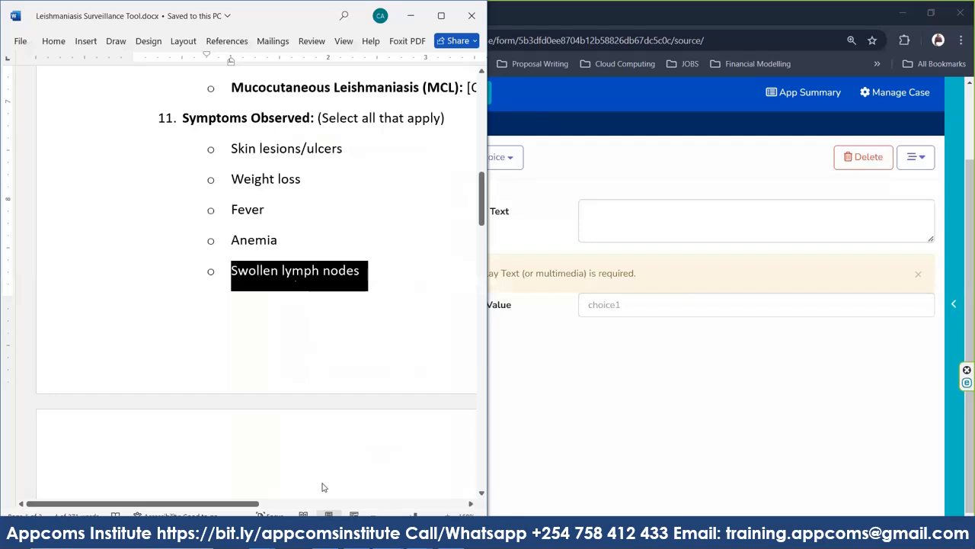
pyautogui.rightClick(314, 275)
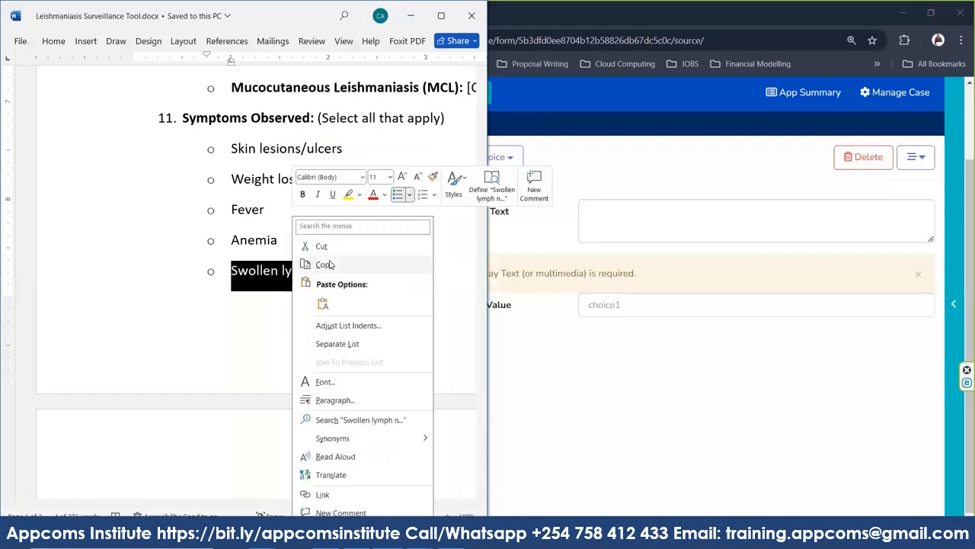
pyautogui.click(330, 265)
pyautogui.click(613, 221)
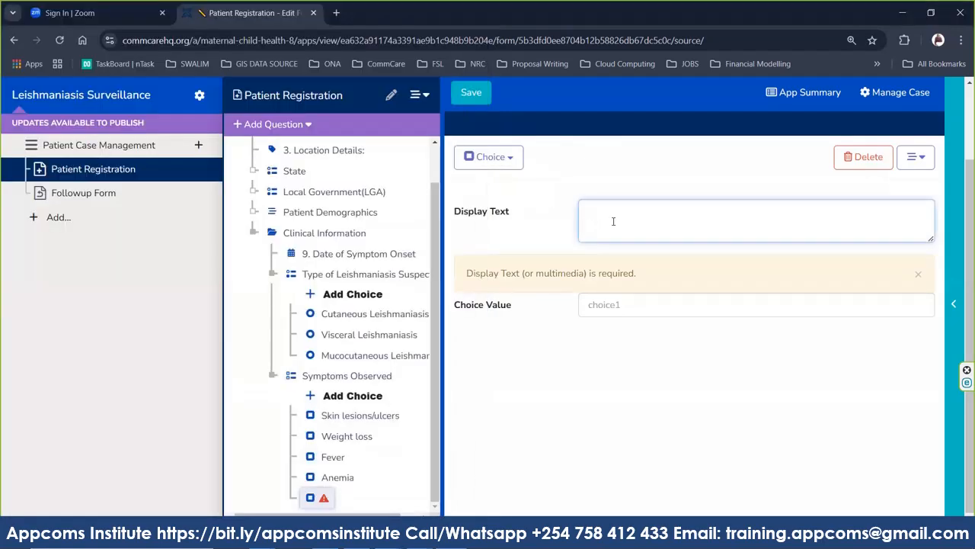
pyautogui.hotkey('ctrl', 'v')
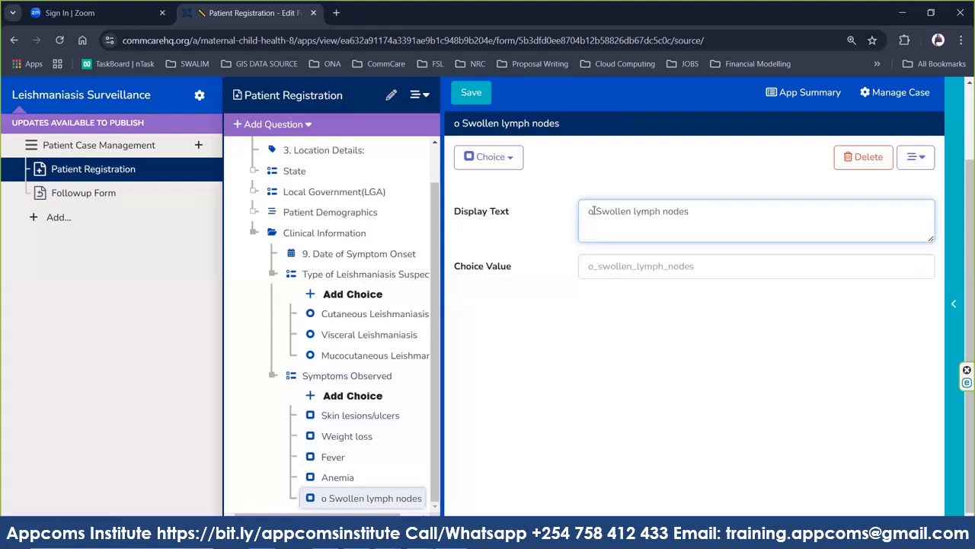
pyautogui.click(593, 211)
pyautogui.press('BackSpace')
pyautogui.press('BackSpace')
pyautogui.hotkey('ctrl', 'a')
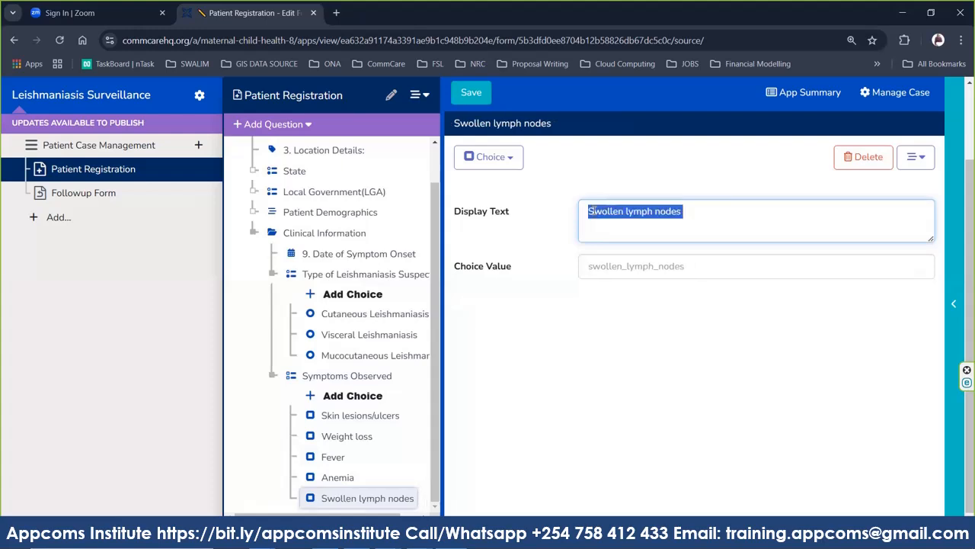
# Set the choice value to Swollen_lymph_nodes and save the form.
pyautogui.click(625, 273)
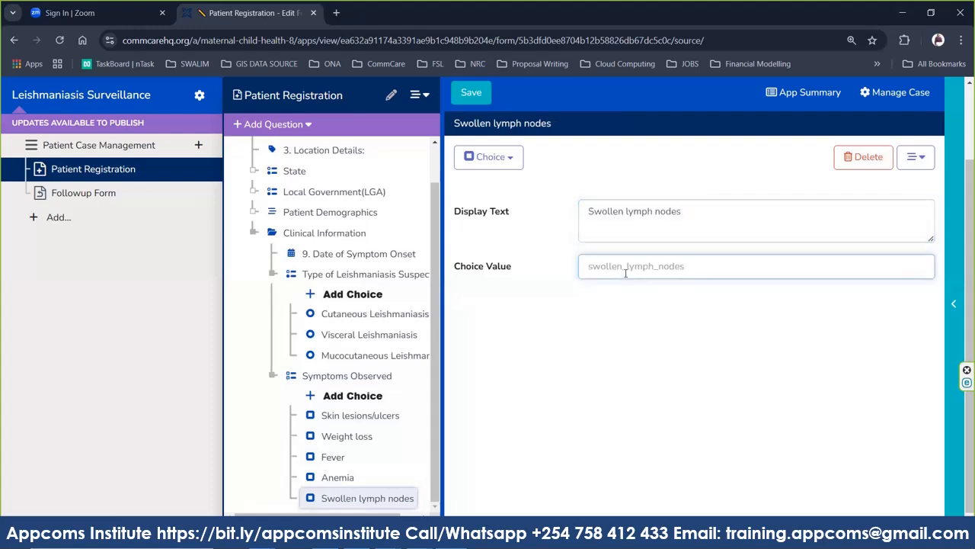
pyautogui.hotkey('ctrl', 'v')
pyautogui.click(588, 304)
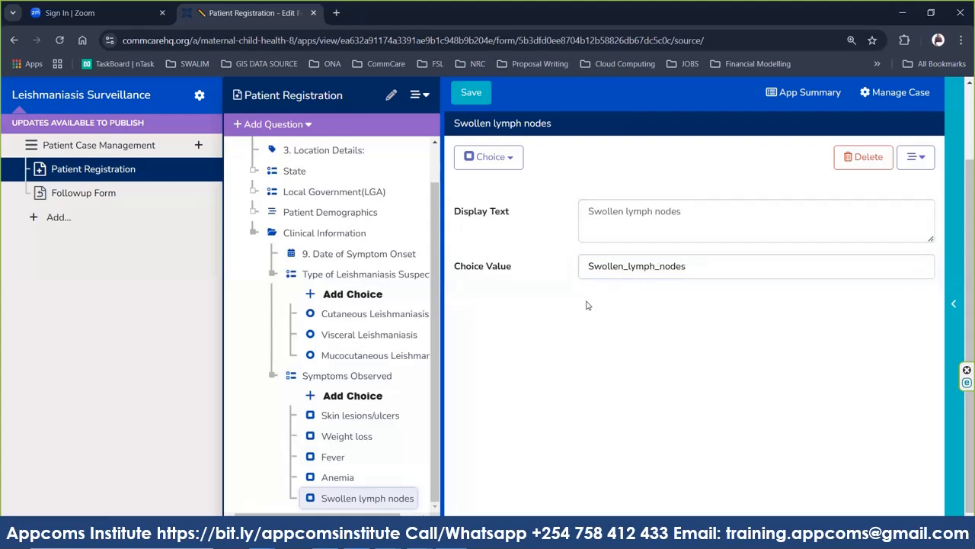
pyautogui.click(461, 86)
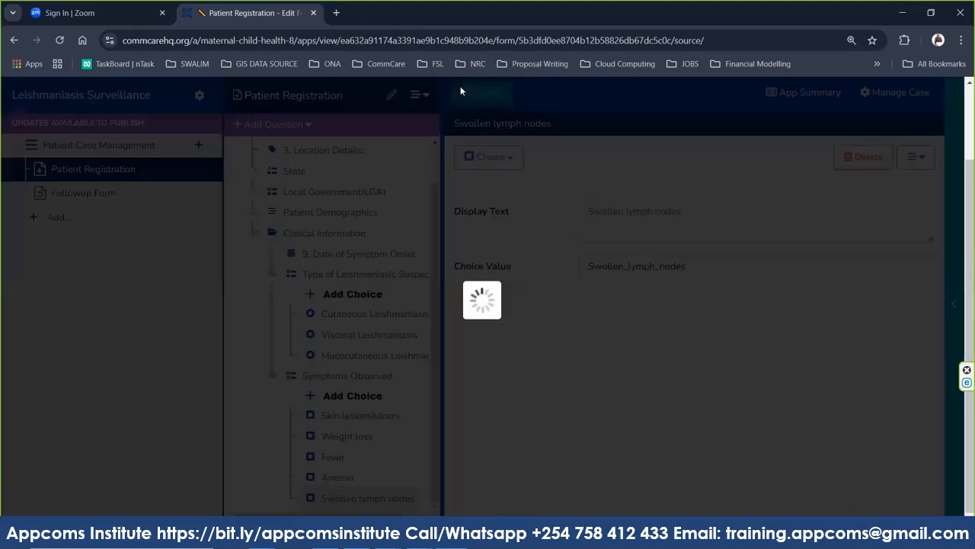